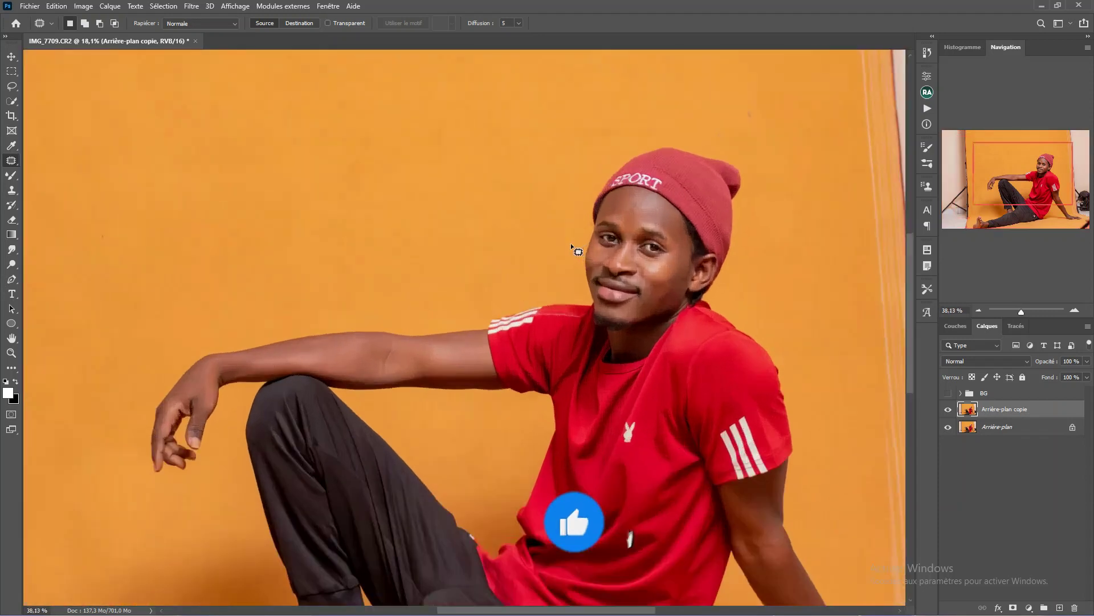
pyautogui.scroll(2, 570, 243)
pyautogui.scroll(2, 570, 242)
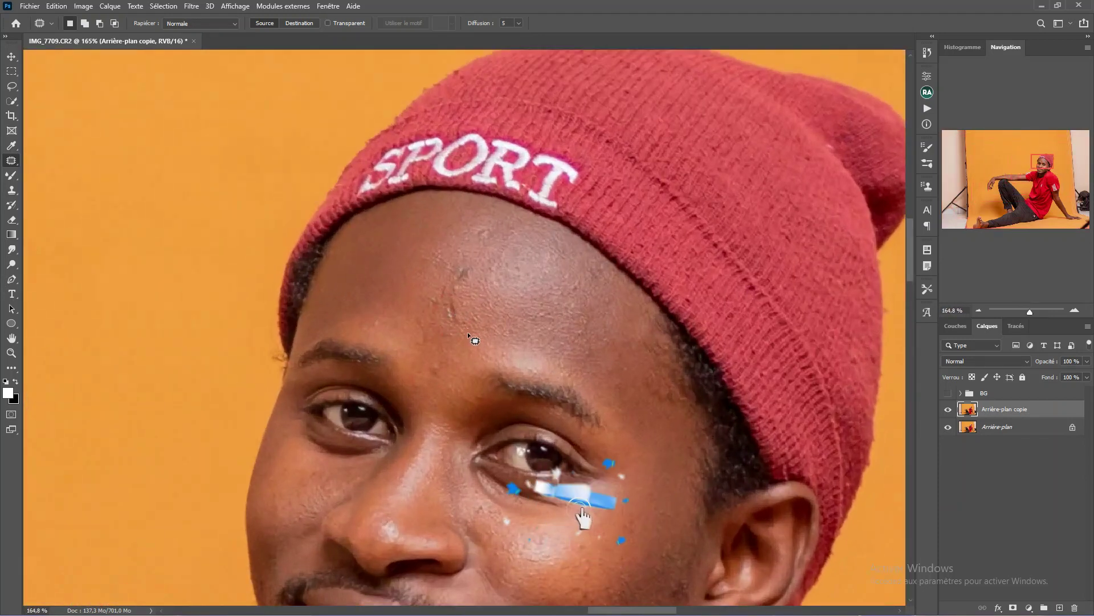
# Step: Patch away the two blemishes on the forehead with the Patch tool, then deselect
pyautogui.moveTo(463, 317); pyautogui.dragTo(470, 328)
pyautogui.moveTo(477, 288)
pyautogui.mouseDown()
pyautogui.moveTo(460, 272)
pyautogui.moveTo(461, 304)
pyautogui.moveTo(464, 245)
pyautogui.mouseUp()
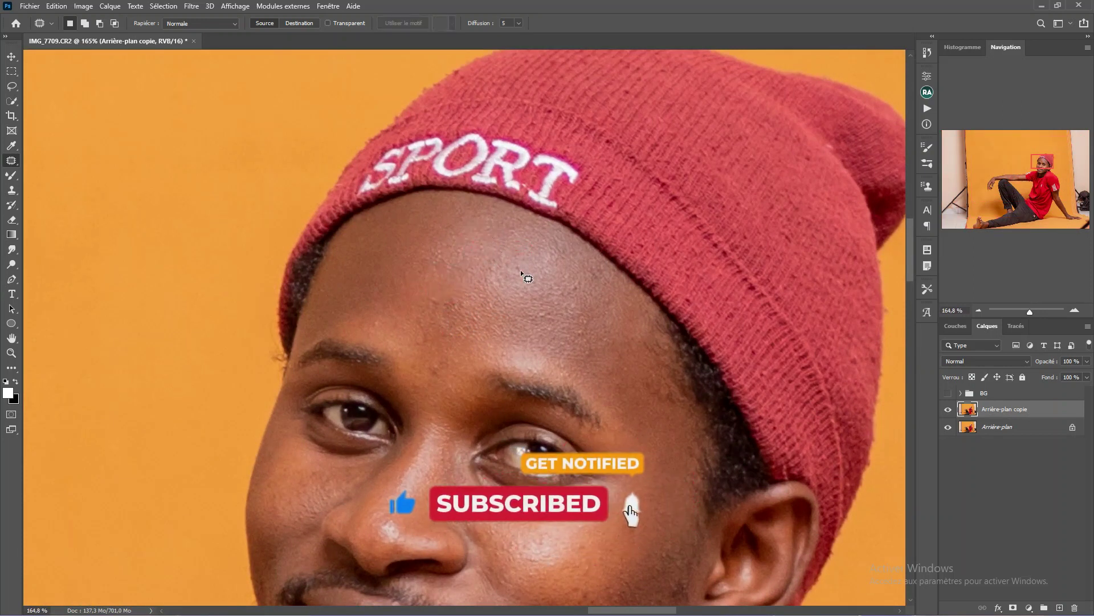
pyautogui.moveTo(506, 272); pyautogui.dragTo(514, 285)
pyautogui.moveTo(583, 303)
pyautogui.mouseDown()
pyautogui.moveTo(425, 260)
pyautogui.moveTo(320, 308)
pyautogui.moveTo(505, 262)
pyautogui.mouseUp()
pyautogui.hotkey('ctrl', 'd')
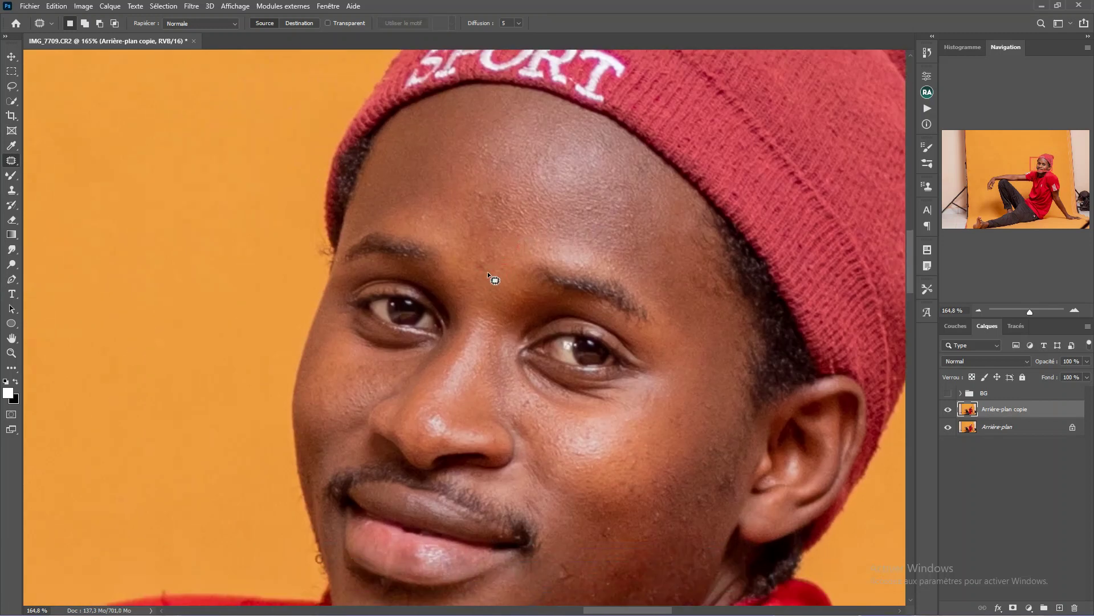
# Step: Patch the small spots on the lower cheek and the blemish on the chin
pyautogui.scroll(-3, 490, 286)
pyautogui.scroll(2, 494, 239)
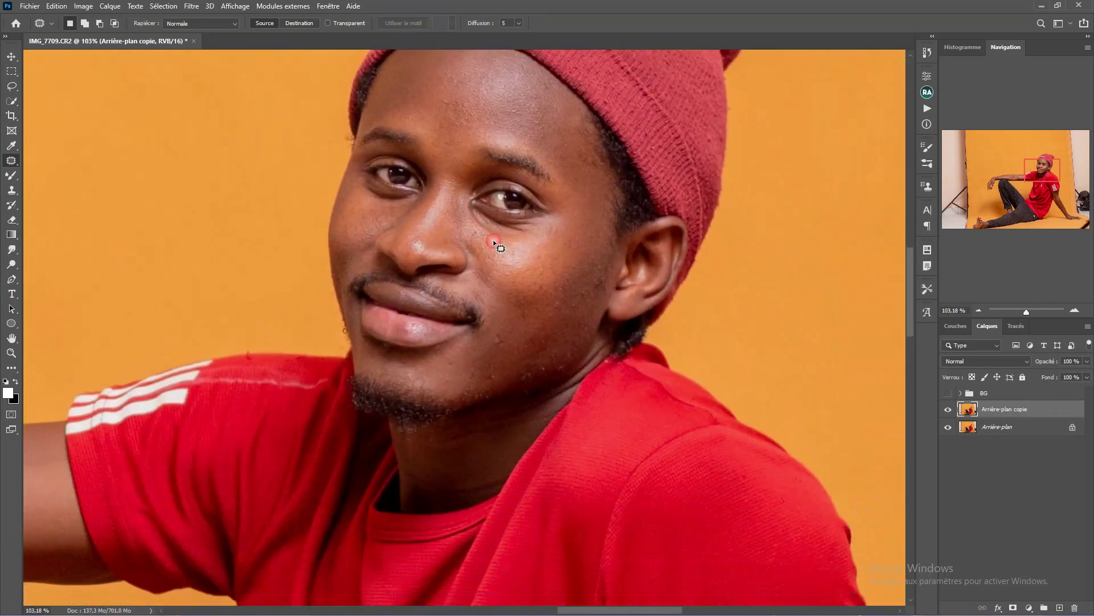
pyautogui.scroll(3, 494, 396)
pyautogui.moveTo(484, 392); pyautogui.dragTo(485, 394)
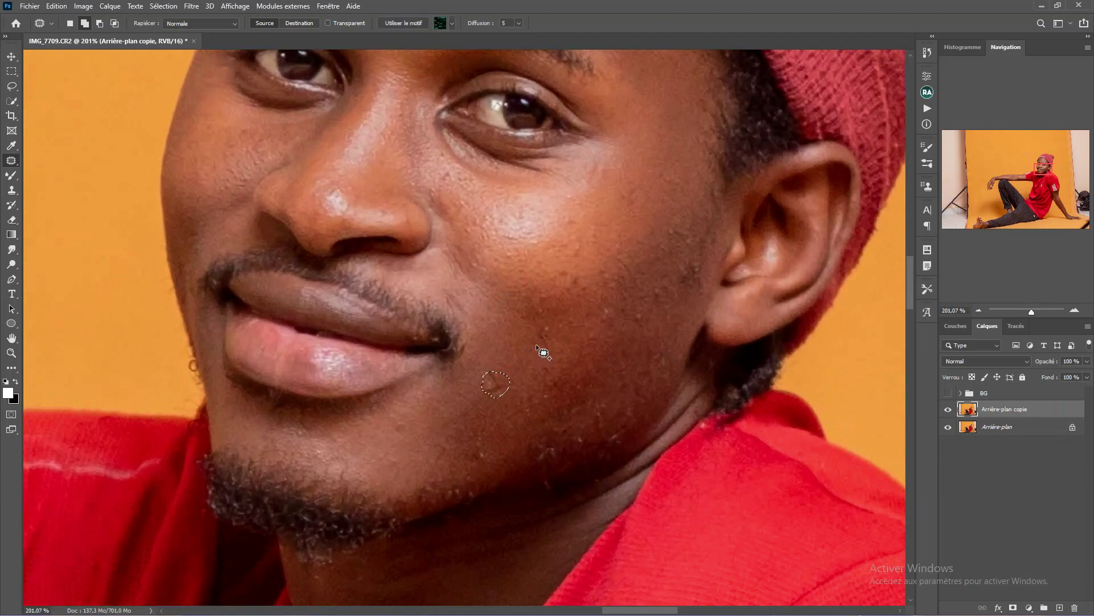
pyautogui.moveTo(542, 335); pyautogui.dragTo(542, 336)
pyautogui.scroll(-3, 603, 295)
pyautogui.scroll(3, 591, 237)
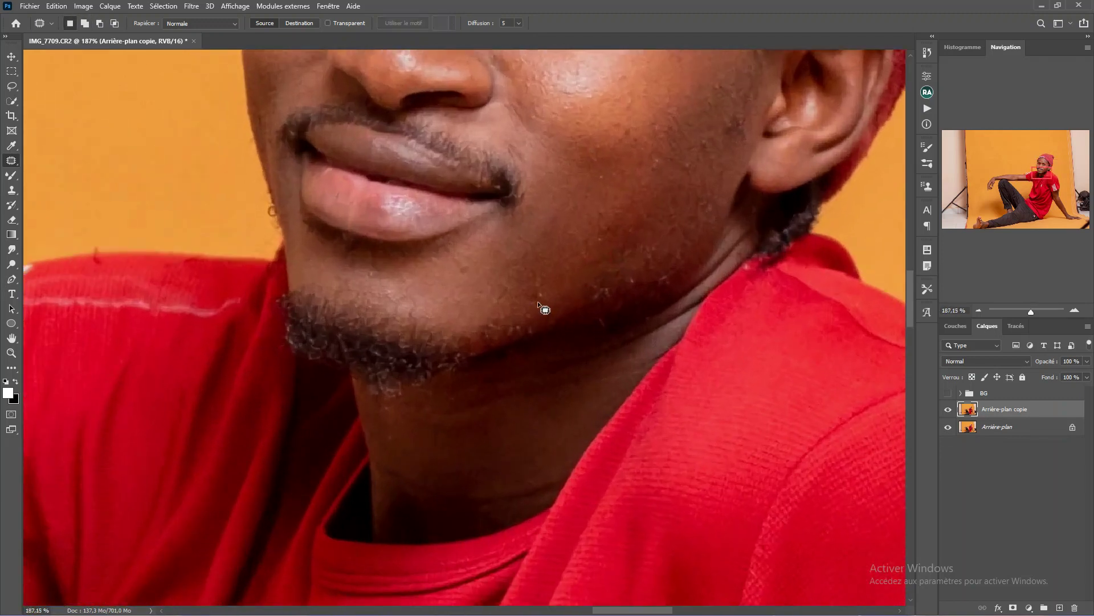
pyautogui.moveTo(467, 277); pyautogui.dragTo(449, 286)
# Step: Heal two remaining cheek spots by patching them with nearby clean skin, then deselect
pyautogui.click(468, 298)
pyautogui.moveTo(624, 224); pyautogui.dragTo(466, 324)
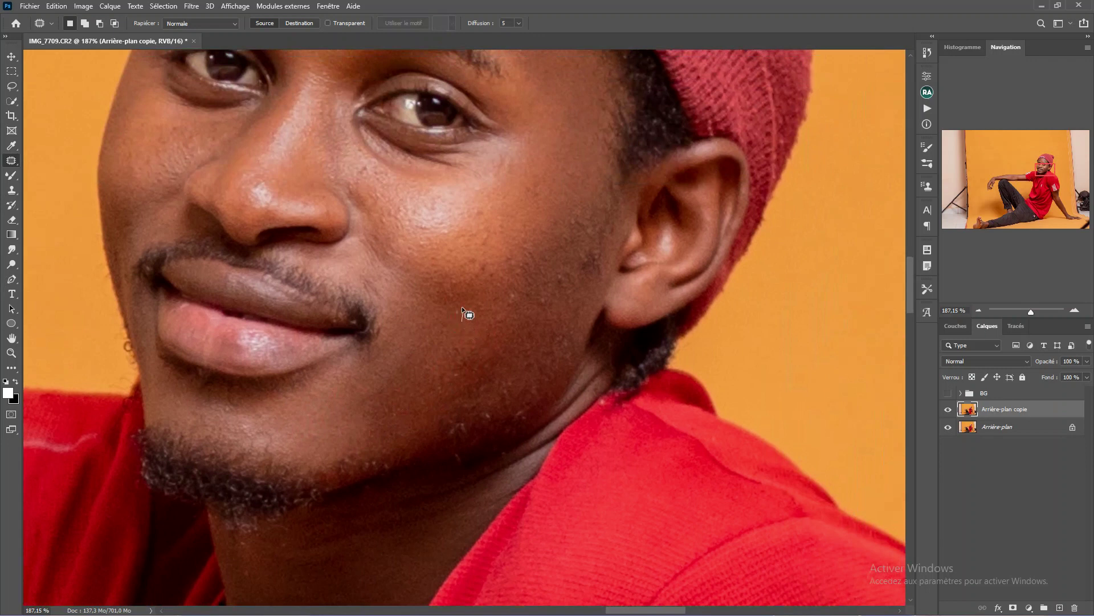
pyautogui.moveTo(478, 231); pyautogui.dragTo(492, 330)
pyautogui.moveTo(494, 324); pyautogui.dragTo(486, 350)
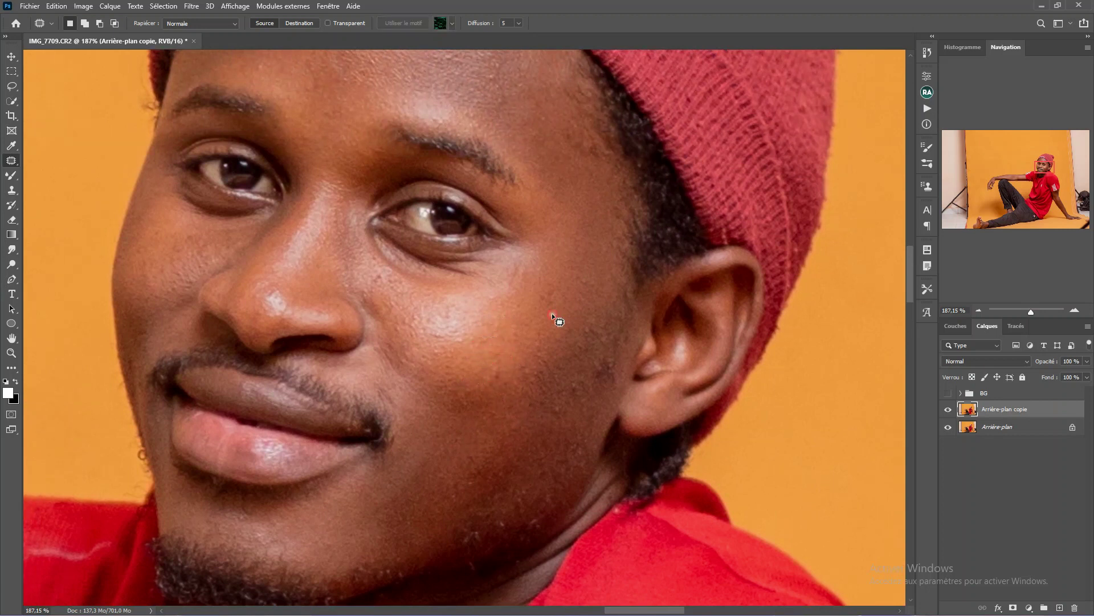
pyautogui.moveTo(577, 293); pyautogui.dragTo(576, 295)
pyautogui.hotkey('ctrl', 'd')
pyautogui.moveTo(519, 277); pyautogui.dragTo(538, 295)
pyautogui.keyDown('alt'); pyautogui.scroll(-3, 509, 294); pyautogui.keyUp('alt')
pyautogui.keyDown('alt'); pyautogui.scroll(3, 622, 264); pyautogui.keyUp('alt')
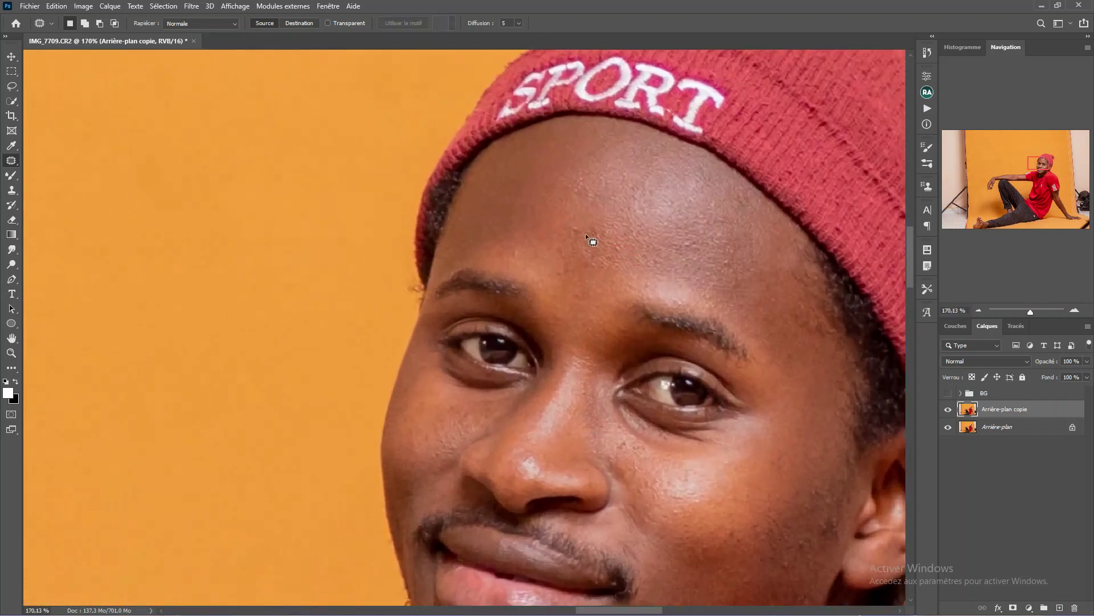
pyautogui.hotkey('ctrl', 'd')
# Step: Patch the spot on the forearm and zoom back out to the whole photo
pyautogui.keyDown('alt'); pyautogui.scroll(-2, 575, 231); pyautogui.keyUp('alt')
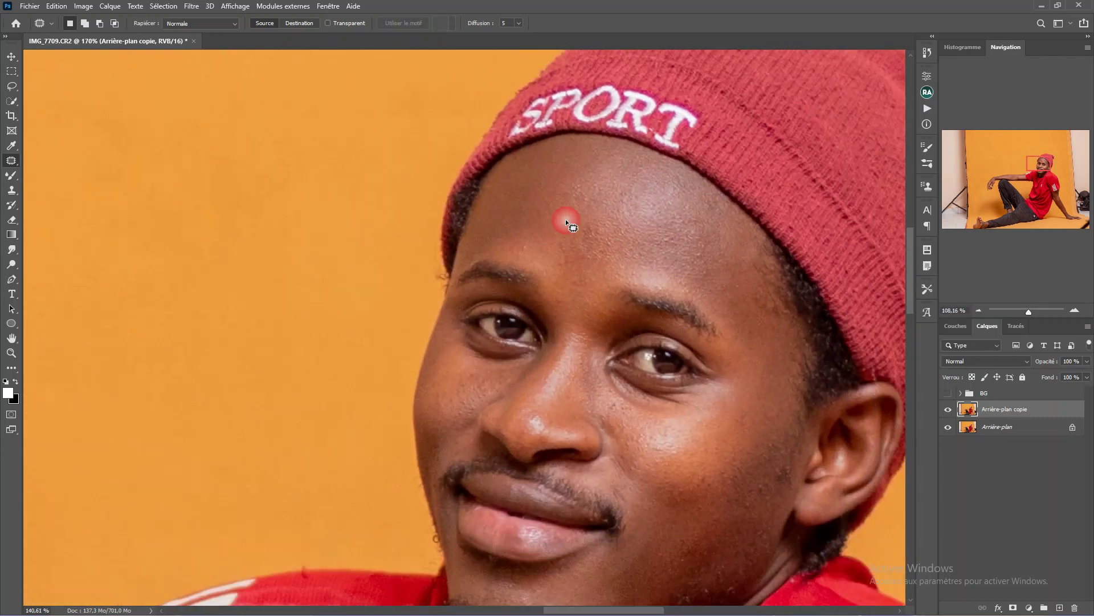
pyautogui.keyDown('alt'); pyautogui.scroll(-3, 566, 219); pyautogui.keyUp('alt')
pyautogui.scroll(2, 497, 206)
pyautogui.keyDown('alt'); pyautogui.scroll(-5, 501, 214); pyautogui.keyUp('alt')
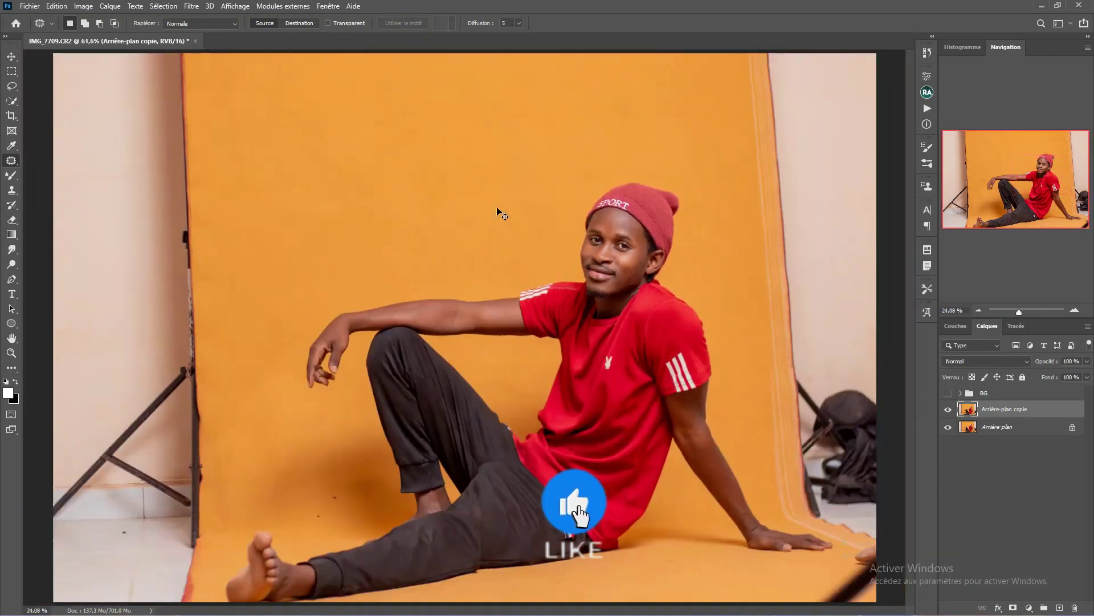
pyautogui.keyDown('alt'); pyautogui.scroll(2, 320, 342); pyautogui.keyUp('alt')
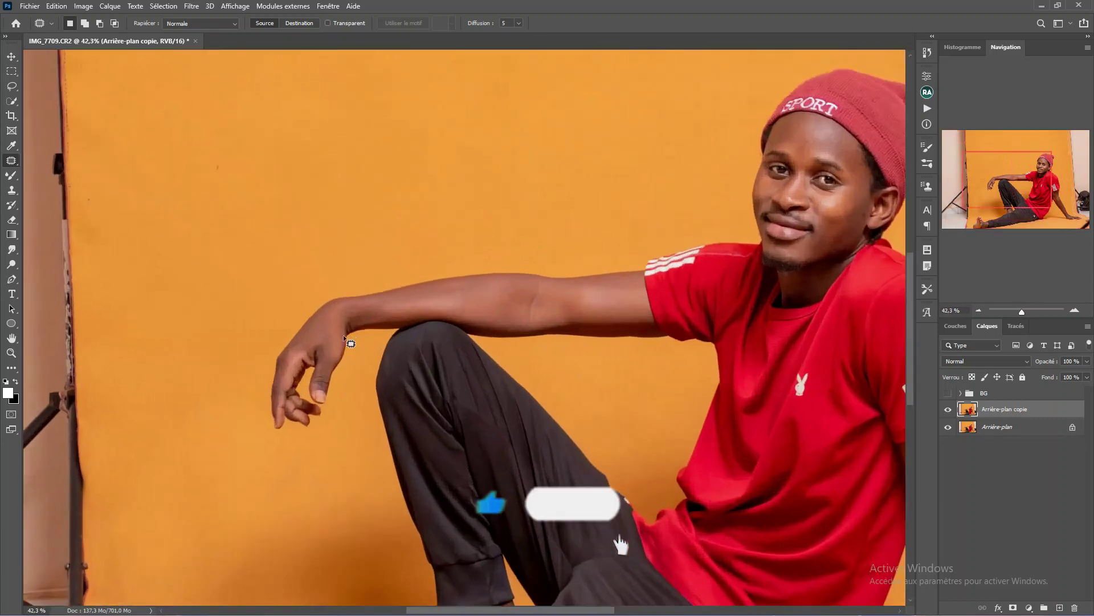
pyautogui.keyDown('alt'); pyautogui.scroll(3, 279, 347); pyautogui.keyUp('alt')
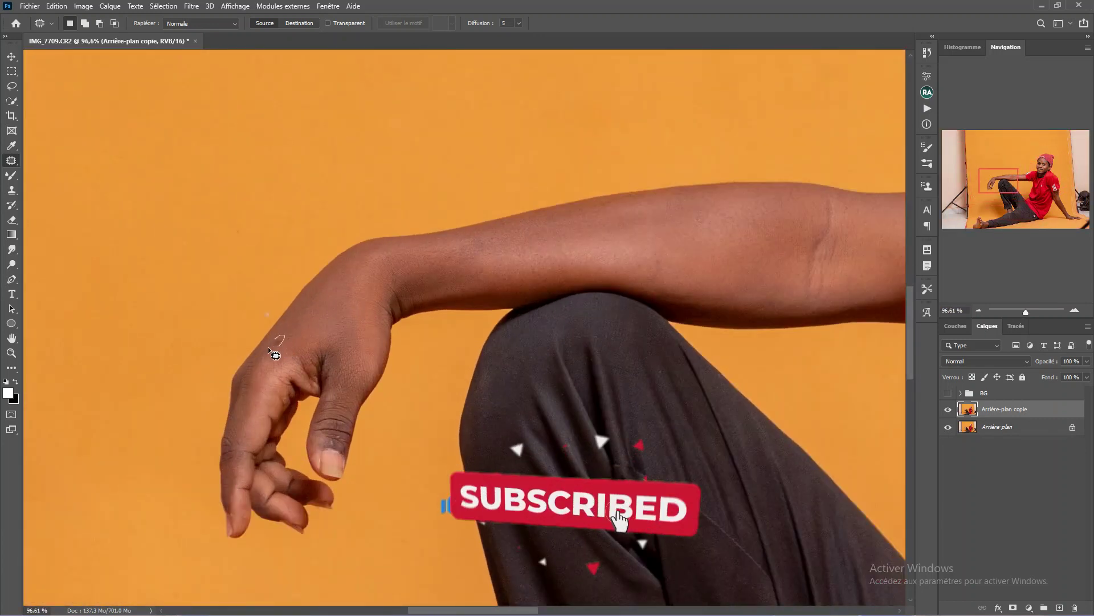
pyautogui.scroll(-3, 433, 298)
pyautogui.moveTo(433, 298); pyautogui.dragTo(277, 353)
pyautogui.scroll(2, 277, 353)
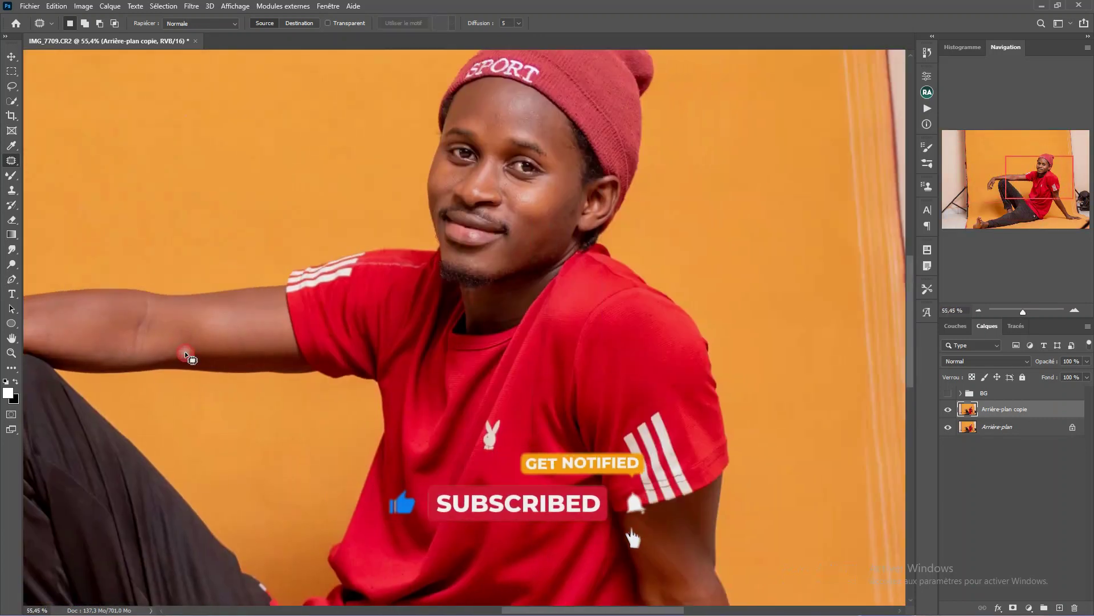
pyautogui.scroll(2, 207, 334)
pyautogui.moveTo(208, 334); pyautogui.dragTo(204, 327)
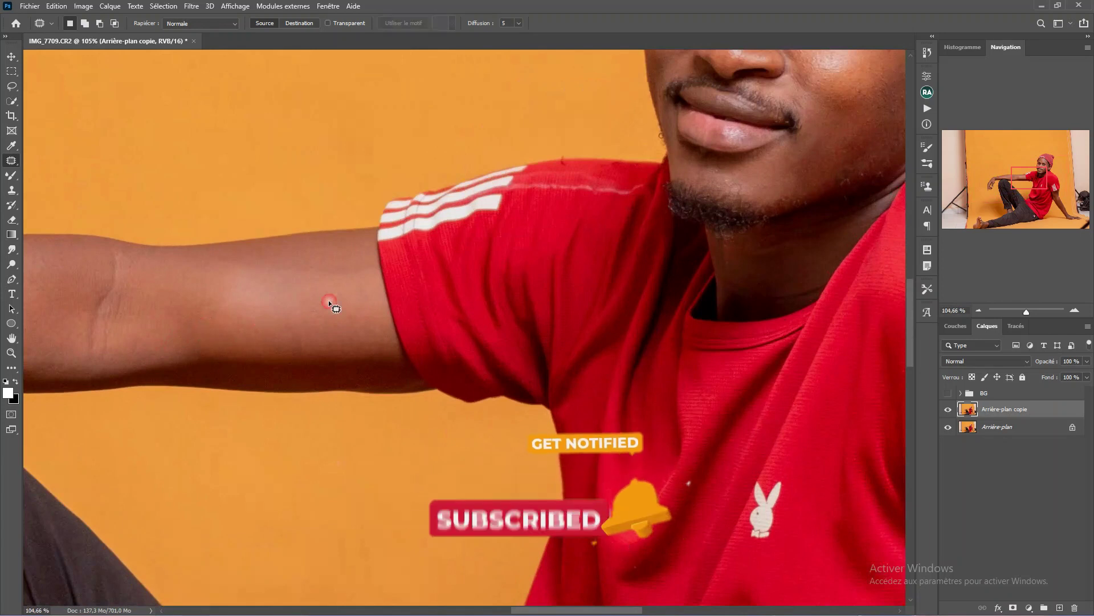
pyautogui.scroll(-3, 328, 300)
pyautogui.scroll(2, 495, 256)
pyautogui.scroll(1, 418, 253)
pyautogui.scroll(2, 346, 291)
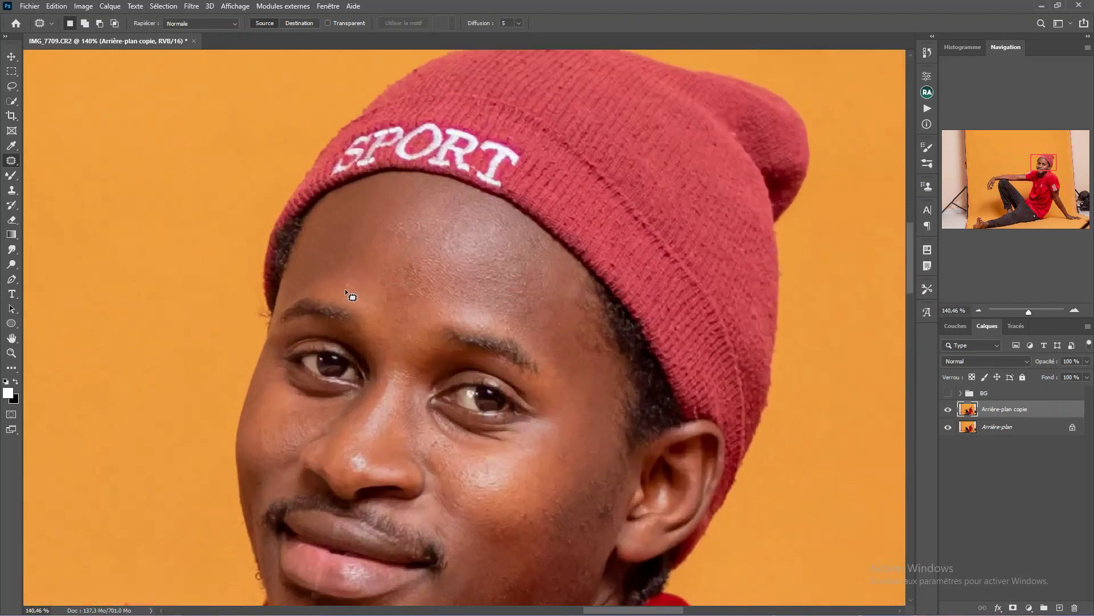
pyautogui.scroll(-2, 433, 242)
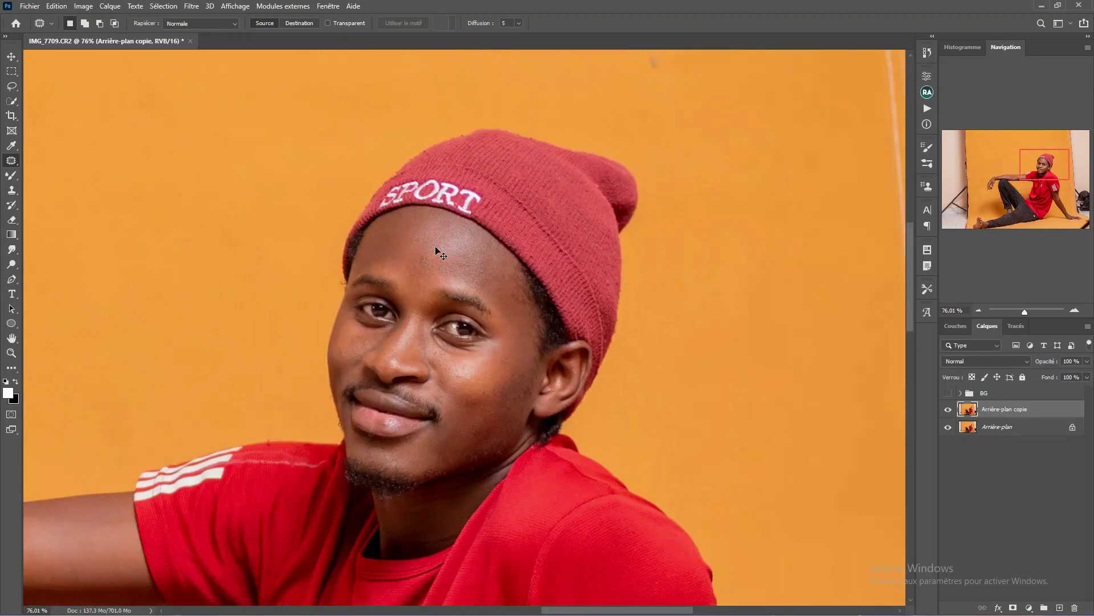
pyautogui.scroll(-3, 436, 245)
# Step: Add a new blend layer and smooth the forehead with a resized Mixer Brush
pyautogui.hotkey('ctrl', 'shift', 'alt', 'n')
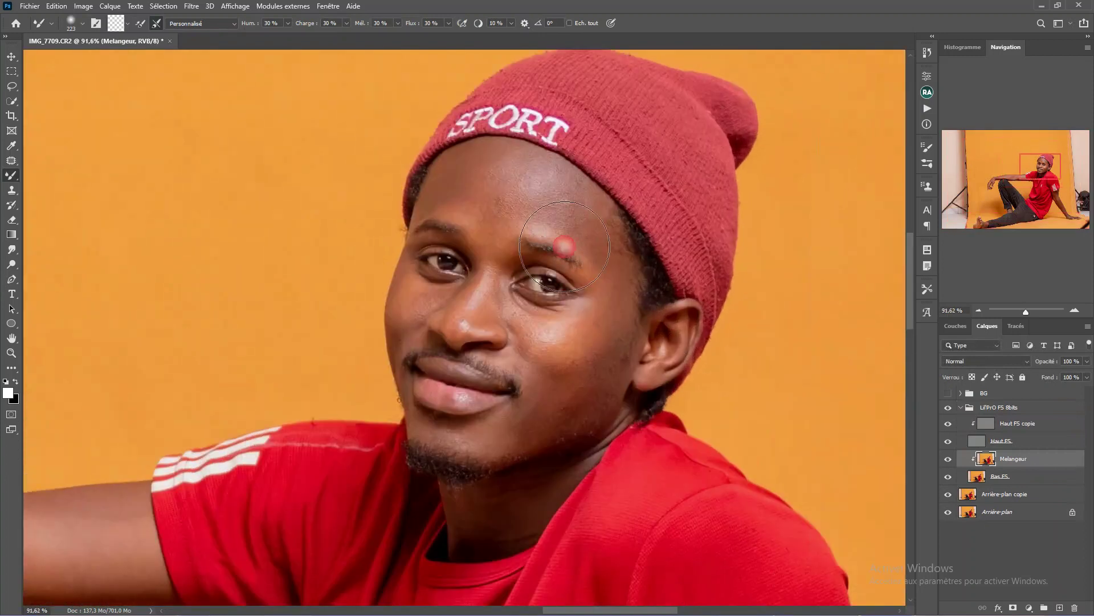
pyautogui.moveTo(490, 200); pyautogui.dragTo(461, 199)
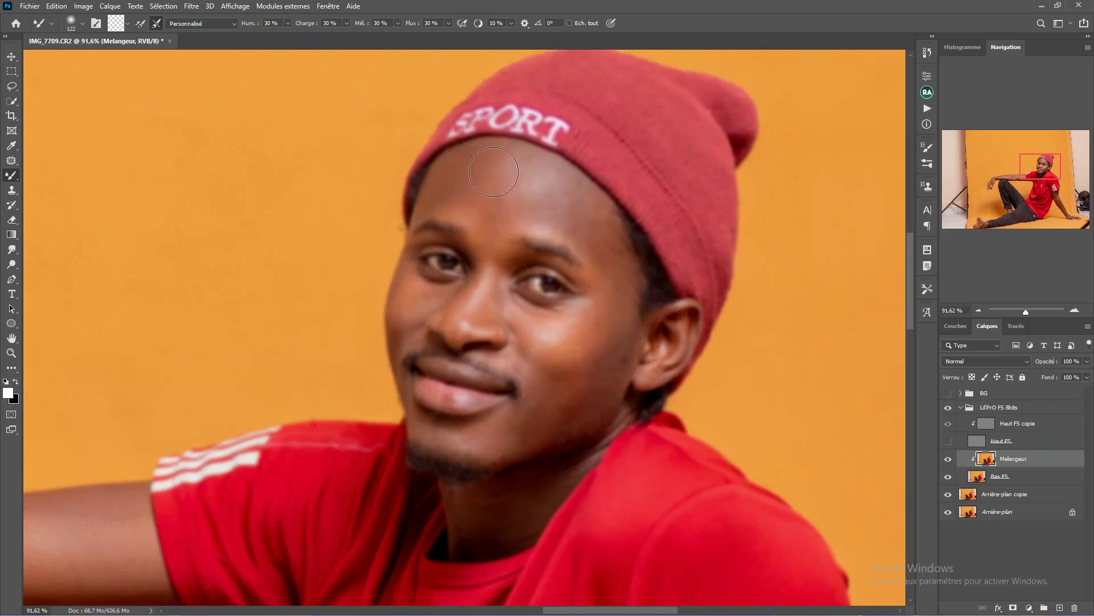
pyautogui.moveTo(490, 174); pyautogui.dragTo(496, 175)
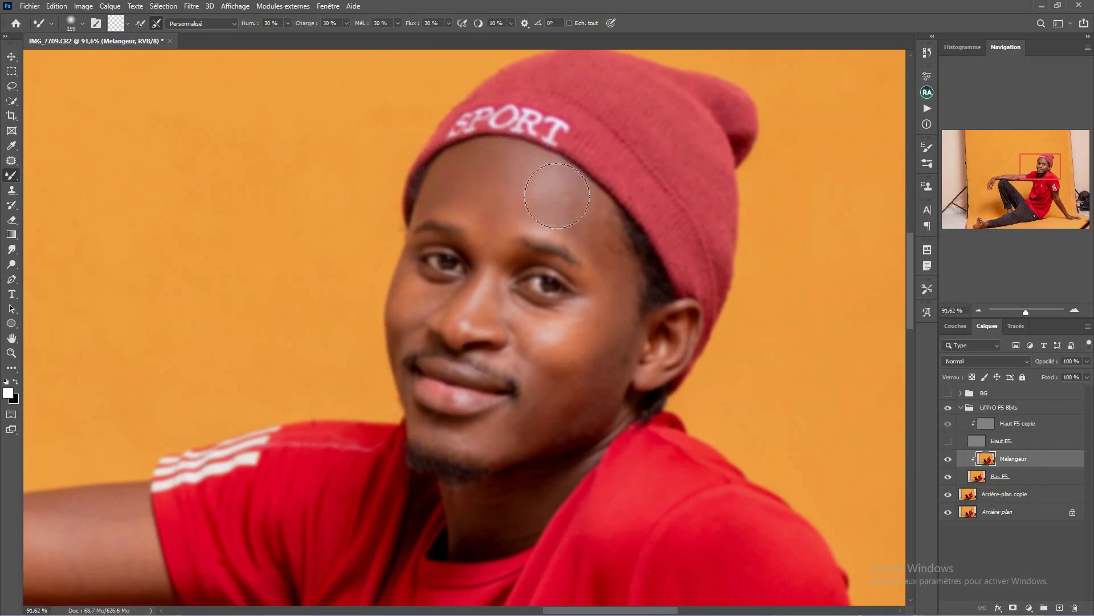
pyautogui.moveTo(578, 221); pyautogui.dragTo(580, 213)
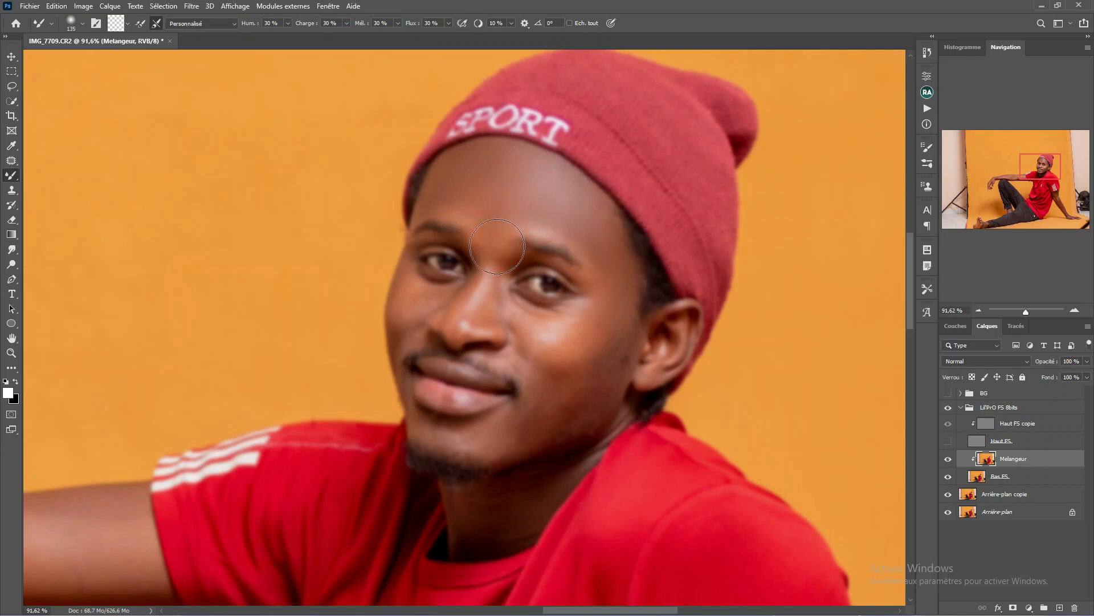
pyautogui.click(473, 174)
# Step: Blend the skin at the inner eye corner and under the eye with a smaller brush
pyautogui.moveTo(497, 274); pyautogui.dragTo(474, 304)
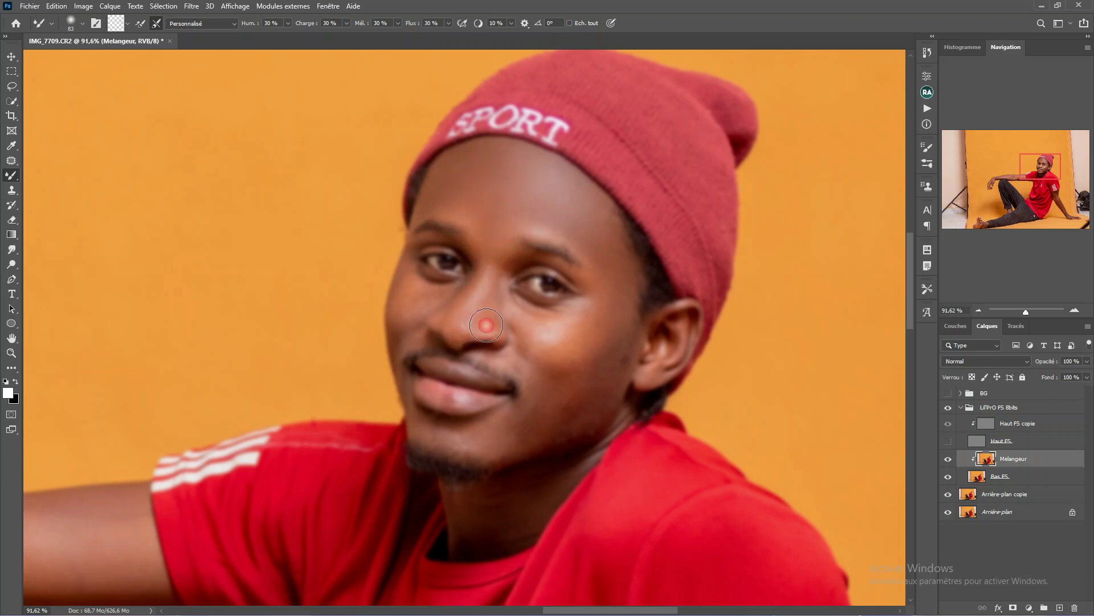
pyautogui.click(510, 269)
pyautogui.click(508, 293)
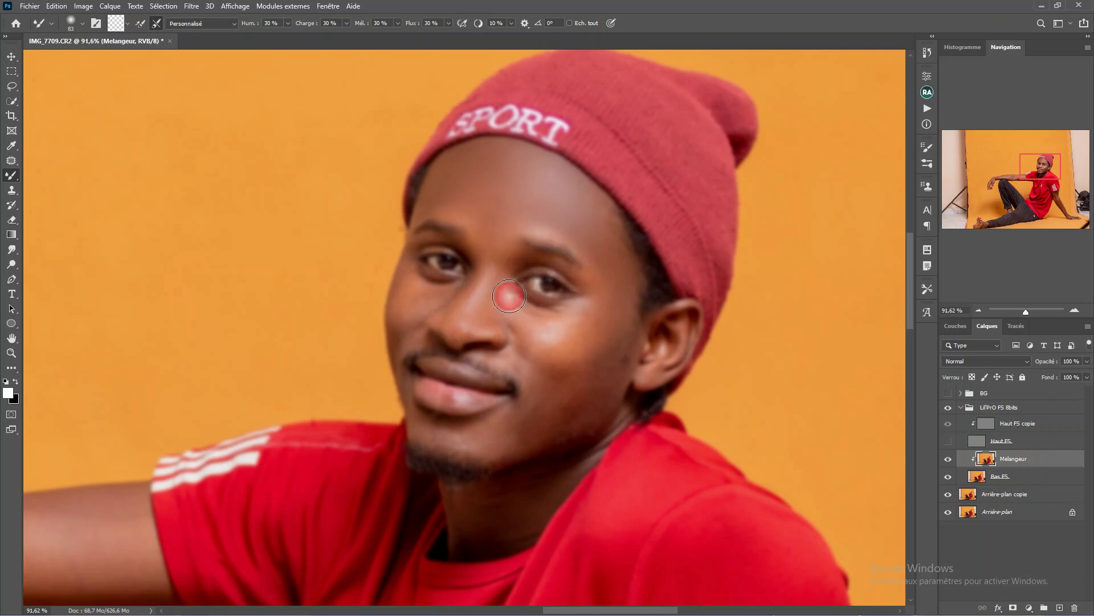
pyautogui.moveTo(582, 303)
pyautogui.mouseDown()
pyautogui.moveTo(525, 312)
pyautogui.moveTo(591, 310)
pyautogui.mouseUp()
# Step: Smooth the cheek skin, working up toward the eye
pyautogui.click(580, 349)
pyautogui.scroll(-2, 579, 342)
pyautogui.click(631, 220)
pyautogui.moveTo(569, 341); pyautogui.dragTo(584, 248)
pyautogui.moveTo(538, 354); pyautogui.dragTo(594, 293)
pyautogui.moveTo(501, 362)
pyautogui.mouseDown()
pyautogui.moveTo(582, 310)
pyautogui.moveTo(501, 342)
pyautogui.moveTo(559, 330)
pyautogui.mouseUp()
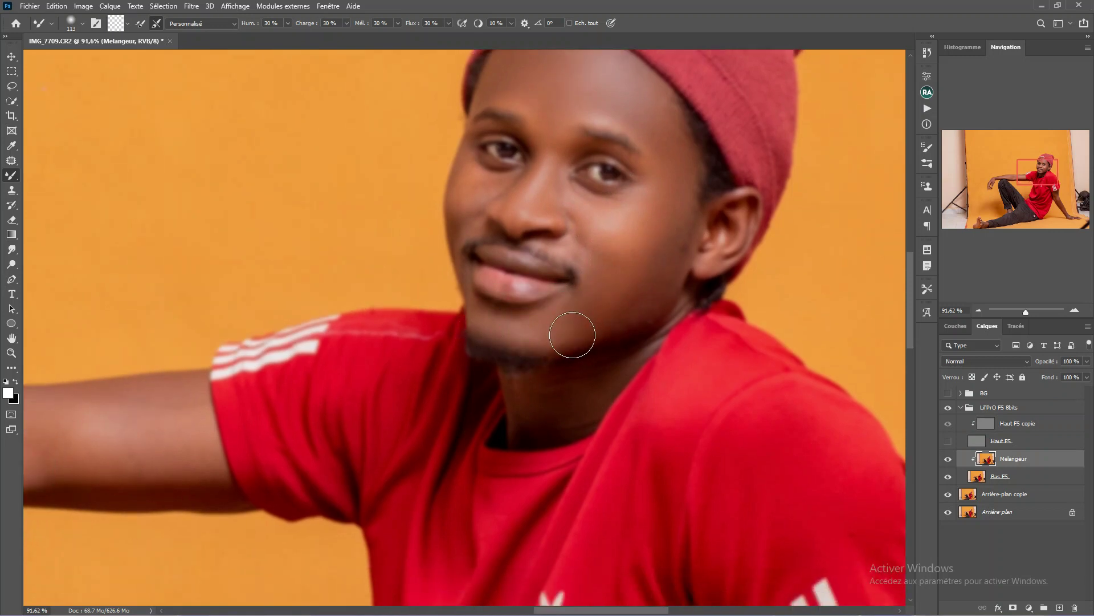
# Step: Reposition the view around the face and neck and adjust the Mixer Brush size
pyautogui.moveTo(578, 234); pyautogui.dragTo(507, 163)
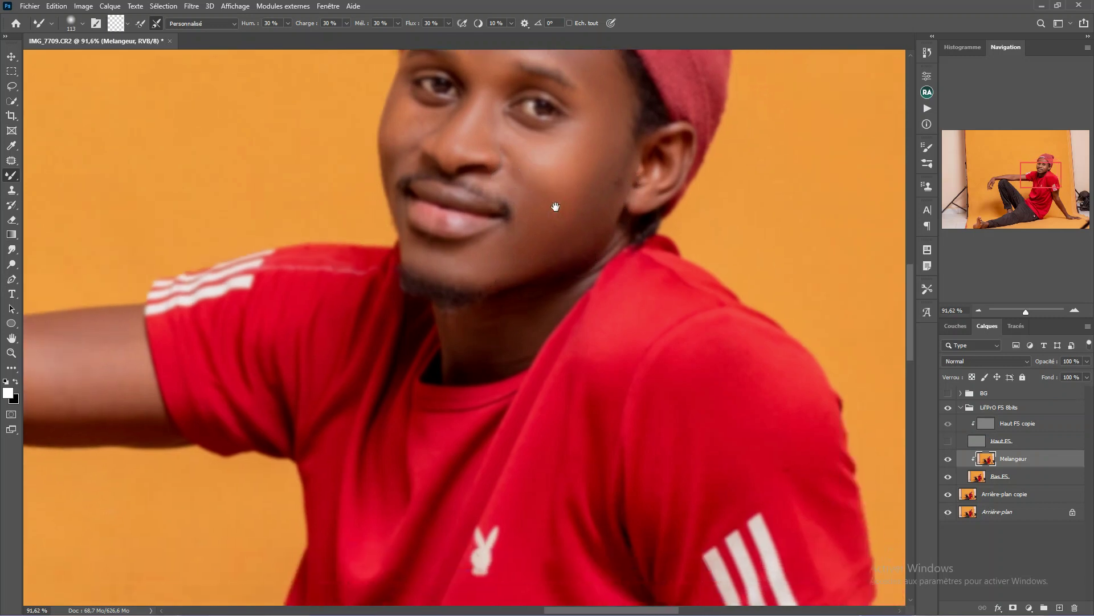
pyautogui.moveTo(476, 289)
pyautogui.mouseDown()
pyautogui.moveTo(464, 350)
pyautogui.moveTo(450, 311)
pyautogui.mouseUp()
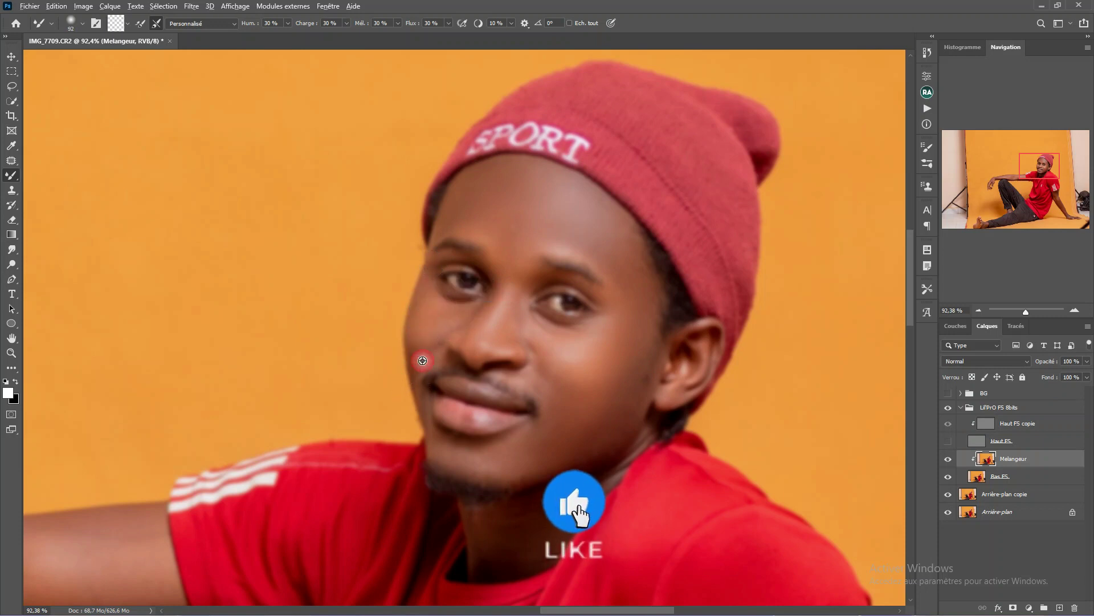
pyautogui.moveTo(435, 325); pyautogui.dragTo(421, 325)
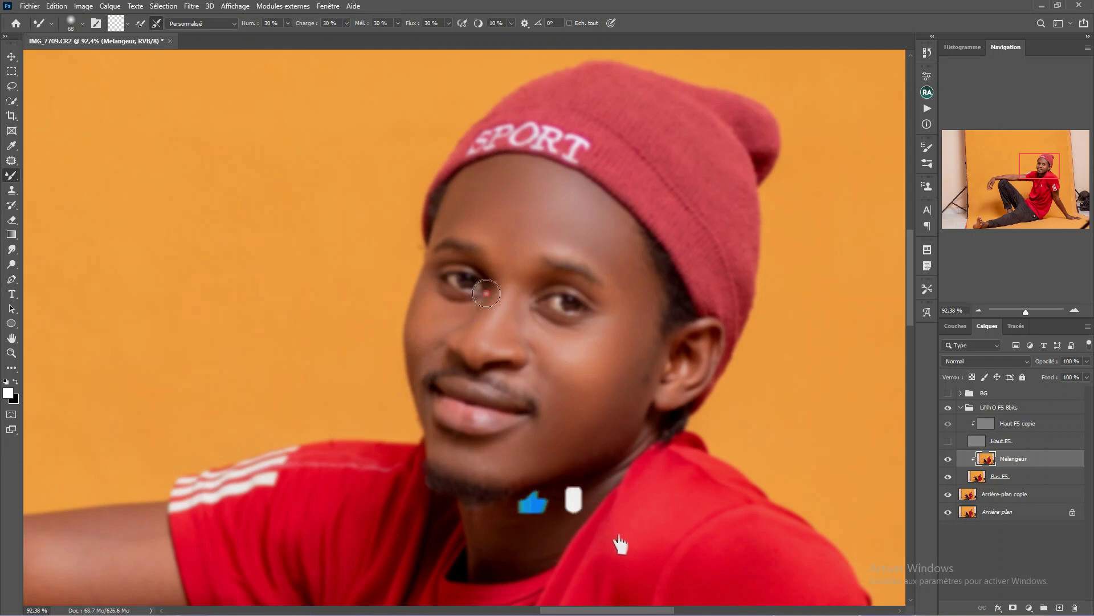
pyautogui.scroll(3, 435, 325)
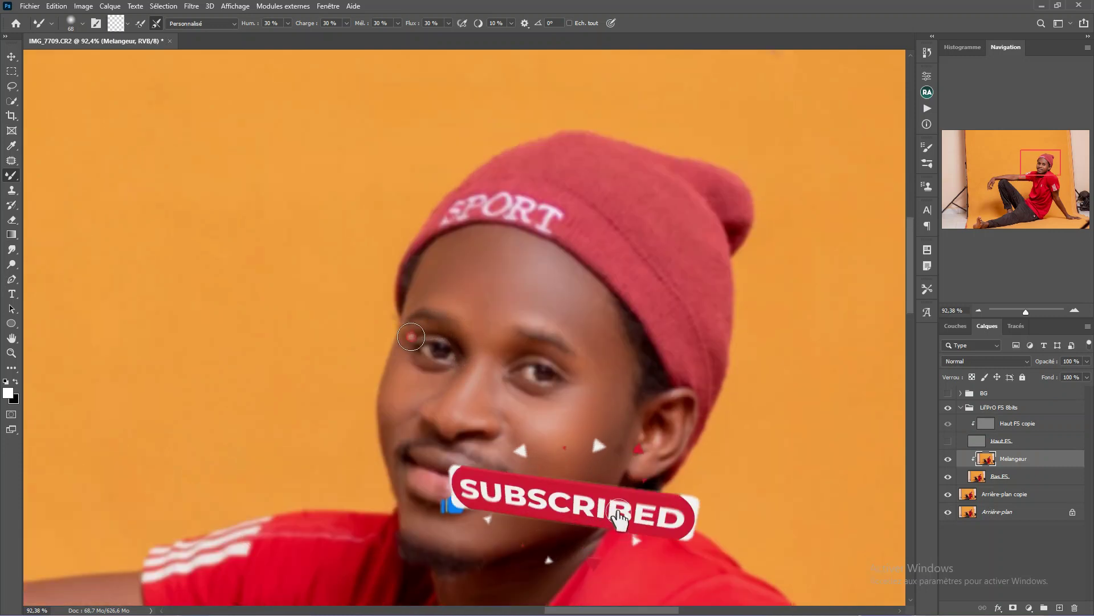
pyautogui.keyDown('alt'); pyautogui.scroll(-2, 459, 328); pyautogui.keyUp('alt')
pyautogui.moveTo(465, 390); pyautogui.dragTo(482, 390)
pyautogui.keyDown('alt'); pyautogui.scroll(-1, 465, 390); pyautogui.keyUp('alt')
pyautogui.moveTo(470, 498)
pyautogui.mouseDown()
pyautogui.moveTo(431, 399)
pyautogui.moveTo(713, 314)
pyautogui.mouseUp()
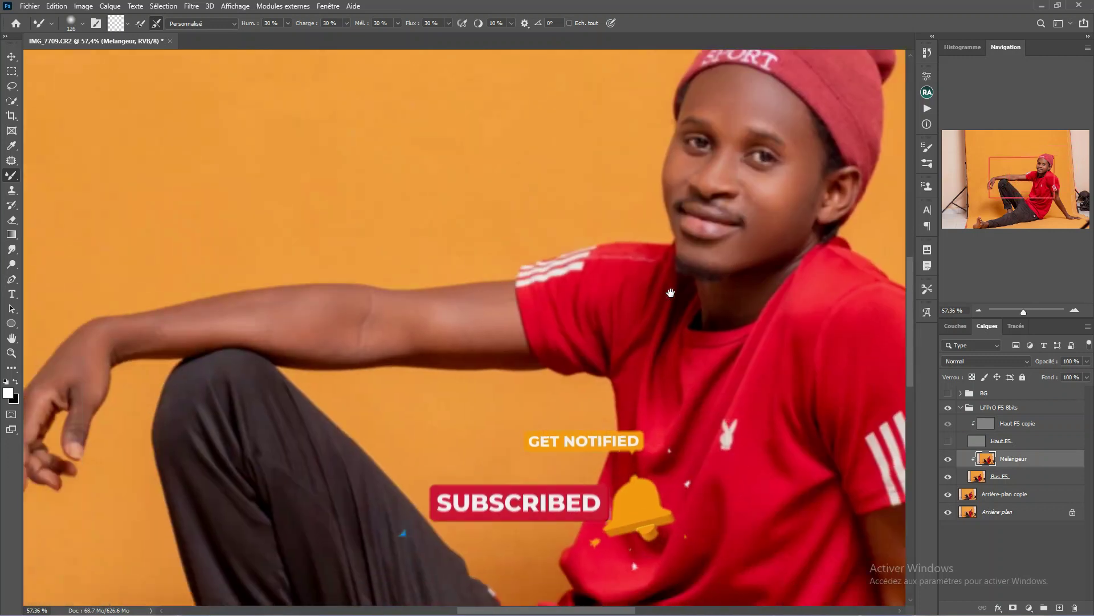
# Step: Blend the skin along the raised upper arm, forearm and hand
pyautogui.moveTo(464, 315)
pyautogui.mouseDown()
pyautogui.moveTo(502, 316)
pyautogui.moveTo(488, 341)
pyautogui.mouseUp()
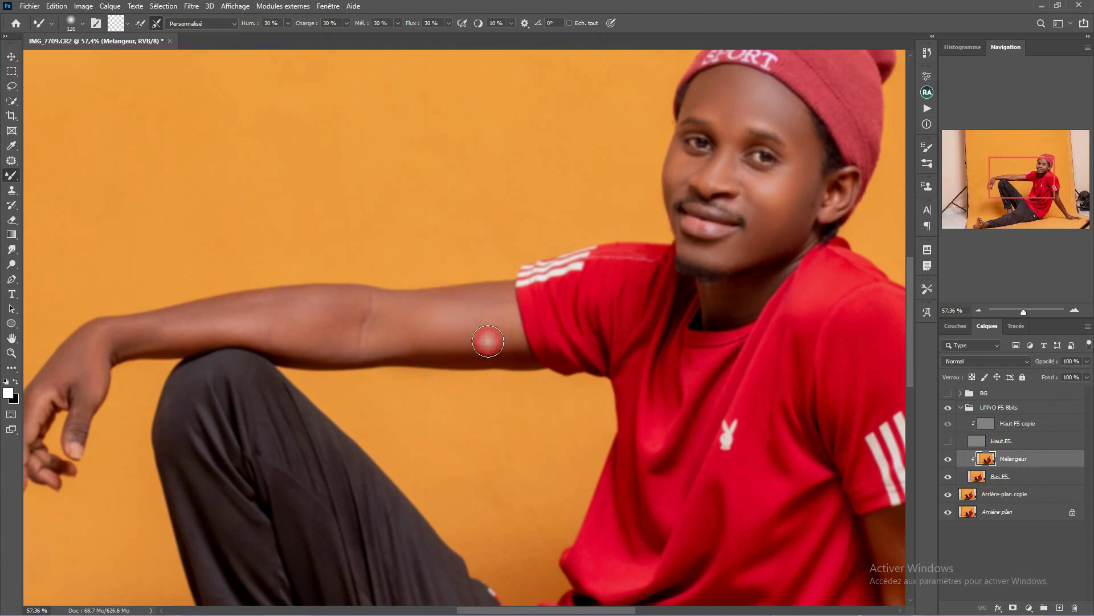
pyautogui.moveTo(411, 329); pyautogui.dragTo(437, 326)
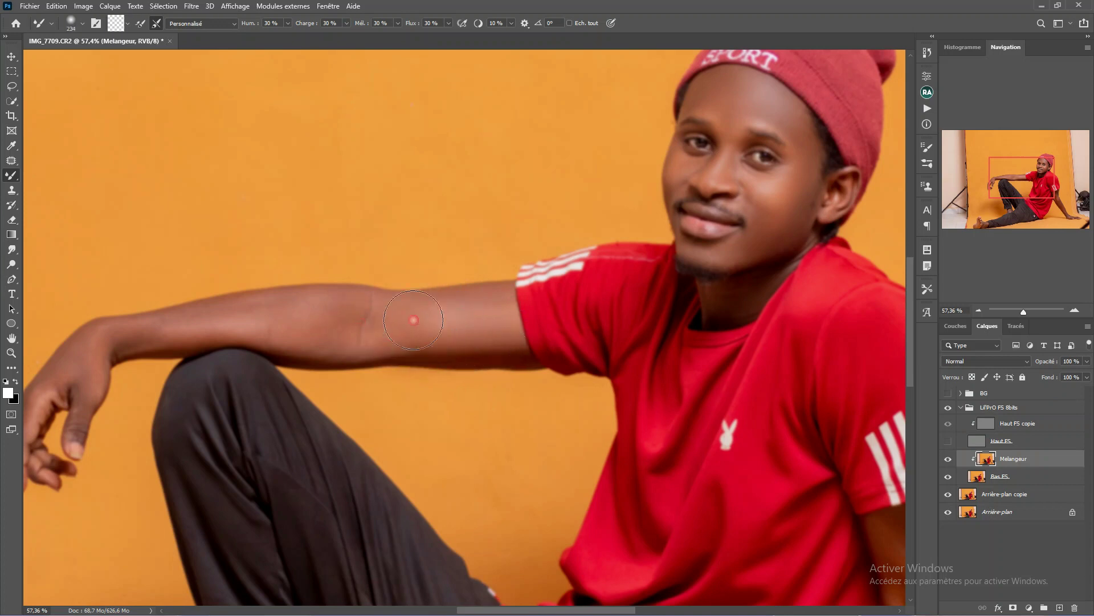
pyautogui.moveTo(242, 319)
pyautogui.mouseDown()
pyautogui.moveTo(399, 296)
pyautogui.moveTo(361, 299)
pyautogui.mouseUp()
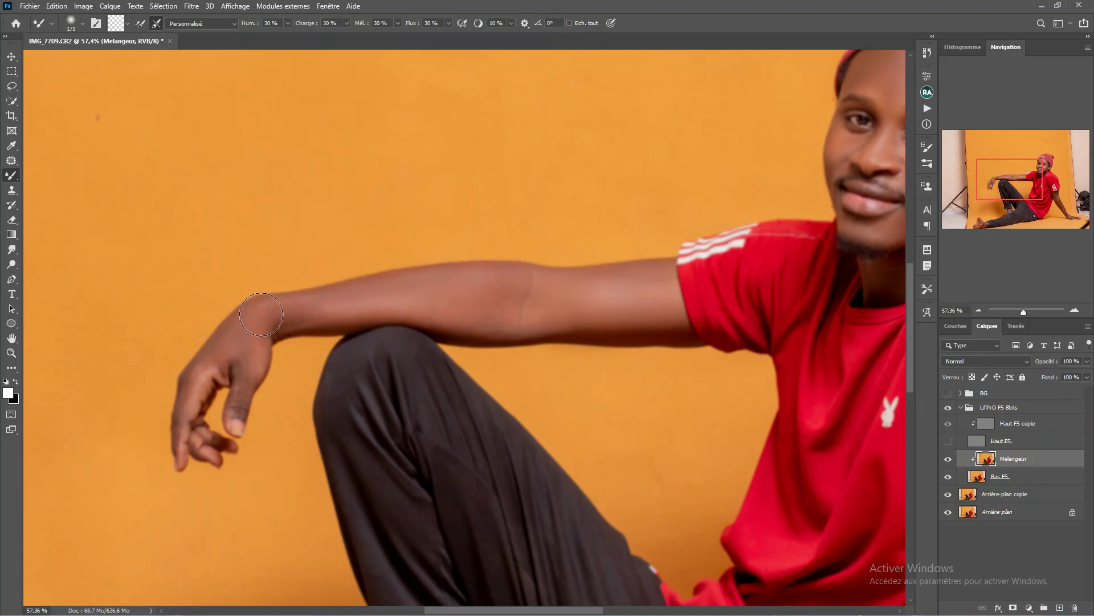
pyautogui.moveTo(262, 358)
pyautogui.mouseDown()
pyautogui.moveTo(385, 298)
pyautogui.moveTo(345, 308)
pyautogui.moveTo(353, 319)
pyautogui.mouseUp()
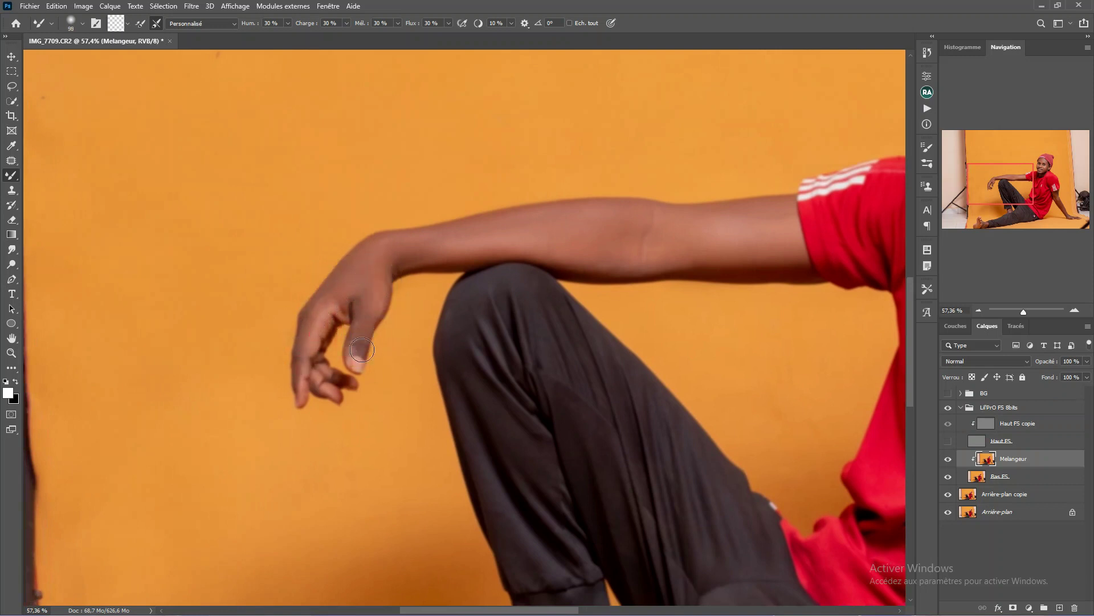
pyautogui.scroll(-3, 297, 387)
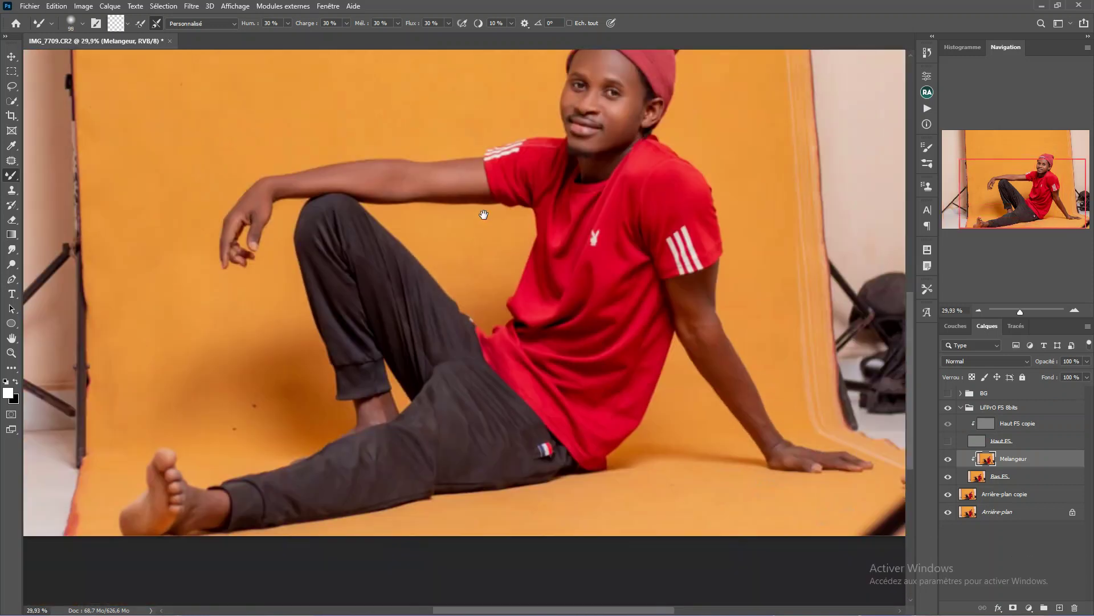
# Step: Even out skin tones along the supporting arm and forearm with a resized brush
pyautogui.scroll(2, 597, 243)
pyautogui.moveTo(597, 243)
pyautogui.mouseDown()
pyautogui.moveTo(447, 256)
pyautogui.moveTo(456, 248)
pyautogui.mouseUp()
pyautogui.scroll(1, 445, 253)
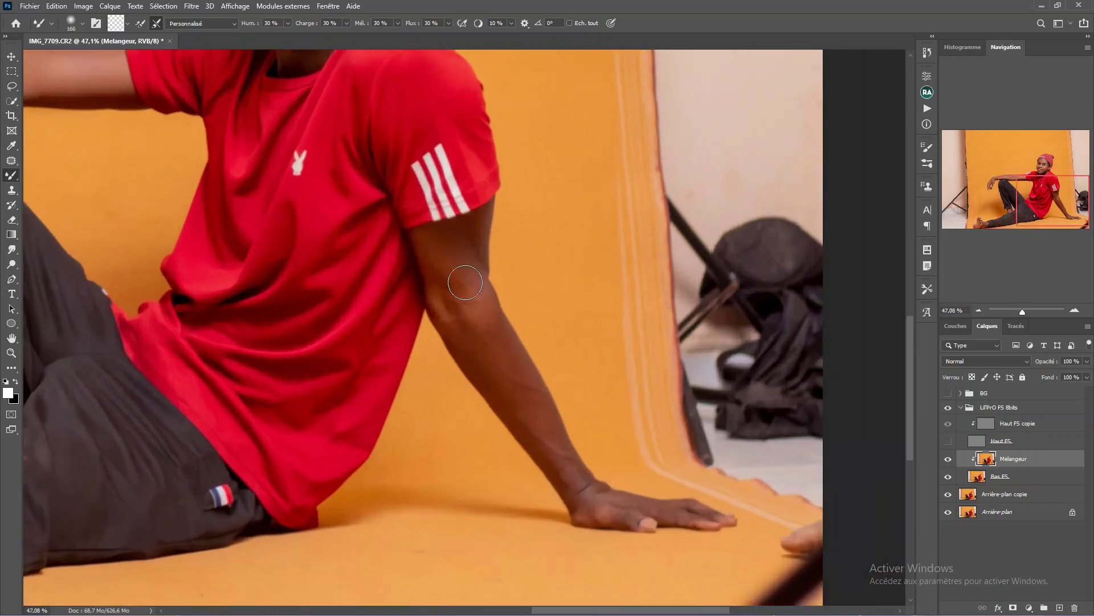
pyautogui.moveTo(464, 298); pyautogui.dragTo(482, 298)
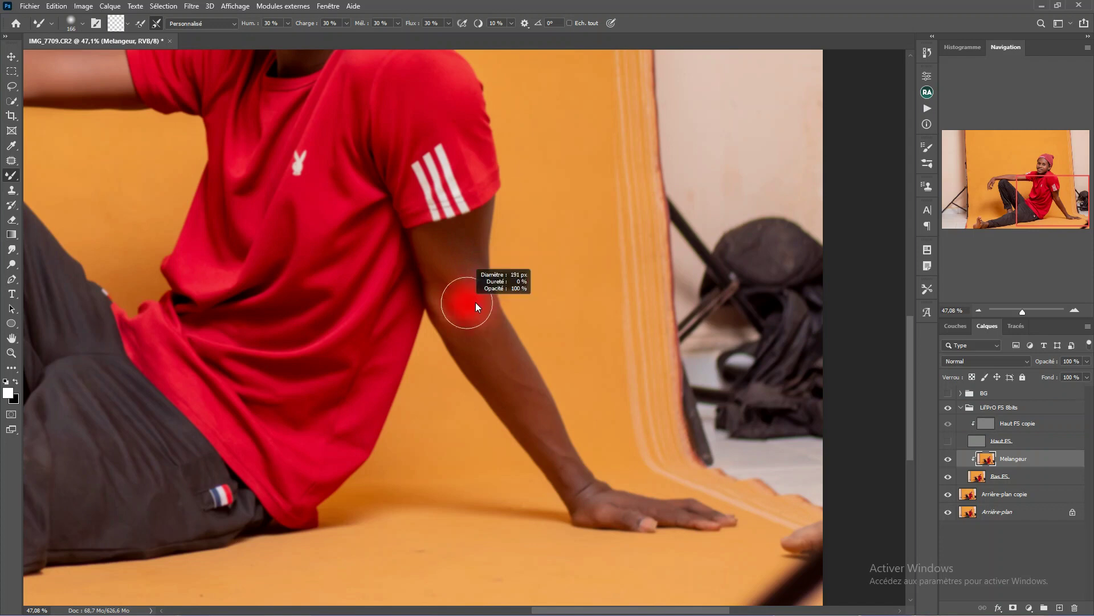
pyautogui.moveTo(515, 405); pyautogui.dragTo(452, 308)
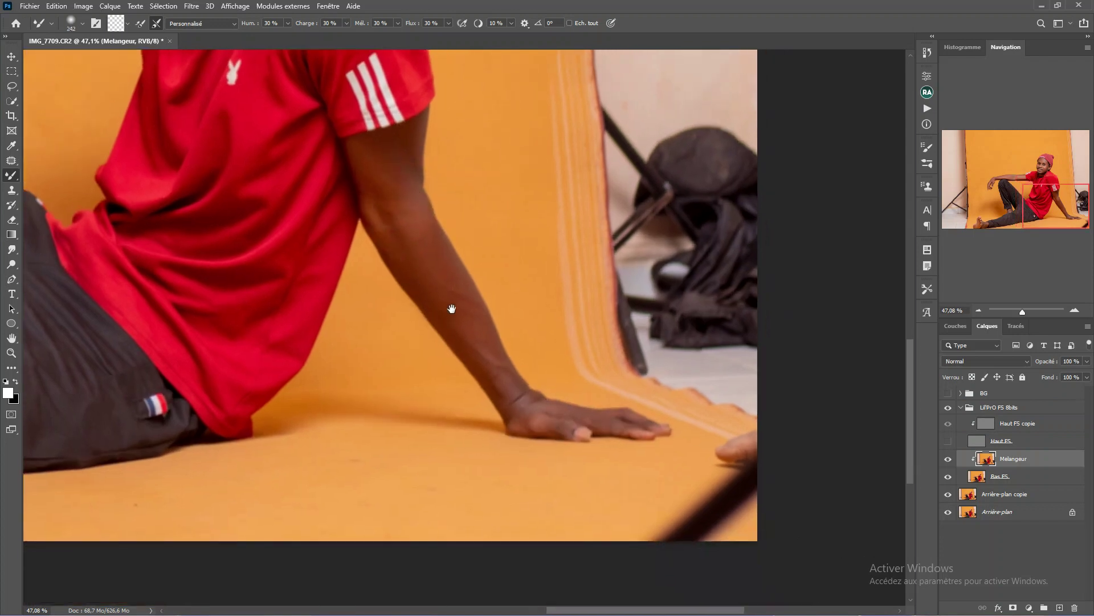
pyautogui.moveTo(484, 362); pyautogui.dragTo(477, 364)
pyautogui.scroll(-5, 636, 424)
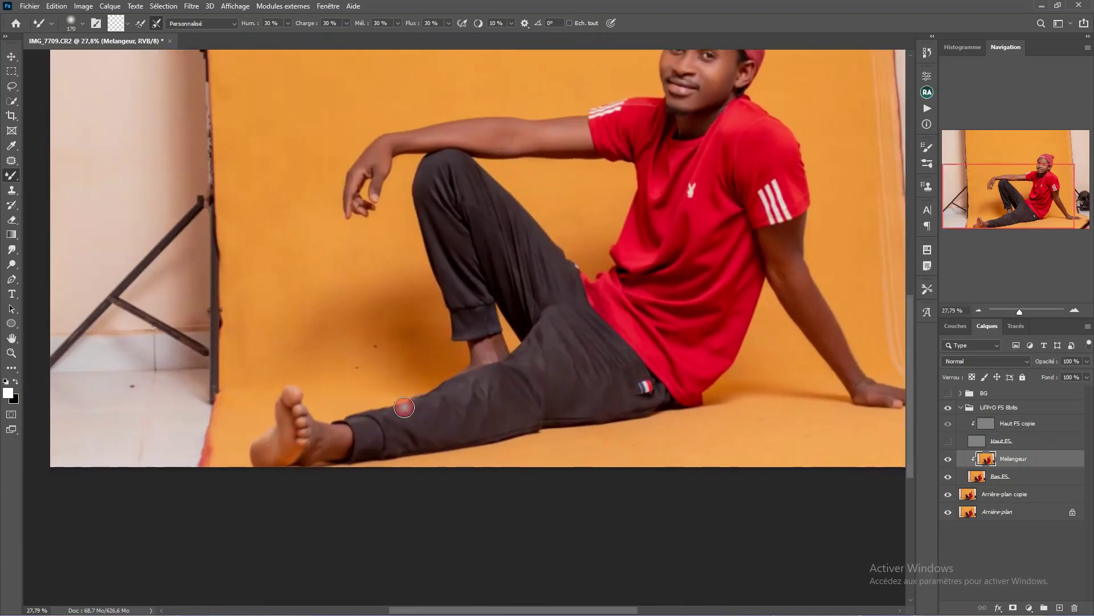
pyautogui.scroll(8, 533, 317)
# Step: Smooth the skin over the ankle and along the chin
pyautogui.moveTo(533, 317); pyautogui.dragTo(512, 314)
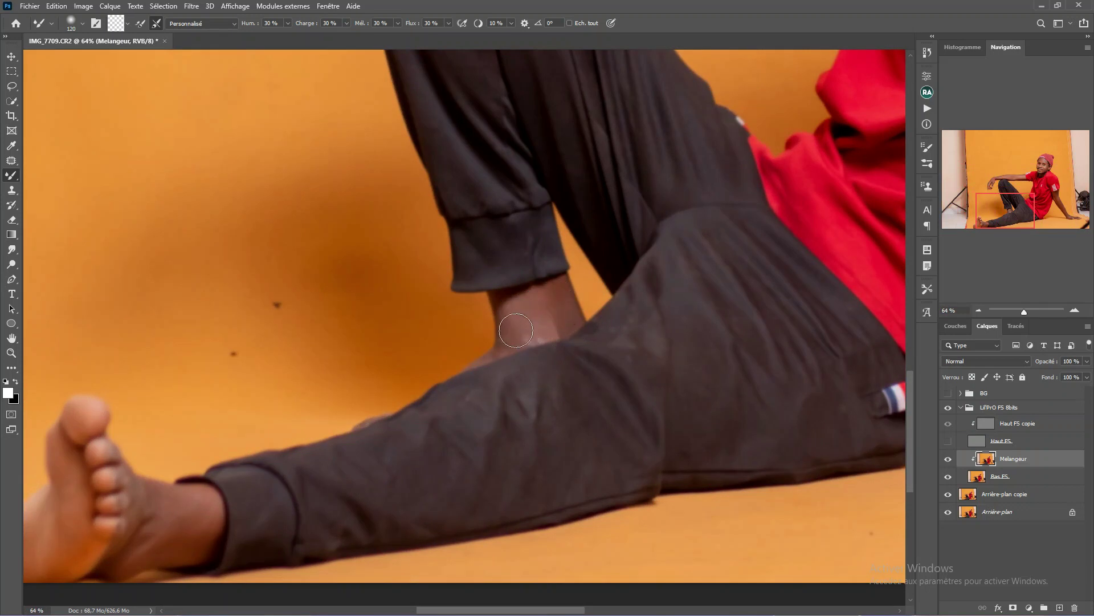
pyautogui.scroll(-5, 462, 363)
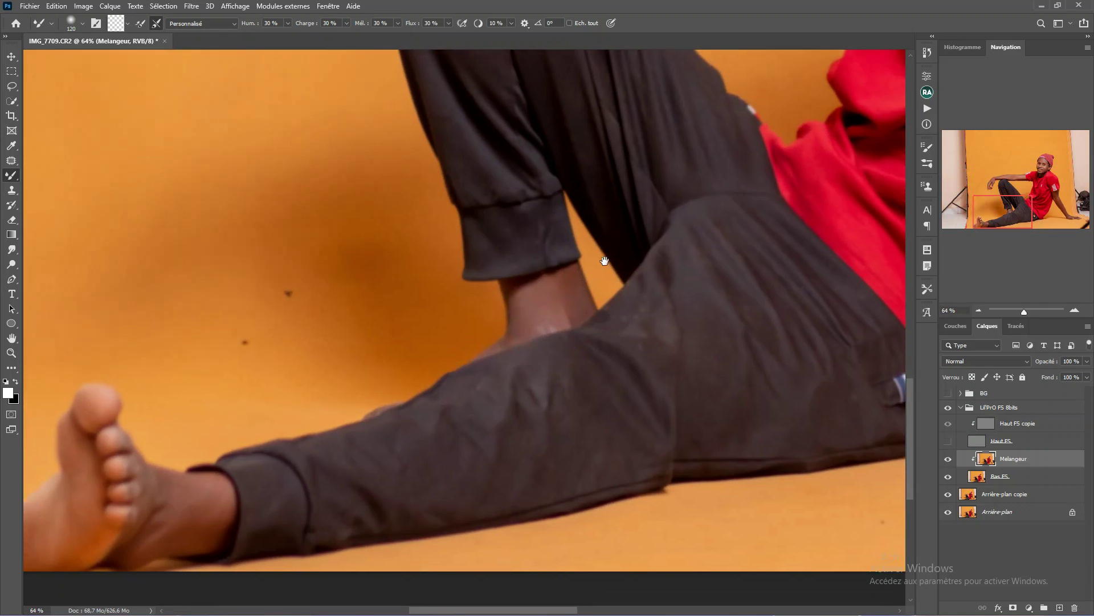
pyautogui.hscroll(-5, 462, 363)
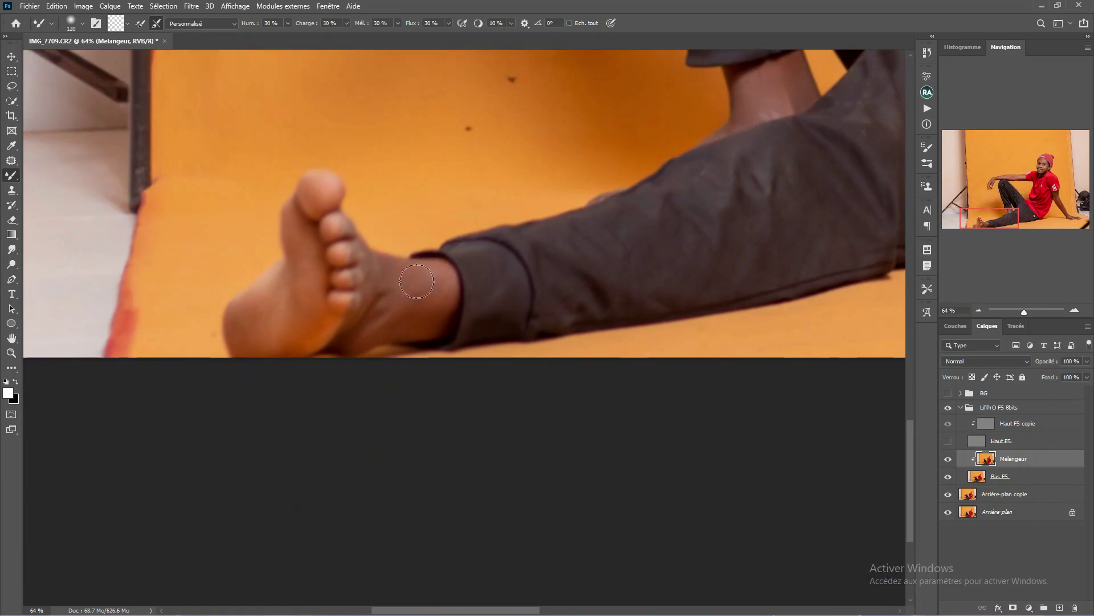
pyautogui.moveTo(402, 319)
pyautogui.mouseDown()
pyautogui.moveTo(381, 289)
pyautogui.moveTo(383, 263)
pyautogui.mouseUp()
pyautogui.scroll(-2, 454, 178)
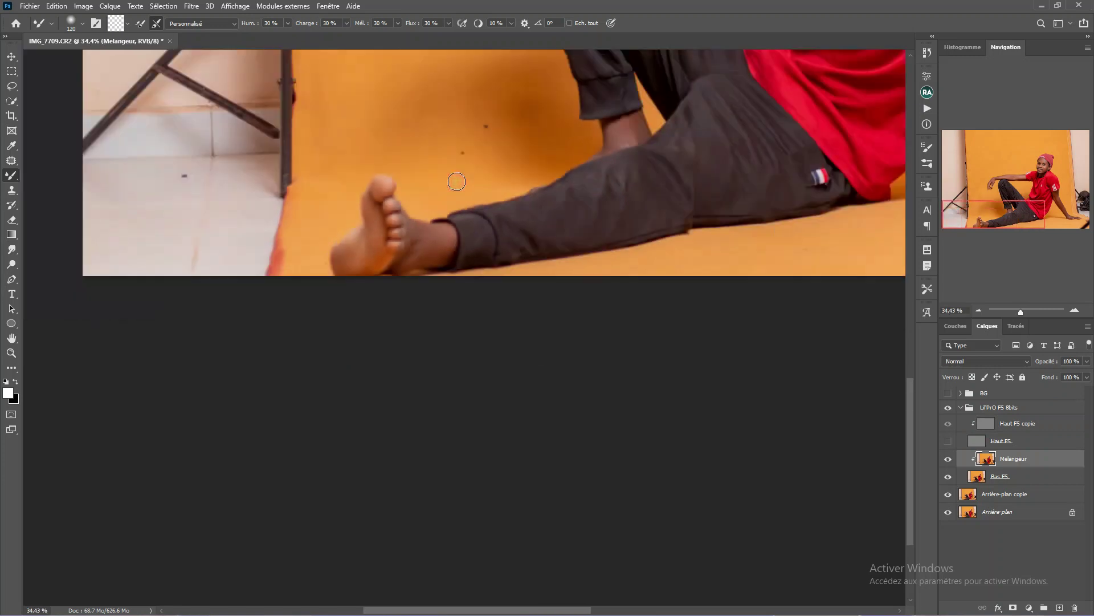
pyautogui.scroll(-2, 542, 194)
pyautogui.scroll(3, 601, 204)
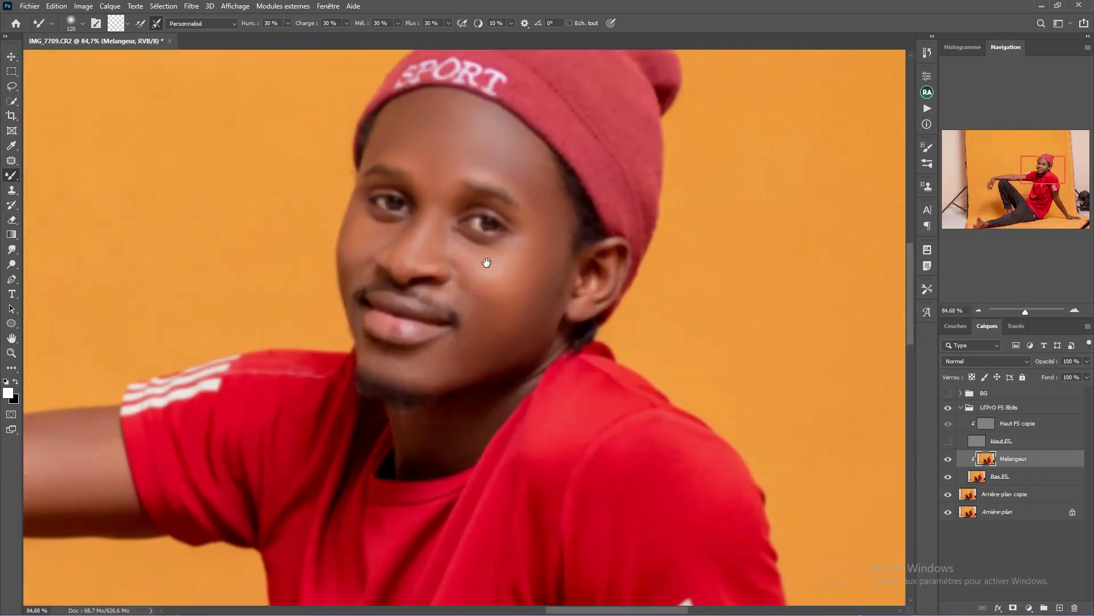
pyautogui.moveTo(404, 365); pyautogui.dragTo(421, 348)
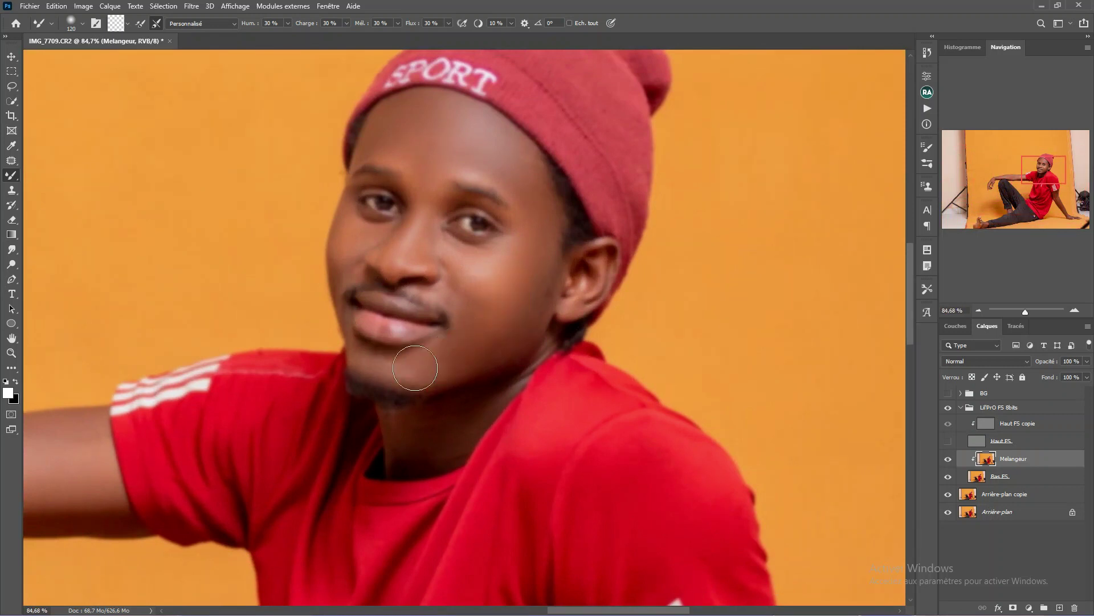
pyautogui.scroll(-1, 442, 179)
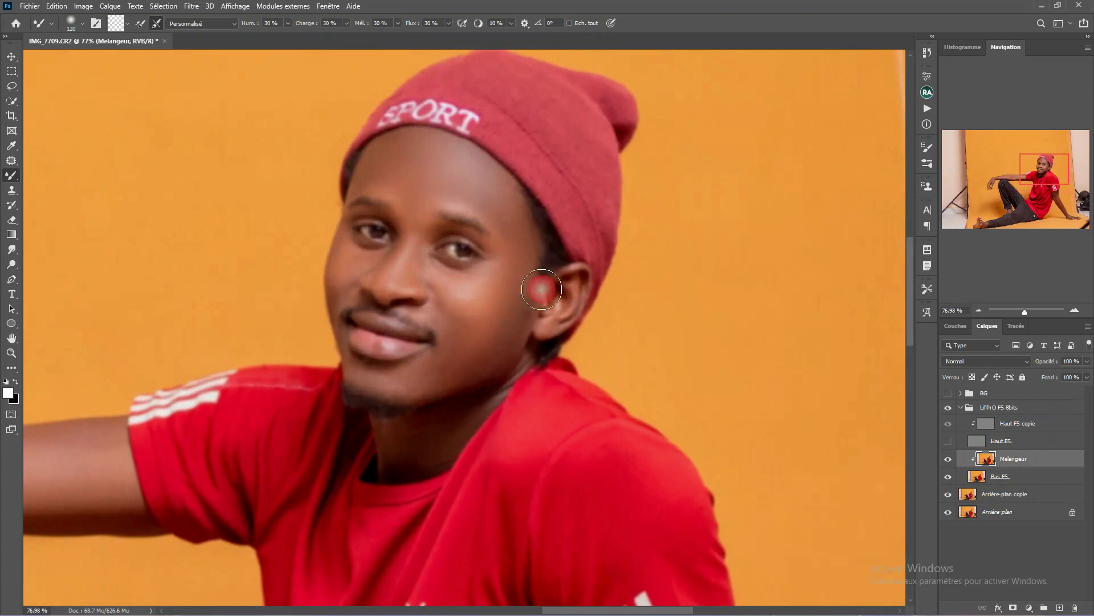
# Step: Show Haut FS again, then toggle Haut FS copie and the retouch group to compare
pyautogui.click(948, 440)
pyautogui.scroll(-3, 449, 281)
pyautogui.scroll(1, 445, 268)
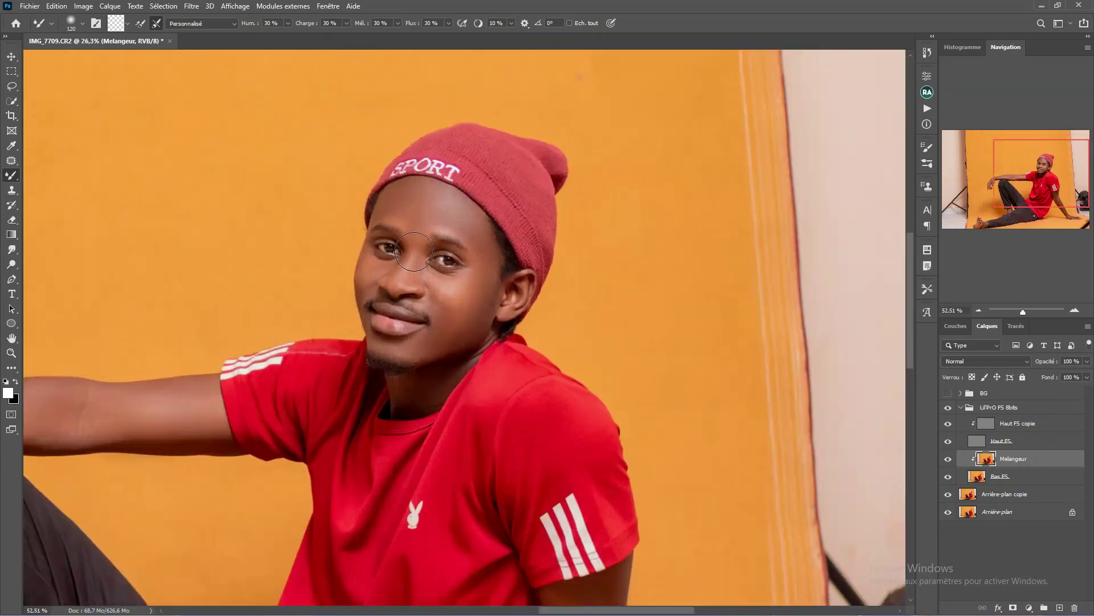
pyautogui.scroll(3, 399, 308)
pyautogui.scroll(1, 496, 229)
pyautogui.scroll(-3, 495, 230)
pyautogui.scroll(1, 549, 295)
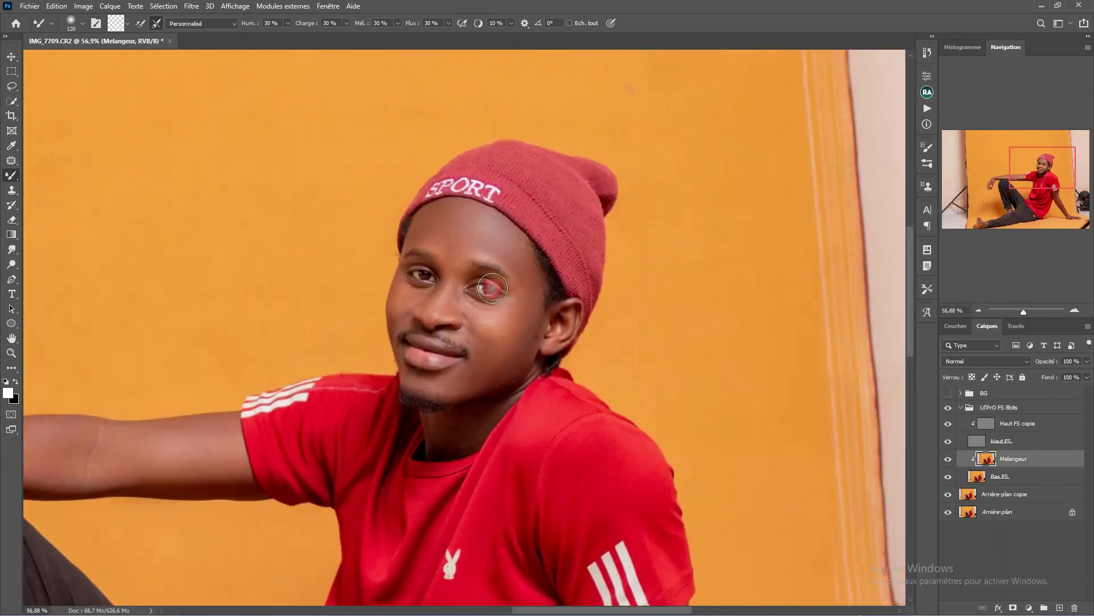
pyautogui.scroll(2, 549, 295)
pyautogui.click(947, 416)
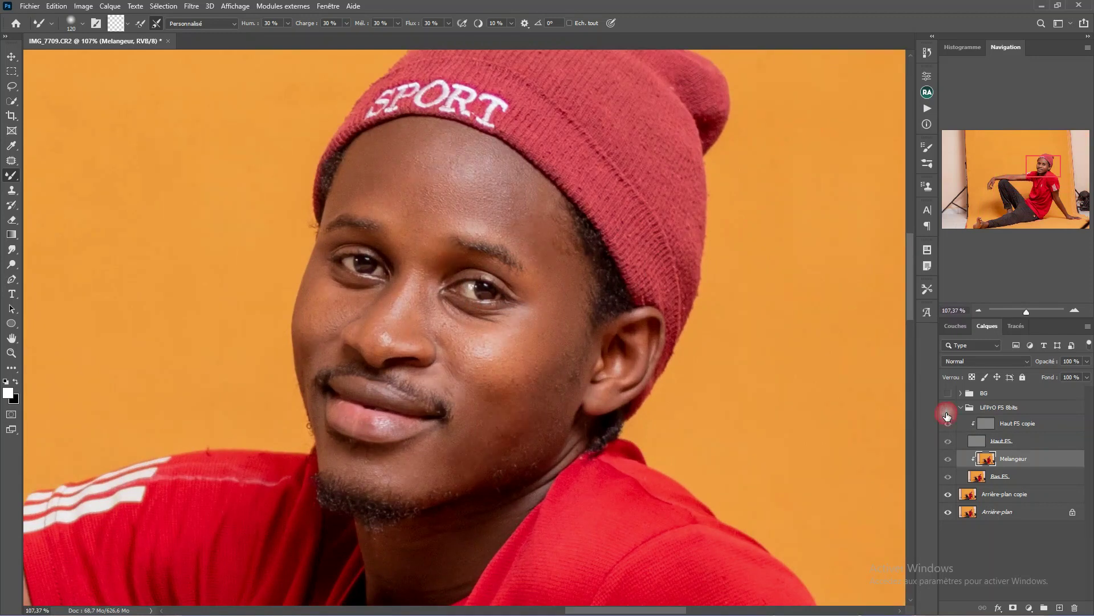
pyautogui.click(948, 413)
pyautogui.click(947, 413)
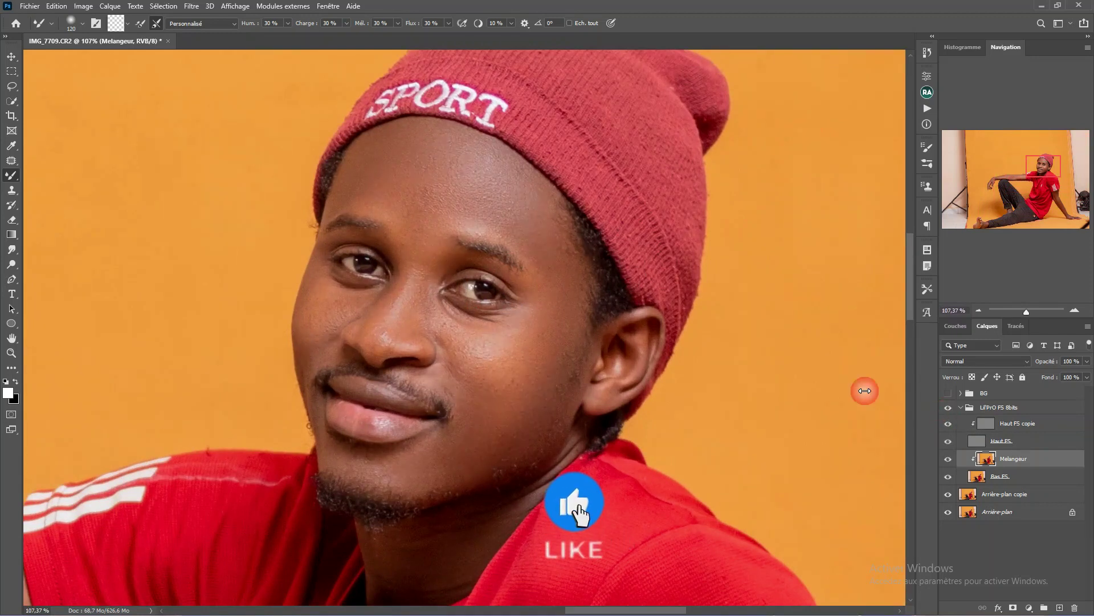
pyautogui.scroll(-2, 509, 258)
pyautogui.scroll(-3, 509, 258)
pyautogui.scroll(-1, 509, 259)
pyautogui.scroll(1, 572, 292)
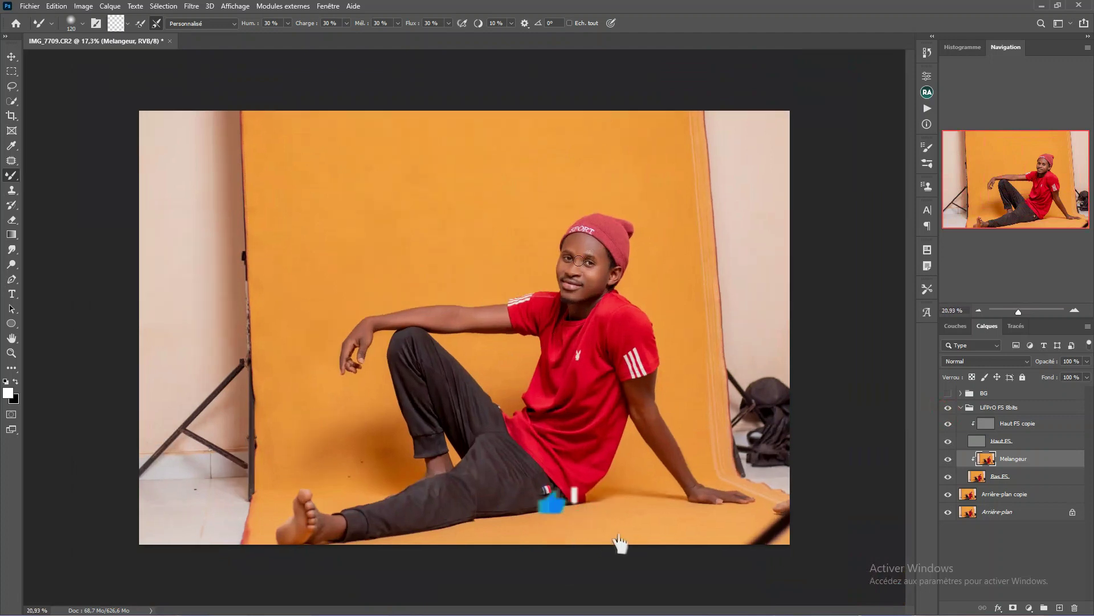
pyautogui.scroll(2, 572, 293)
# Step: Lasso the forehead and eye area and feather the selection
pyautogui.press('j')
pyautogui.scroll(1, 572, 292)
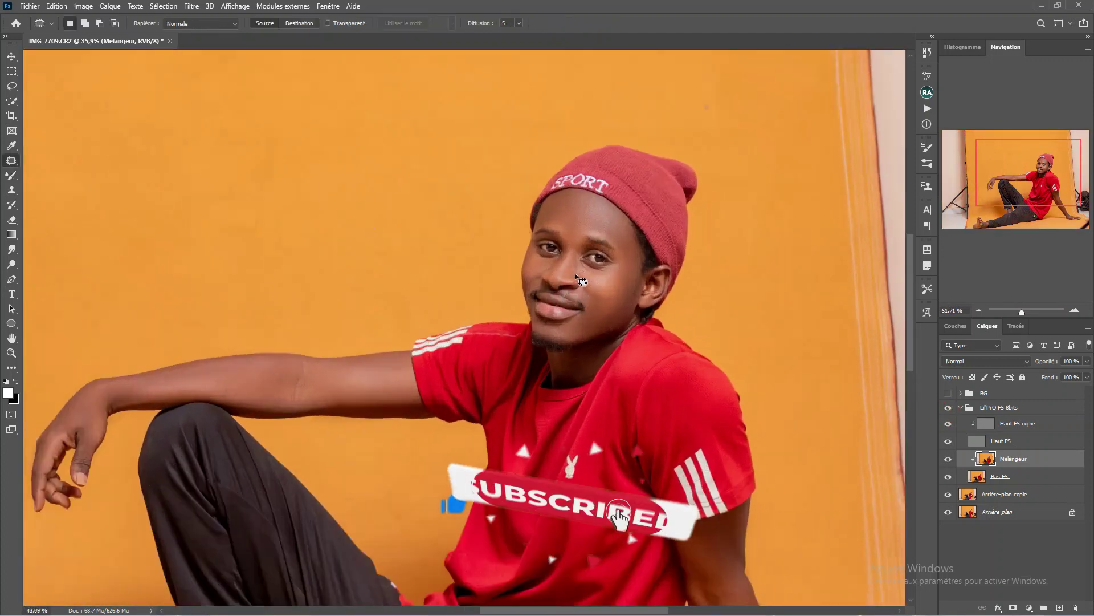
pyautogui.scroll(2, 512, 262)
pyautogui.press('l')
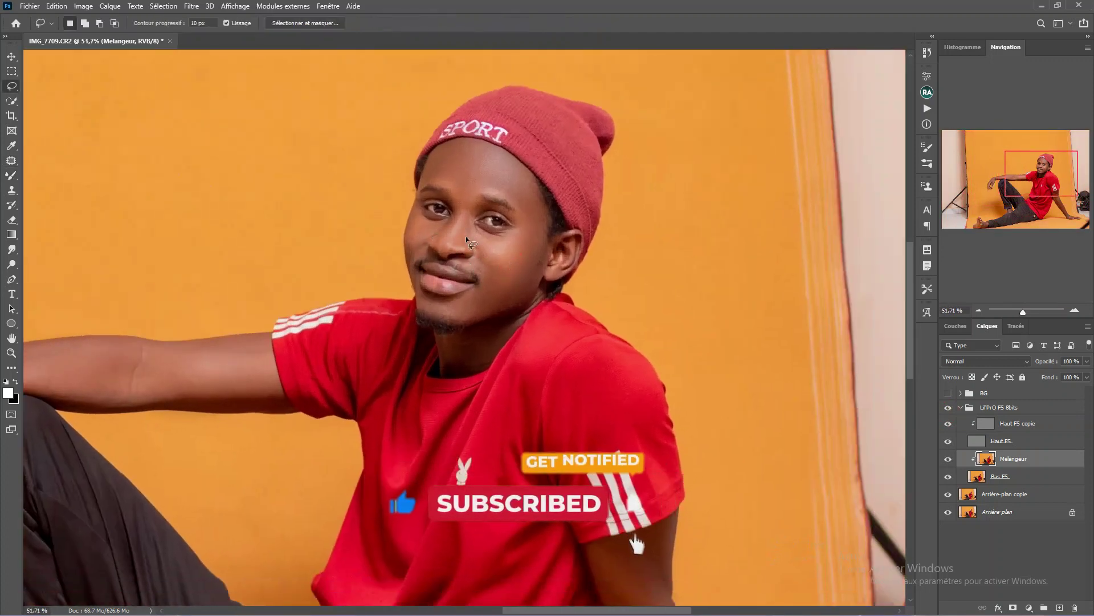
pyautogui.moveTo(470, 225); pyautogui.dragTo(456, 192)
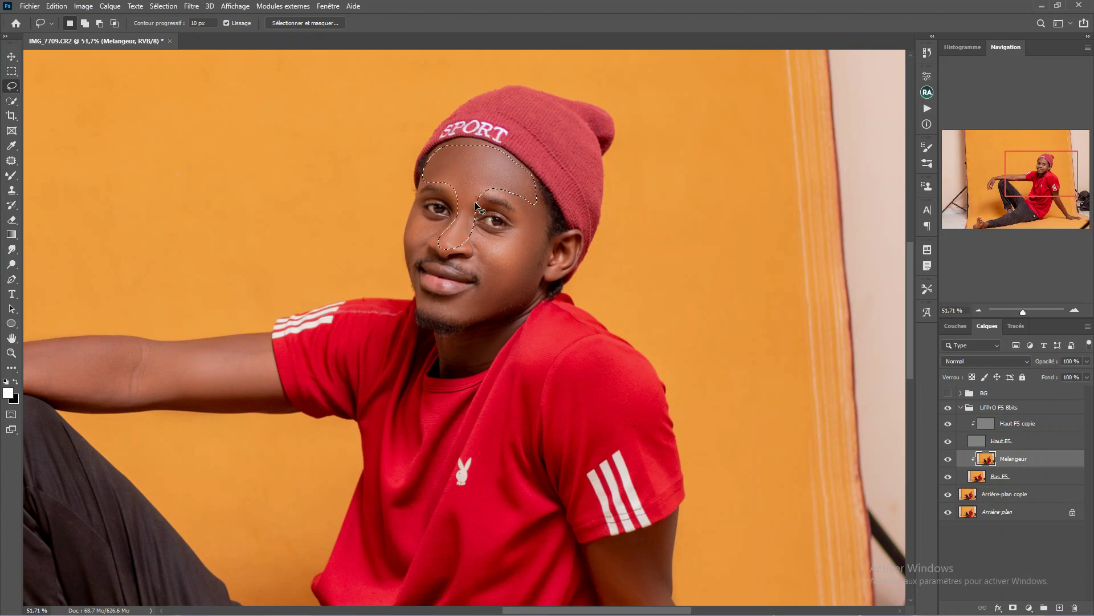
pyautogui.hotkey('shift', 'F6')
pyautogui.press('Return')
pyautogui.hotkey('ctrl', 'h')
# Step: Redo the cheek-and-jaw selection, deselect, then outline the under-eye area beside the nose
pyautogui.moveTo(482, 321); pyautogui.dragTo(418, 313)
pyautogui.moveTo(487, 272); pyautogui.dragTo(482, 255)
pyautogui.hotkey('ctrl', 'z')
pyautogui.hotkey('ctrl', 'shift', 'z')
pyautogui.scroll(3, 523, 228)
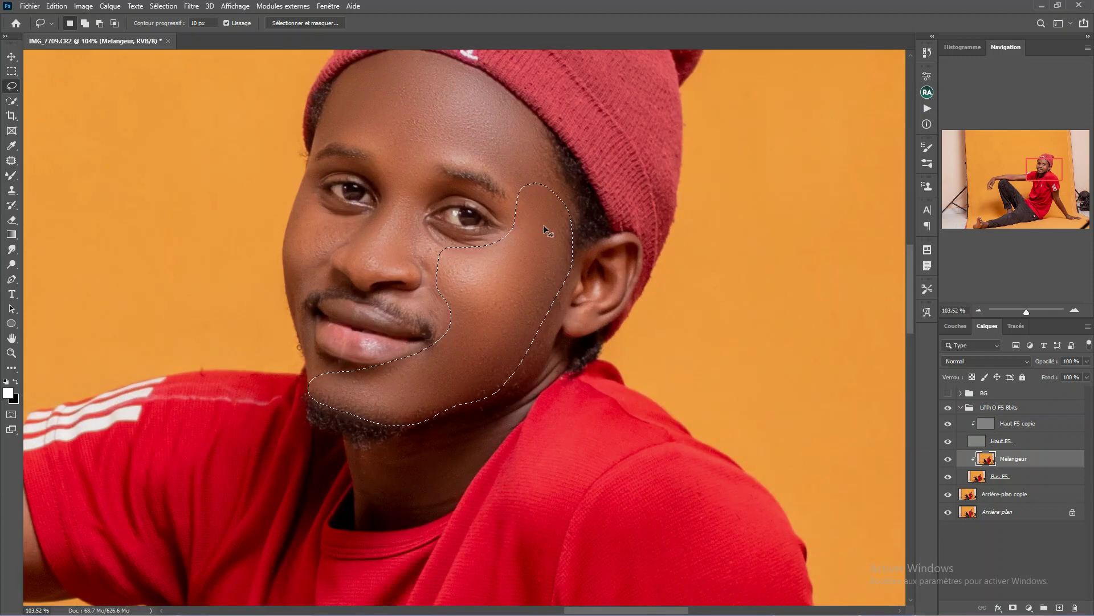
pyautogui.scroll(-2, 543, 224)
pyautogui.hotkey('ctrl', 'd')
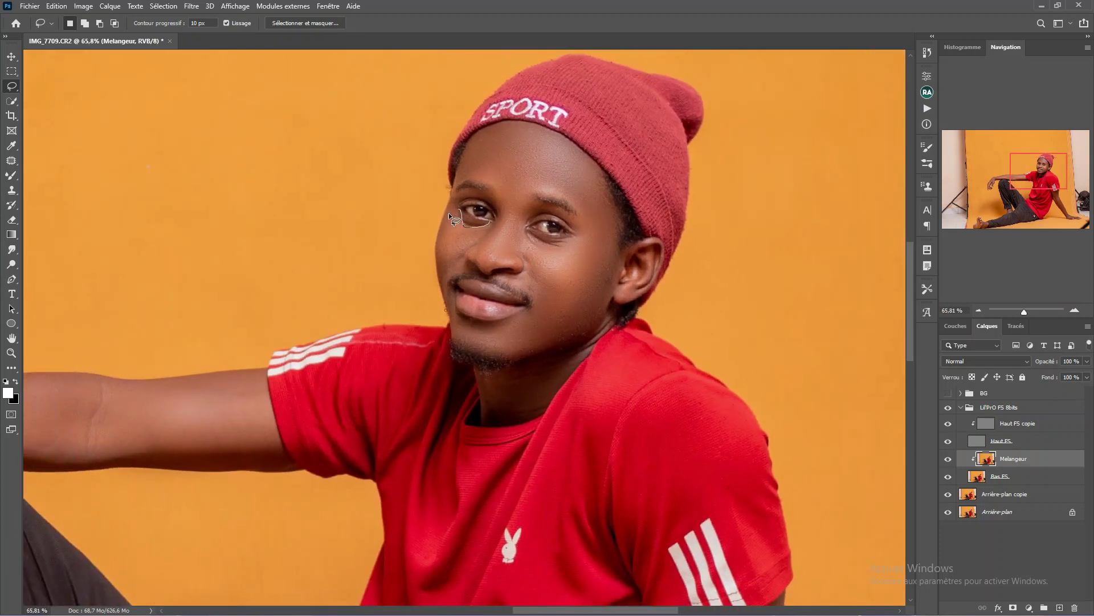
pyautogui.moveTo(443, 259)
pyautogui.mouseDown()
pyautogui.moveTo(486, 237)
pyautogui.moveTo(454, 195)
pyautogui.moveTo(580, 258)
pyautogui.mouseUp()
# Step: Lasso around the raised forearm, then around the wrist and supporting forearm
pyautogui.scroll(-2, 622, 282)
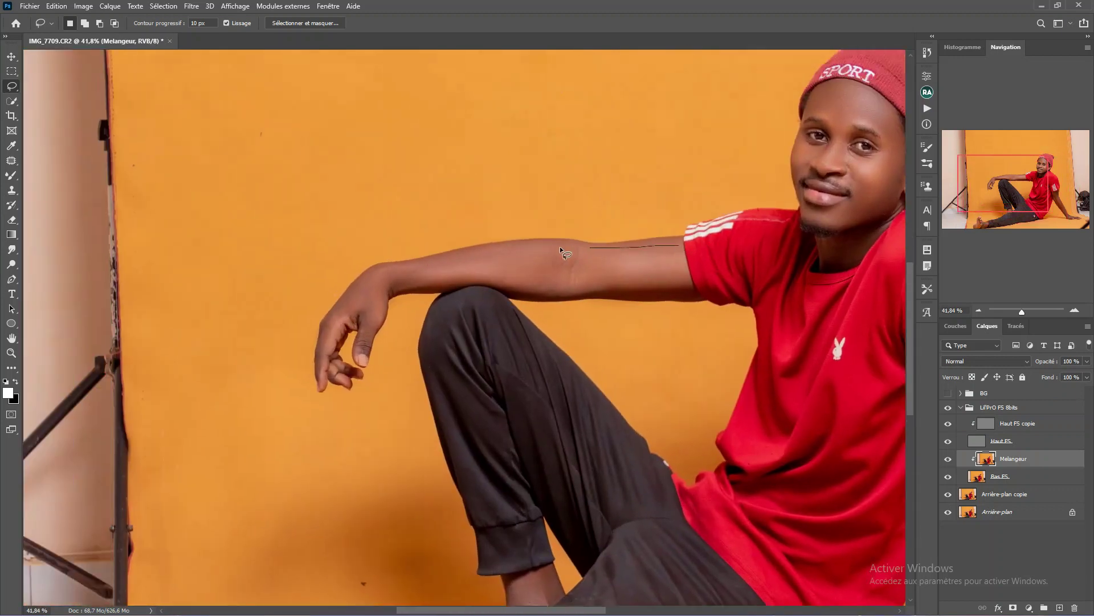
pyautogui.moveTo(683, 293); pyautogui.dragTo(674, 254)
pyautogui.moveTo(376, 279); pyautogui.dragTo(340, 300)
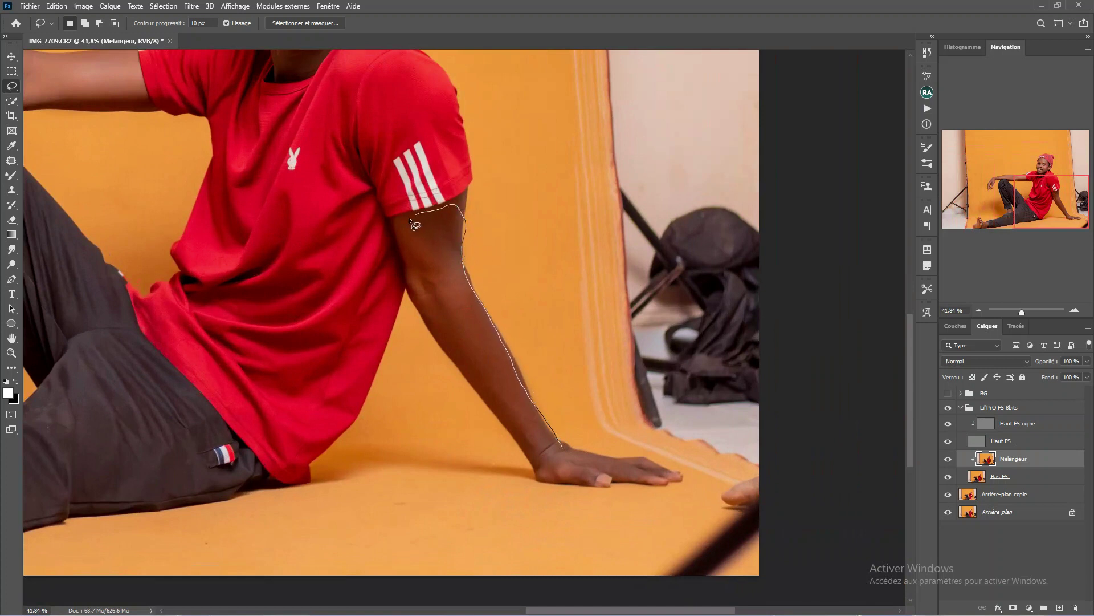
pyautogui.moveTo(468, 386); pyautogui.dragTo(473, 392)
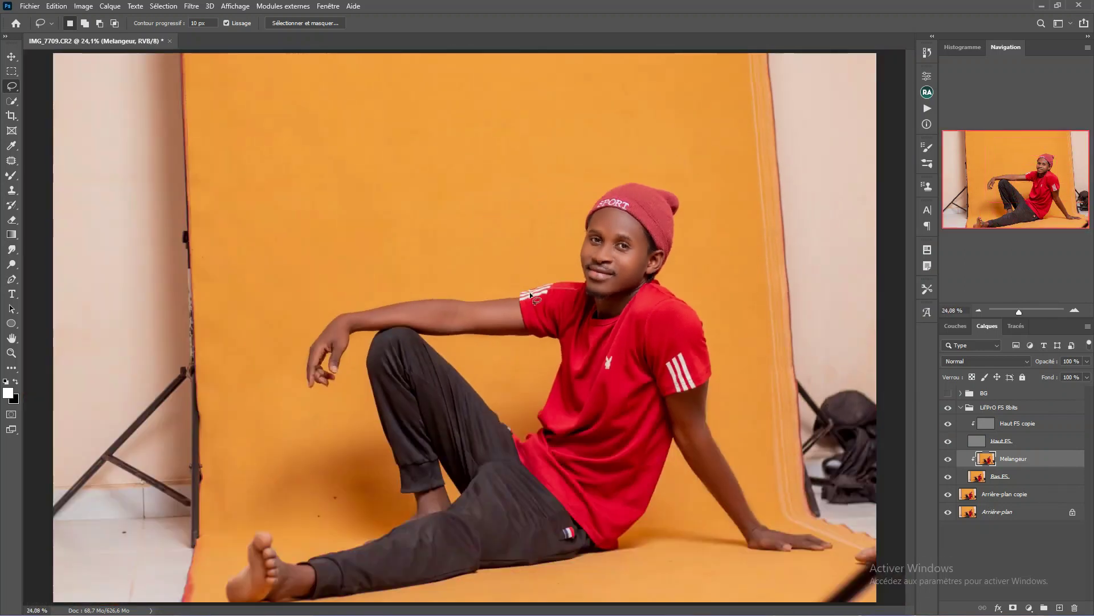
# Step: Toggle the LifPrO FS 8bits group off and on to compare, then collapse it
pyautogui.click(947, 409)
pyautogui.click(947, 410)
pyautogui.click(962, 407)
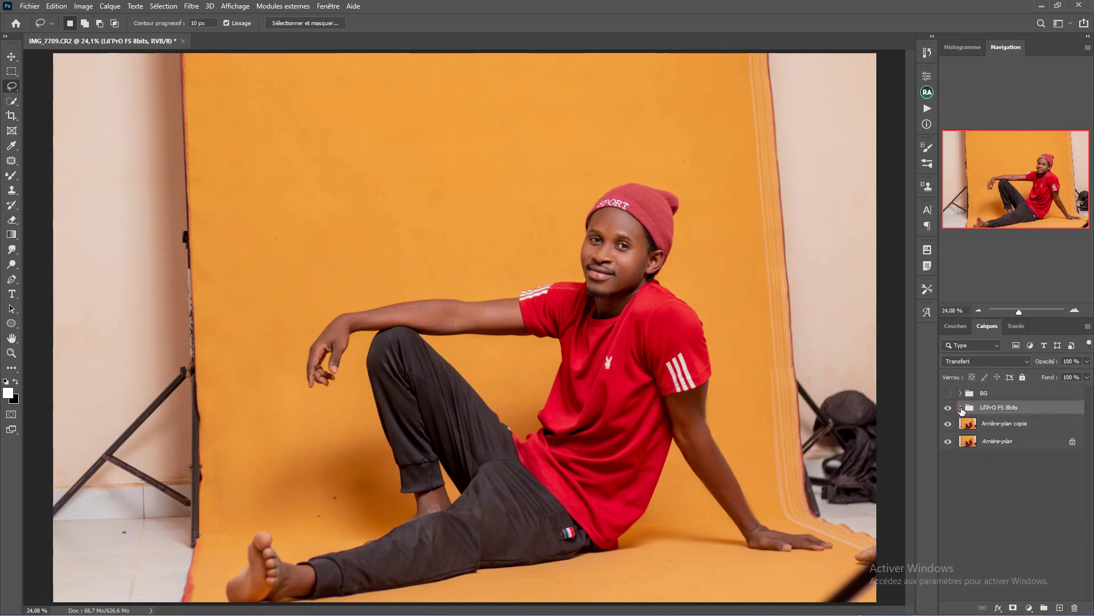
pyautogui.scroll(5, 666, 284)
pyautogui.moveTo(667, 284); pyautogui.dragTo(628, 282)
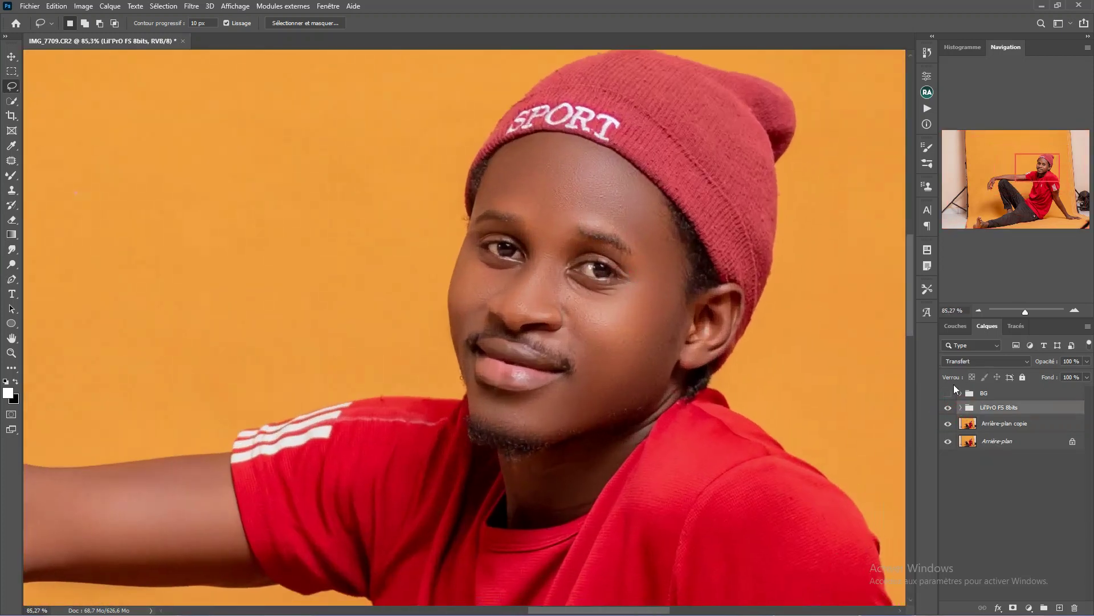
# Step: Create the masked Blanchiment des yeux & dents group, set brush size 25, fit the photo
pyautogui.press('F2')
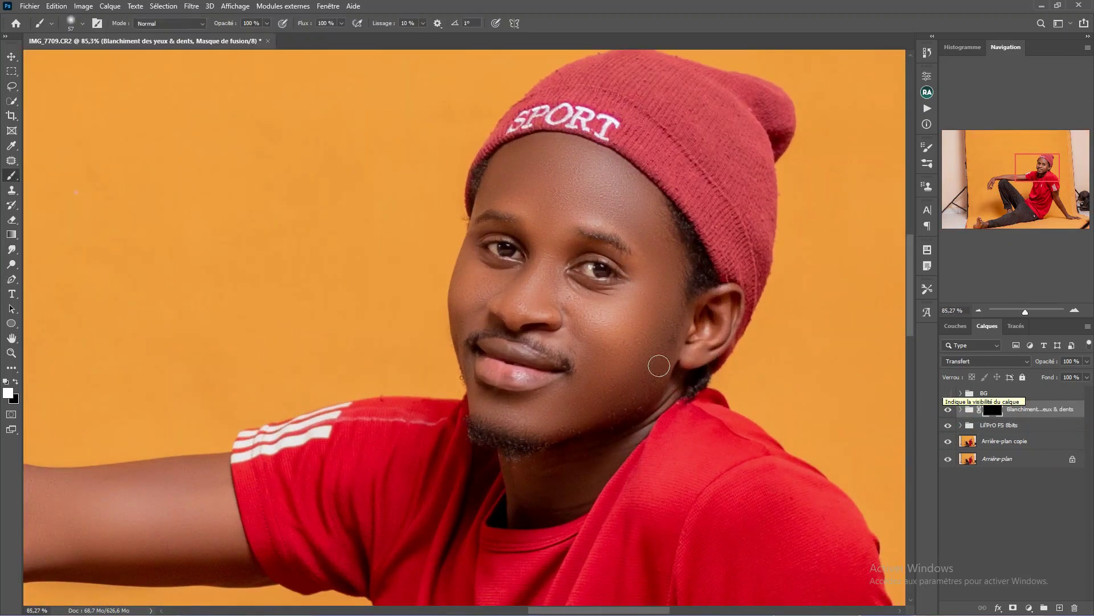
pyautogui.scroll(3, 560, 231)
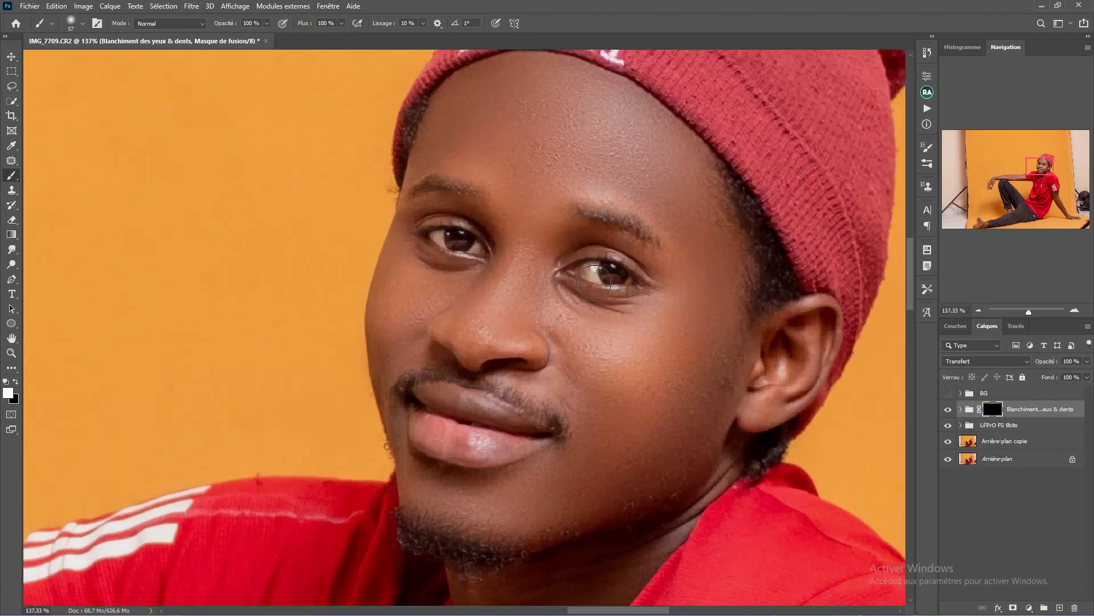
pyautogui.moveTo(597, 282)
pyautogui.mouseDown()
pyautogui.moveTo(588, 269)
pyautogui.moveTo(628, 285)
pyautogui.mouseUp()
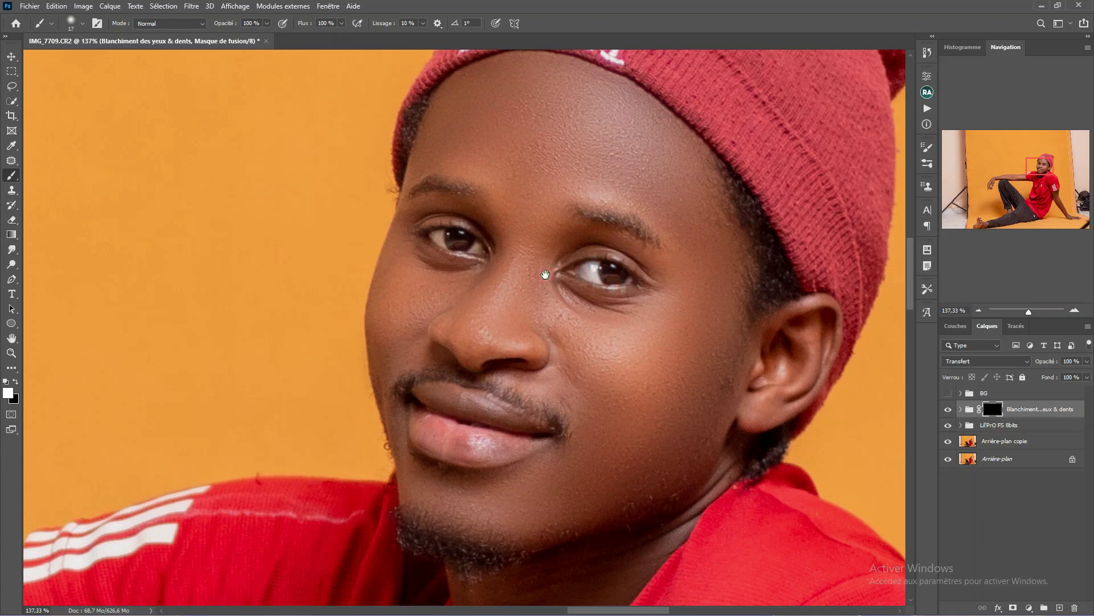
pyautogui.moveTo(543, 276); pyautogui.dragTo(642, 288)
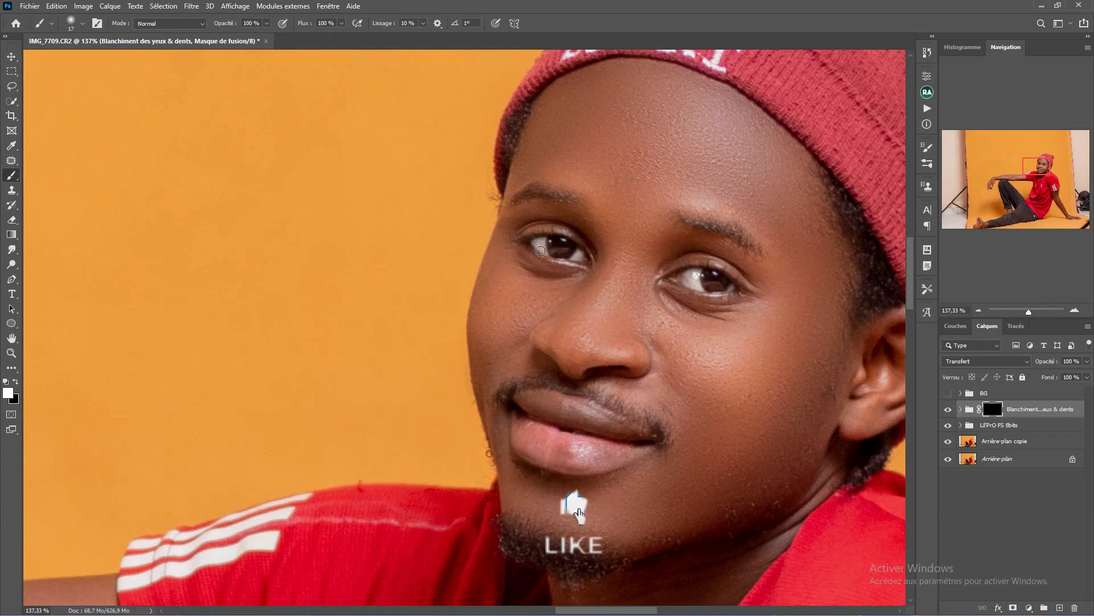
pyautogui.scroll(-4, 587, 256)
pyautogui.scroll(3, 587, 257)
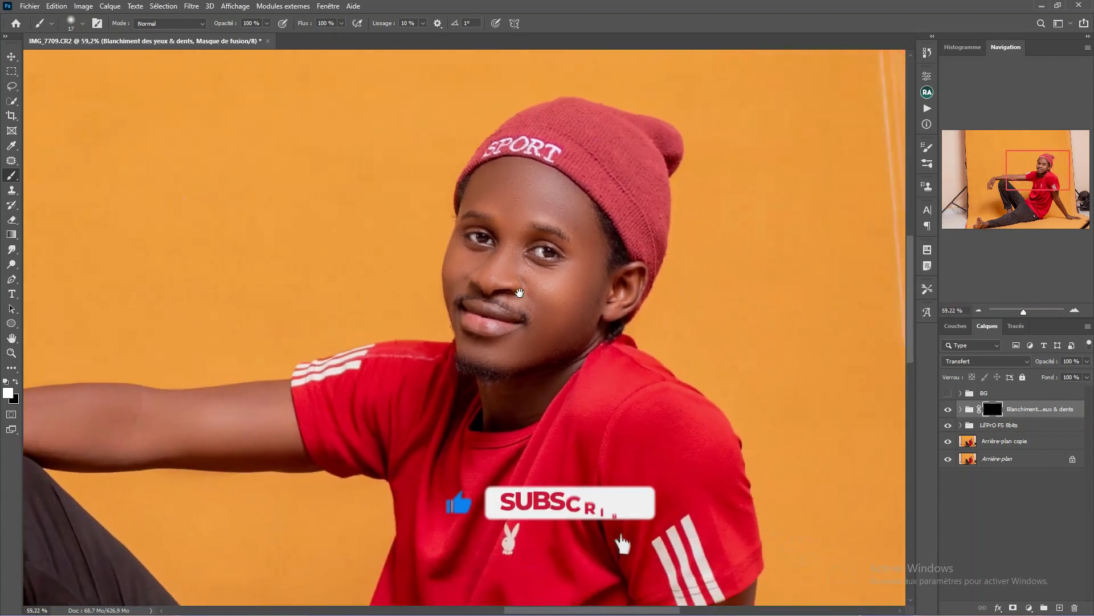
pyautogui.hotkey('ctrl', '0')
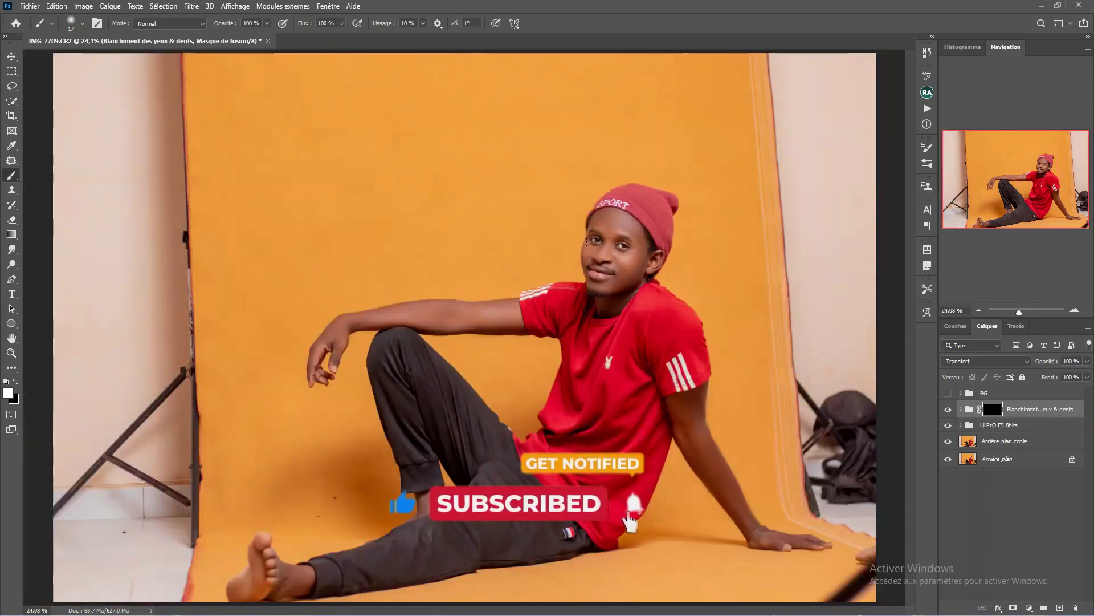
pyautogui.scroll(-2, 586, 242)
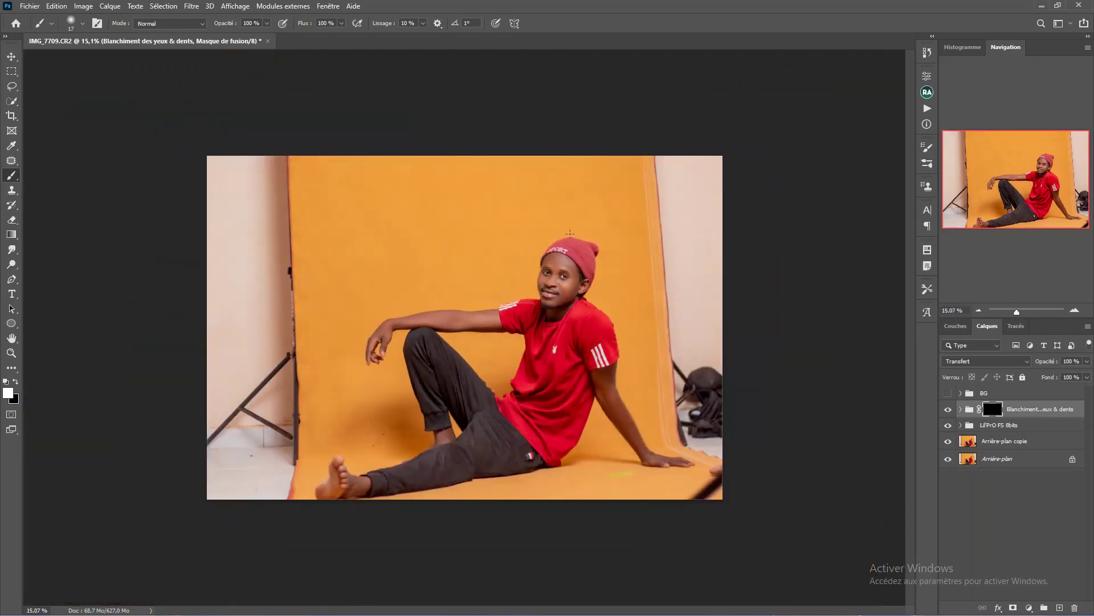
pyautogui.scroll(5, 574, 256)
pyautogui.scroll(-3, 574, 255)
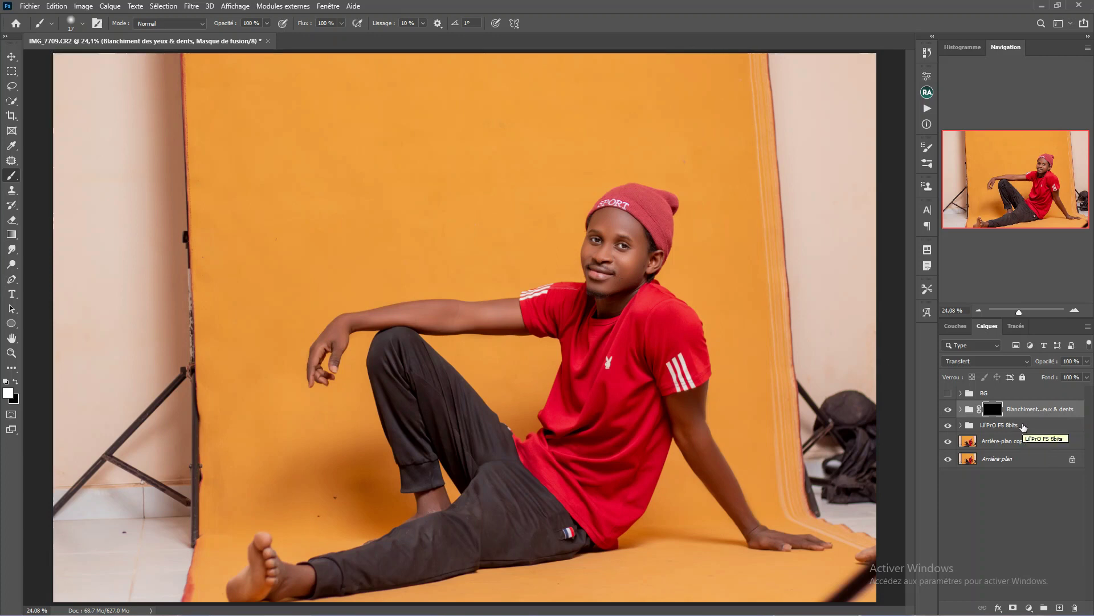
# Step: Stamp the visible image into a new Calque 1 layer and auto-select the seated man
pyautogui.hotkey('ctrl', 'shift', 'alt', 'n')
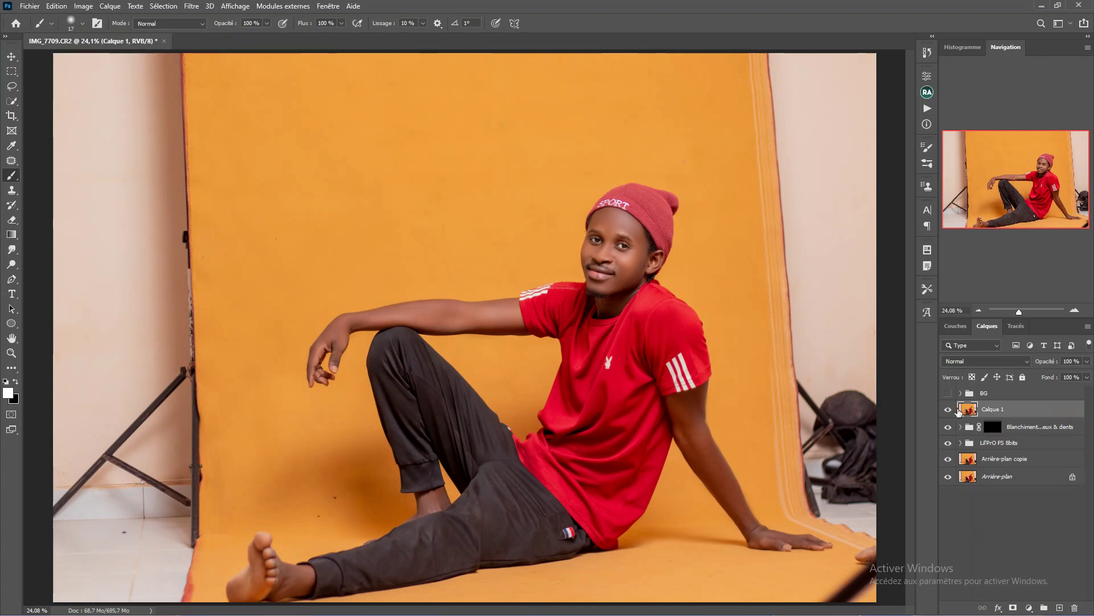
pyautogui.scroll(3, 690, 254)
pyautogui.scroll(2, 655, 248)
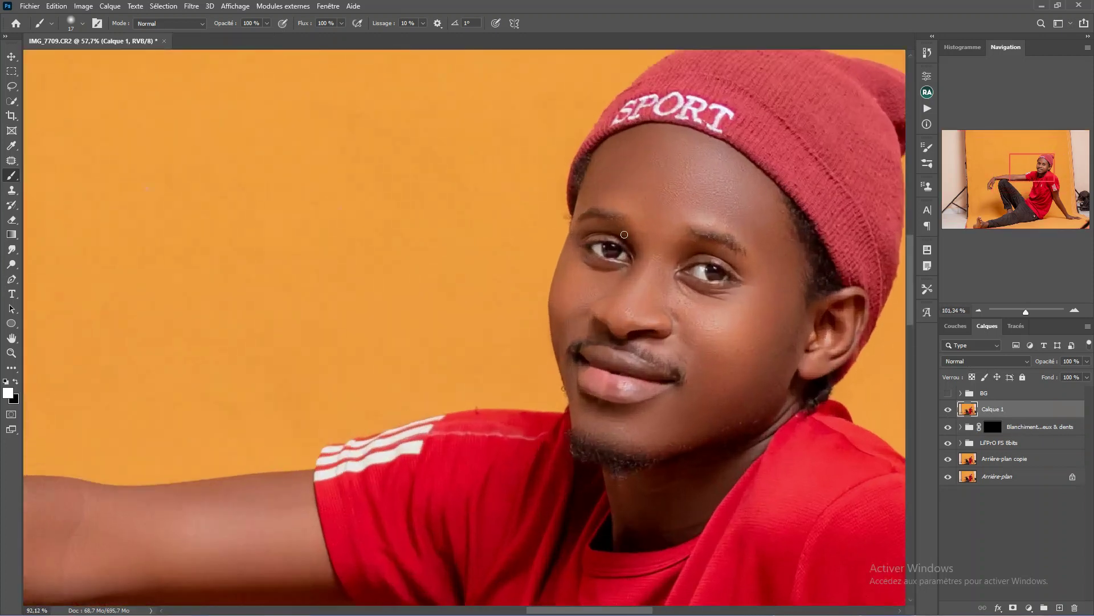
pyautogui.scroll(-3, 627, 240)
pyautogui.scroll(-2, 627, 239)
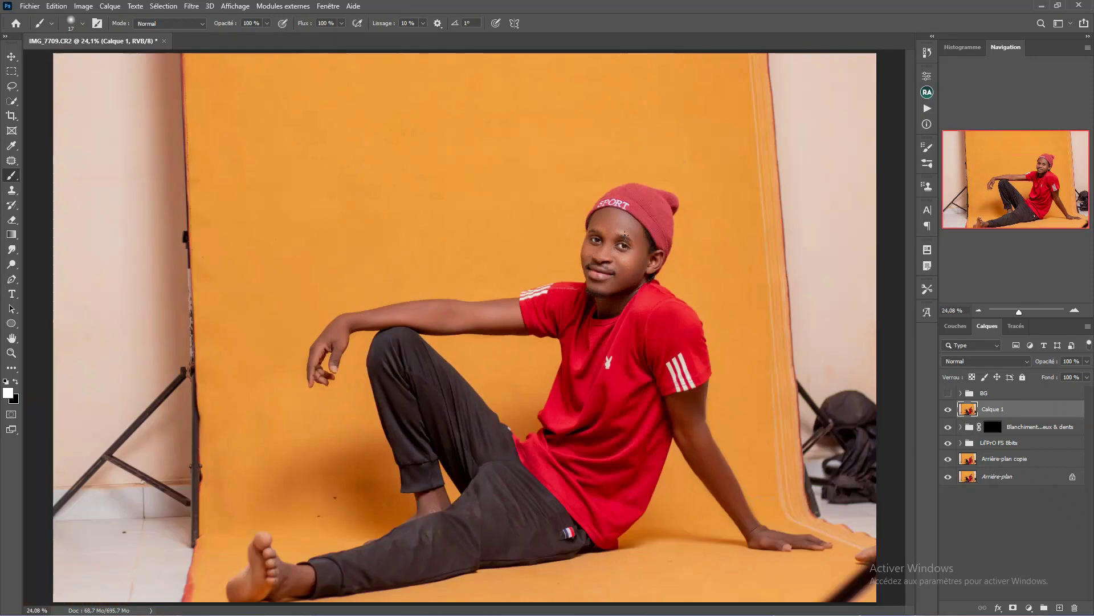
pyautogui.press('w')
pyautogui.click(402, 25)
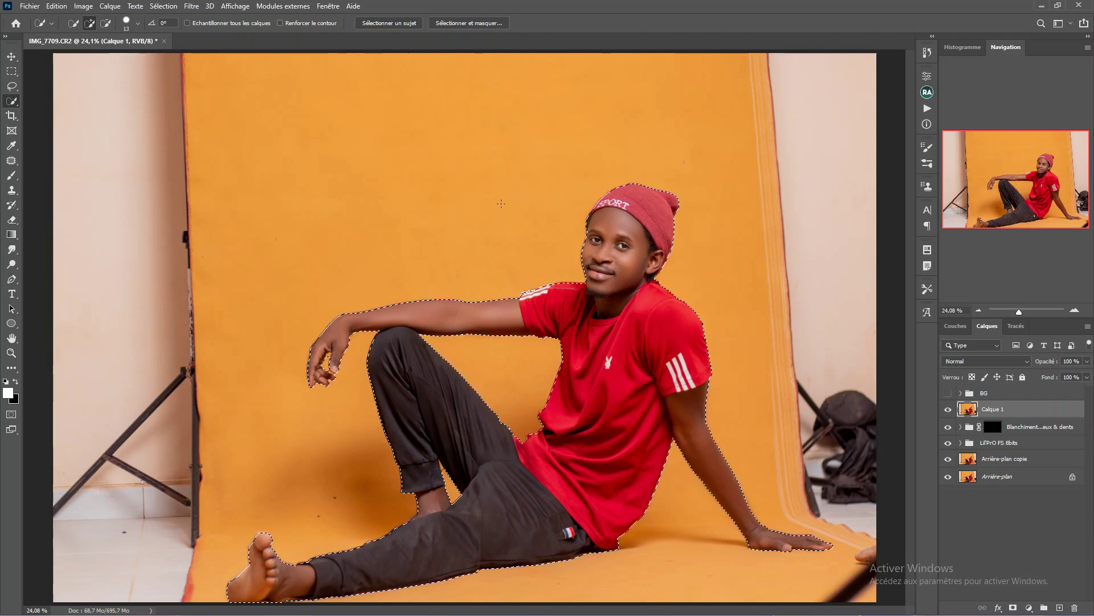
# Step: Extend the man's Quick Selection over his shoulder edge
pyautogui.scroll(4, 661, 199)
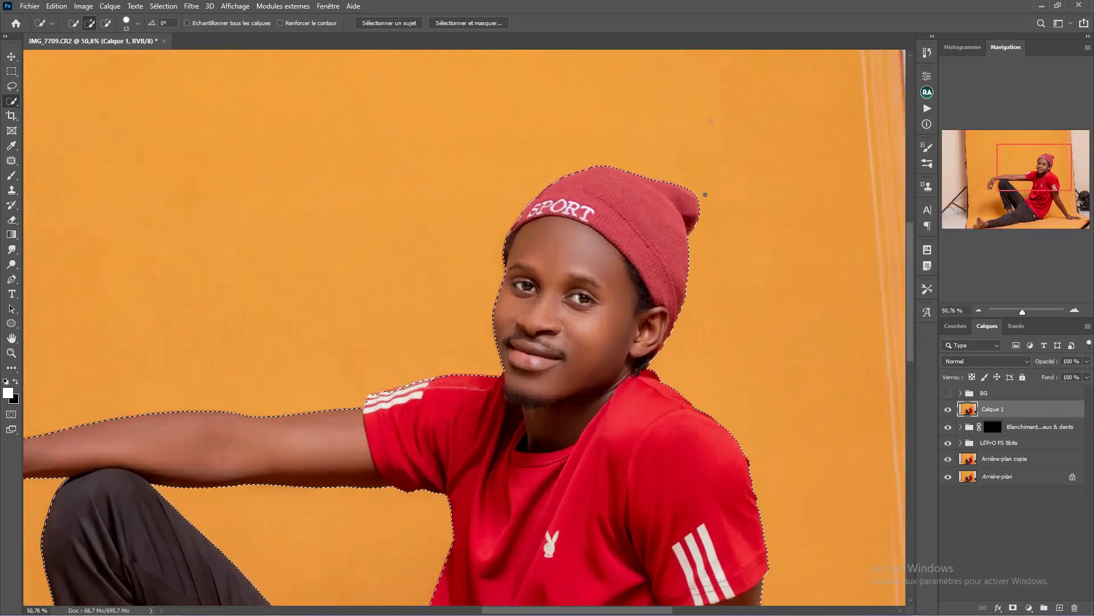
pyautogui.scroll(2, 705, 194)
pyautogui.scroll(-3, 493, 248)
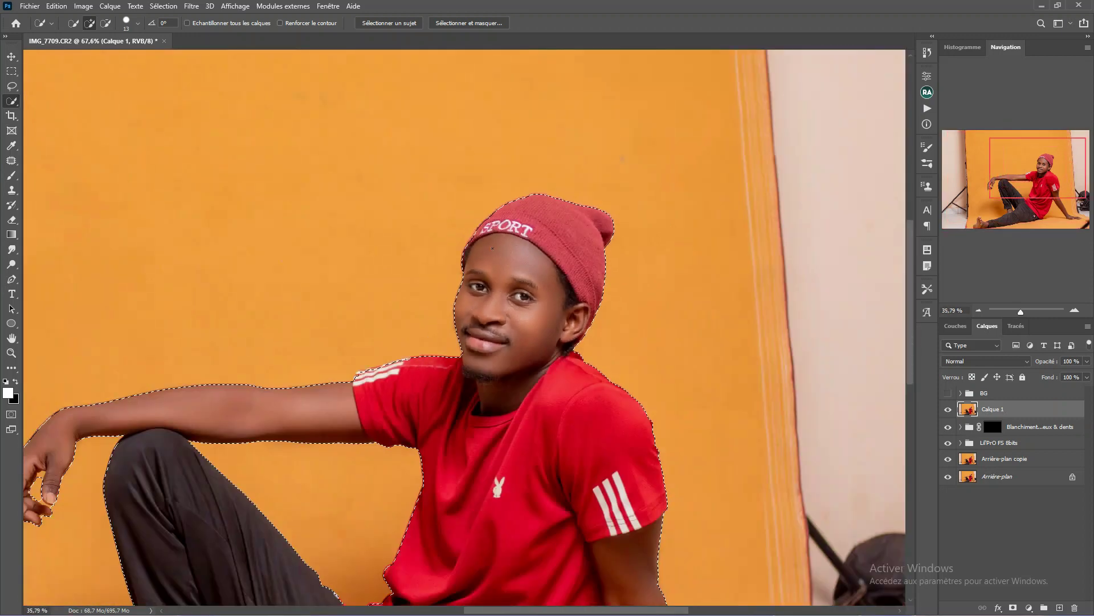
pyautogui.scroll(-2, 494, 248)
pyautogui.scroll(-2, 493, 248)
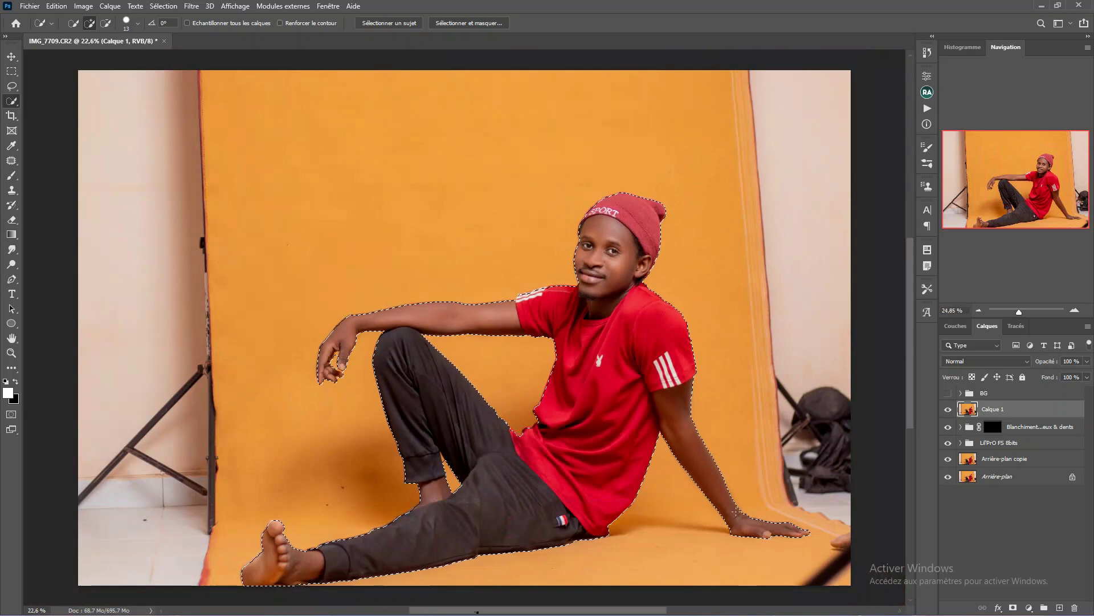
pyautogui.scroll(2, 729, 501)
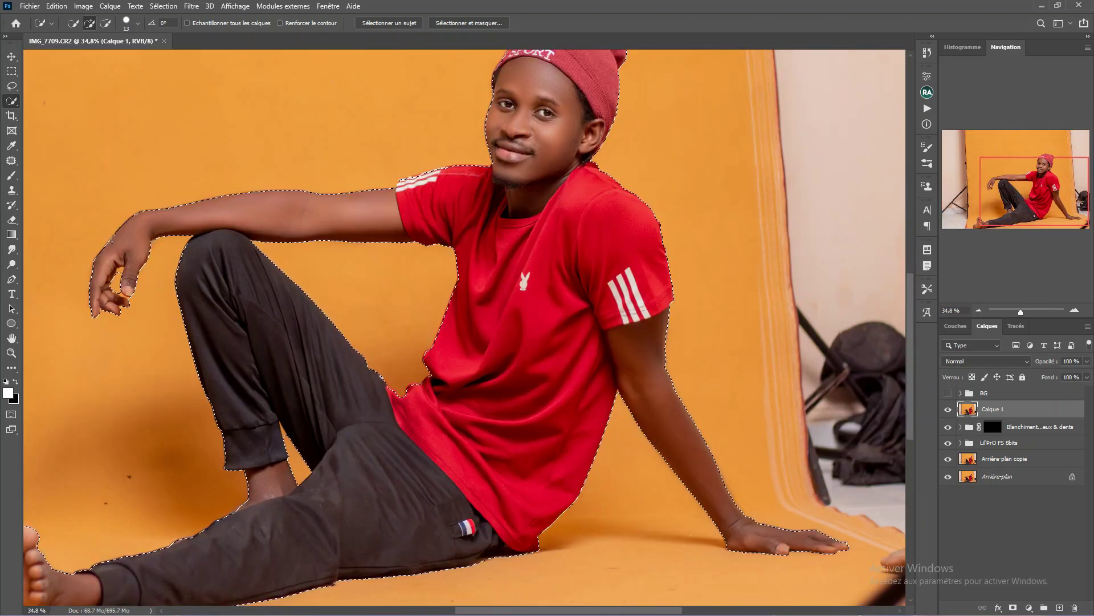
pyautogui.scroll(3, 409, 184)
pyautogui.scroll(2, 409, 184)
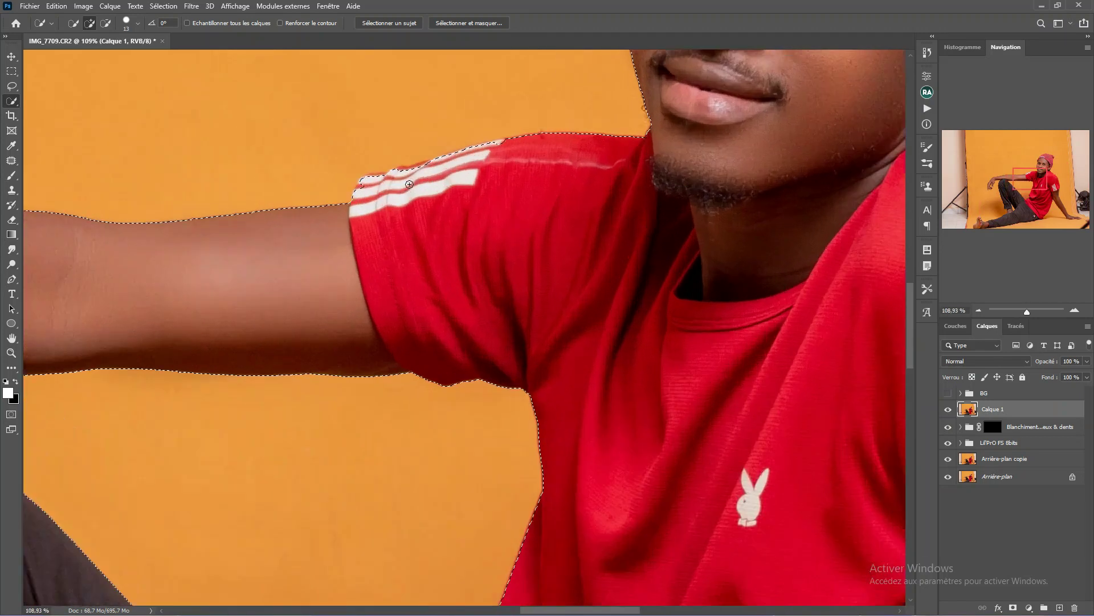
pyautogui.moveTo(495, 140)
pyautogui.mouseDown()
pyautogui.moveTo(386, 174)
pyautogui.moveTo(355, 201)
pyautogui.mouseUp()
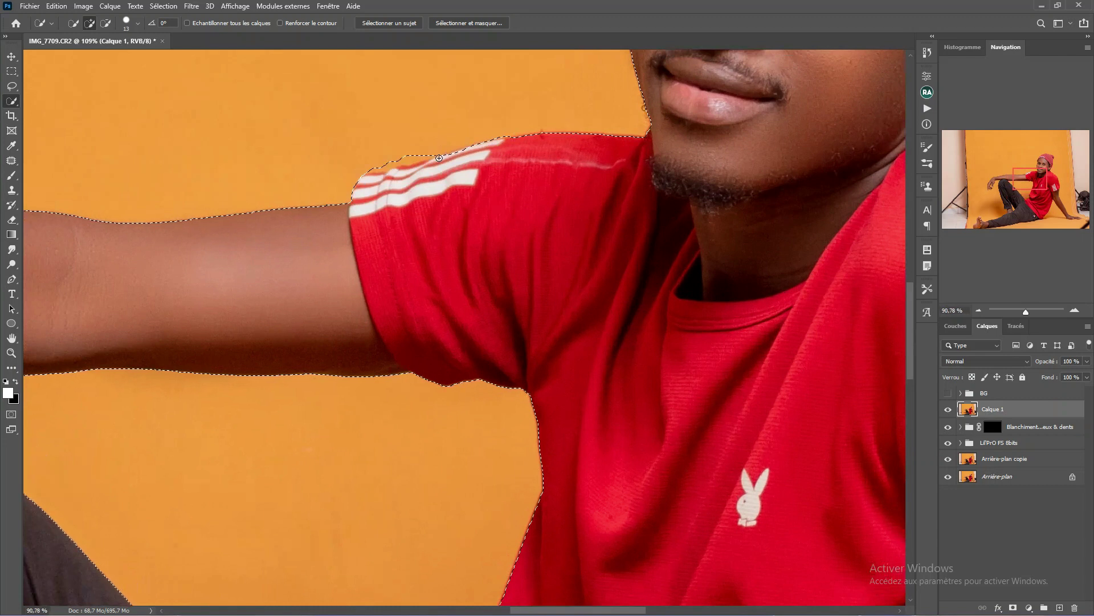
# Step: Trim the selection edge above the shoulder stripes while checking the head and torso
pyautogui.scroll(-5, 438, 156)
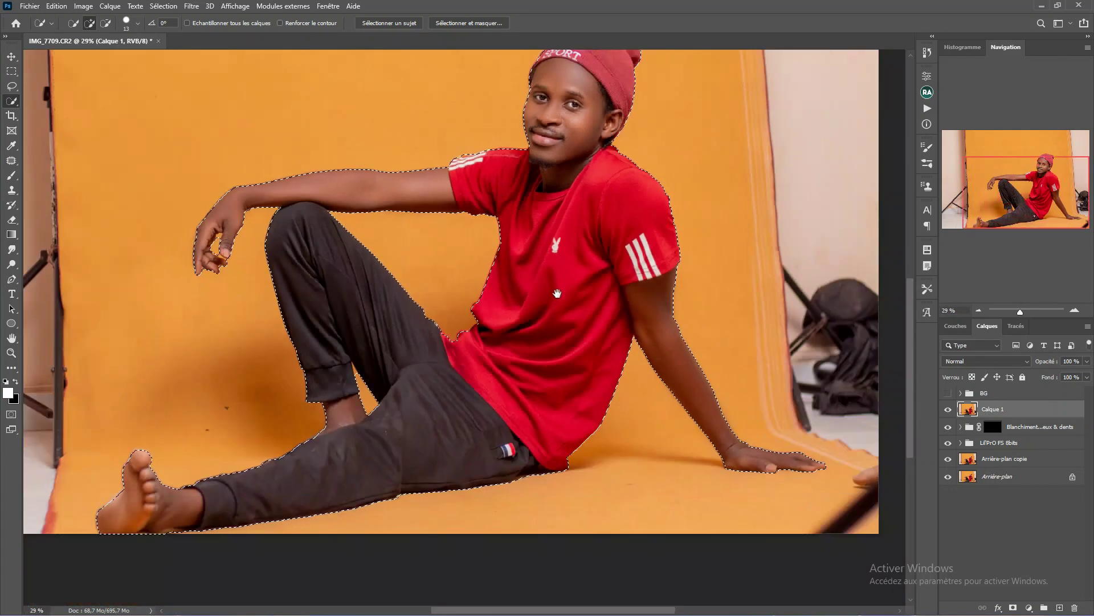
pyautogui.scroll(-1, 542, 240)
pyautogui.scroll(-1, 553, 244)
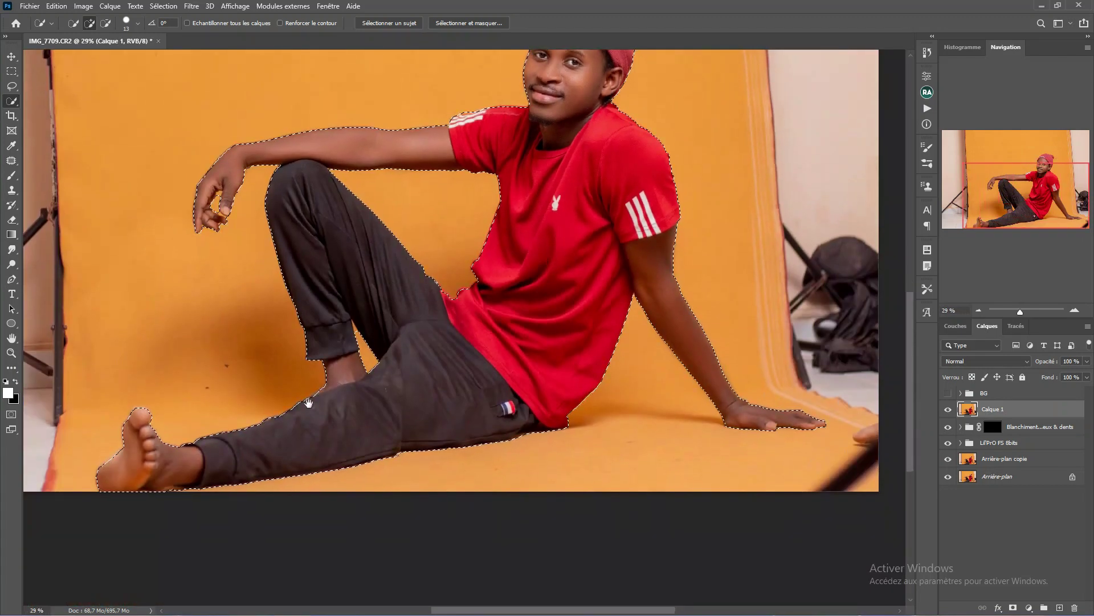
pyautogui.moveTo(420, 237); pyautogui.dragTo(386, 386)
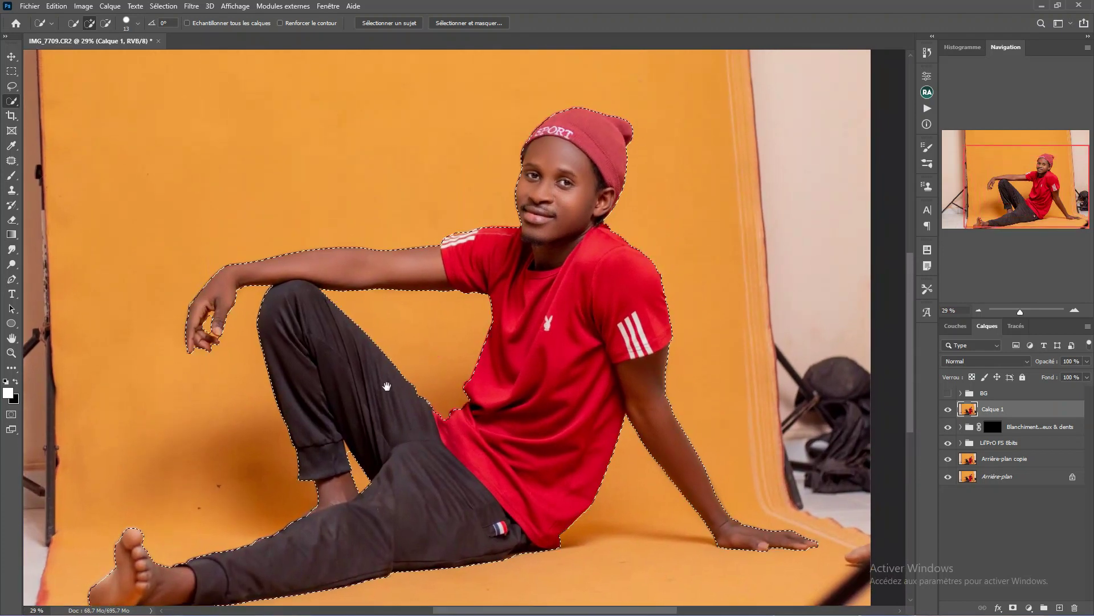
pyautogui.scroll(2, 327, 495)
pyautogui.scroll(3, 325, 496)
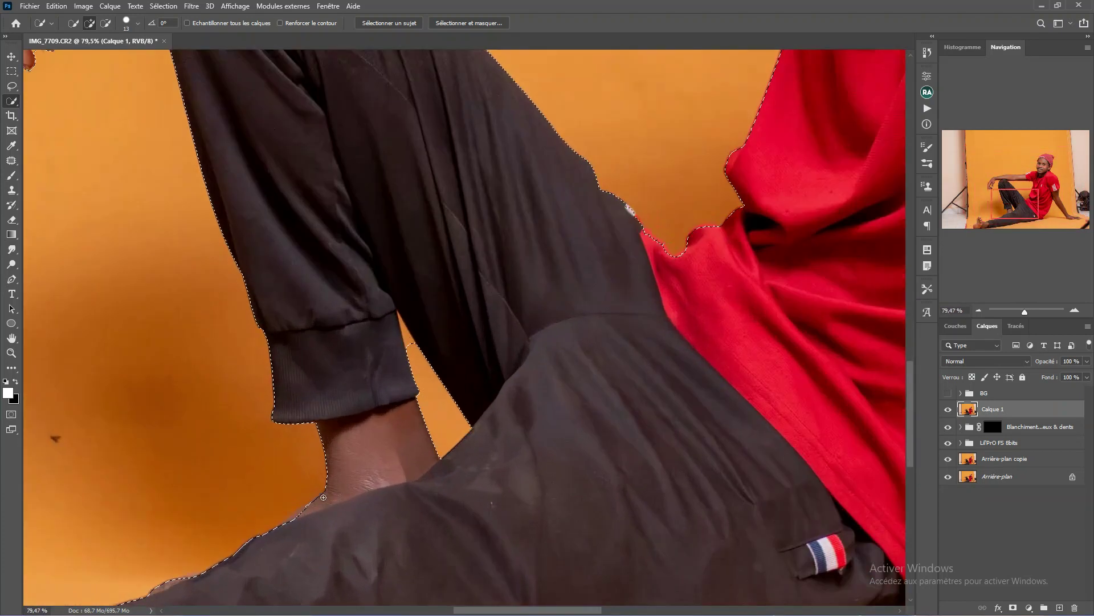
pyautogui.scroll(-3, 325, 438)
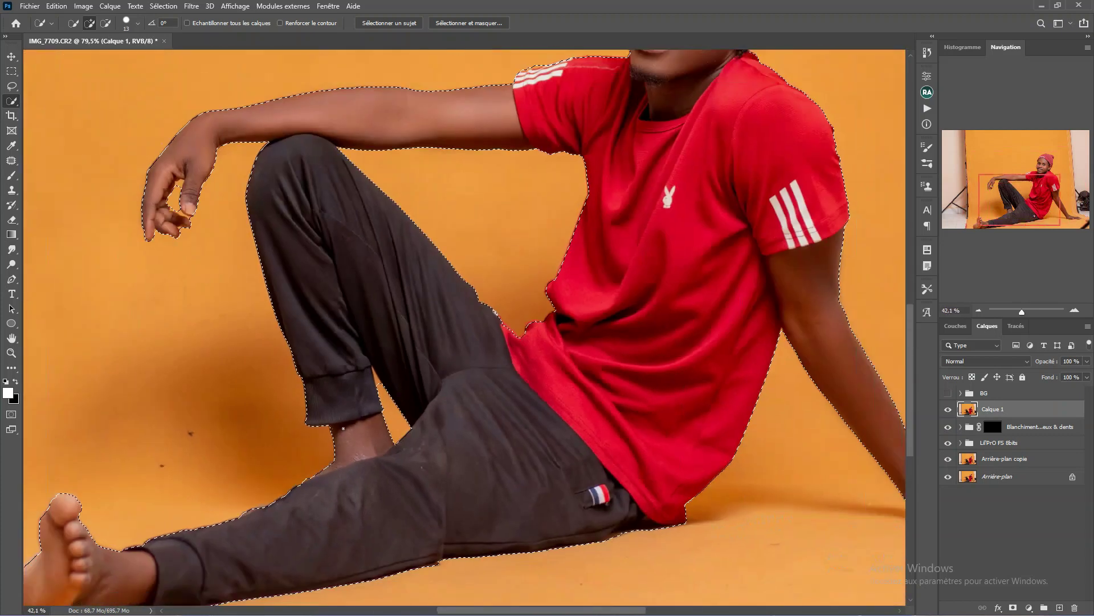
pyautogui.scroll(3, 325, 437)
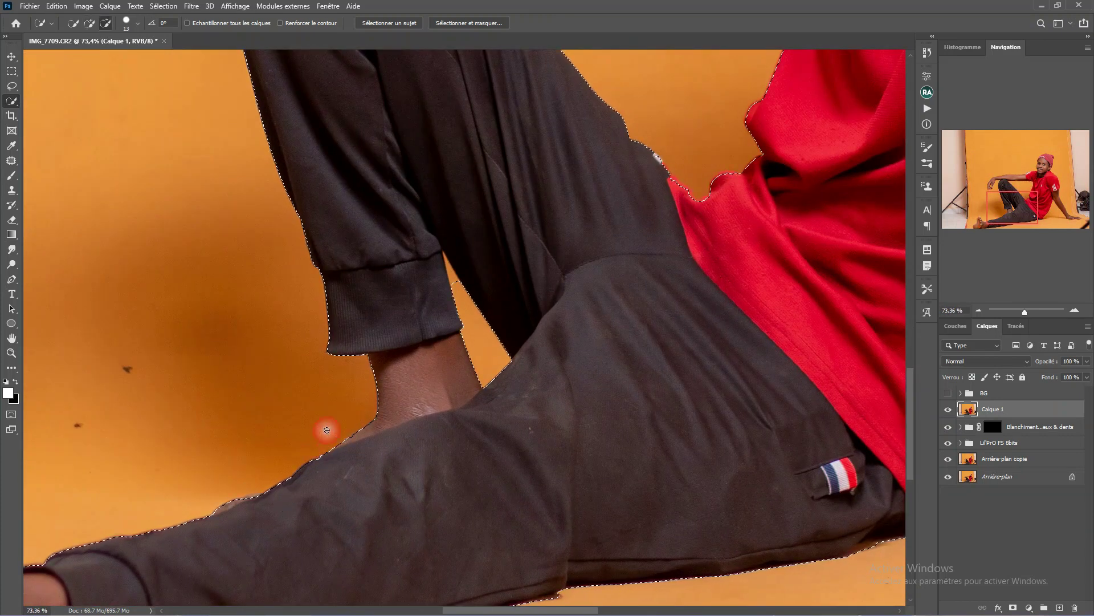
pyautogui.scroll(-4, 324, 439)
pyautogui.moveTo(489, 215); pyautogui.dragTo(400, 428)
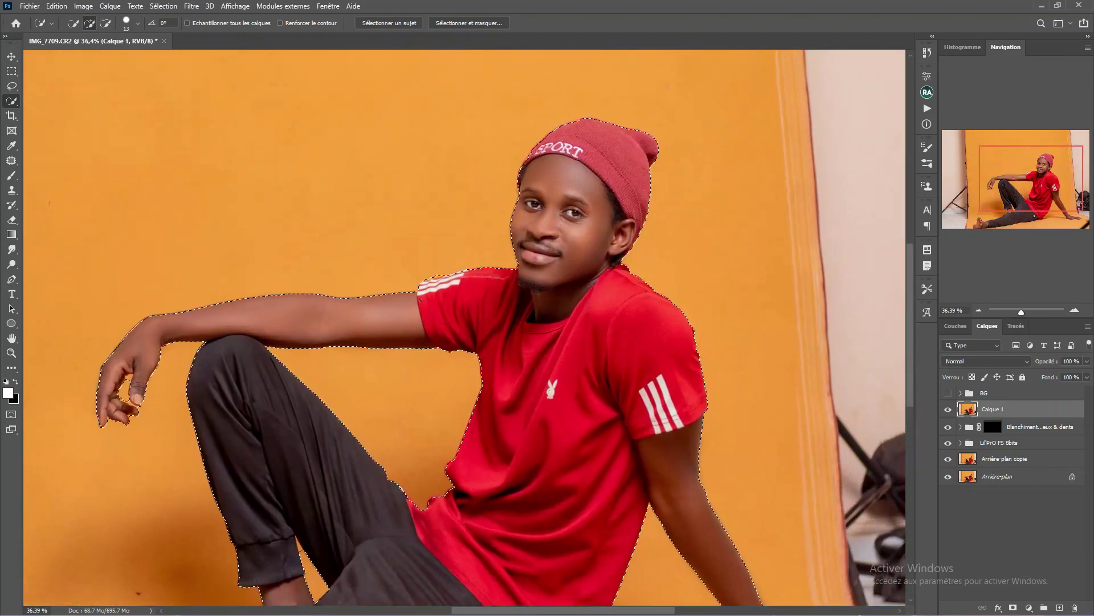
pyautogui.scroll(4, 419, 268)
pyautogui.scroll(4, 416, 256)
pyautogui.moveTo(422, 255)
pyautogui.mouseDown()
pyautogui.moveTo(403, 251)
pyautogui.moveTo(507, 228)
pyautogui.mouseUp()
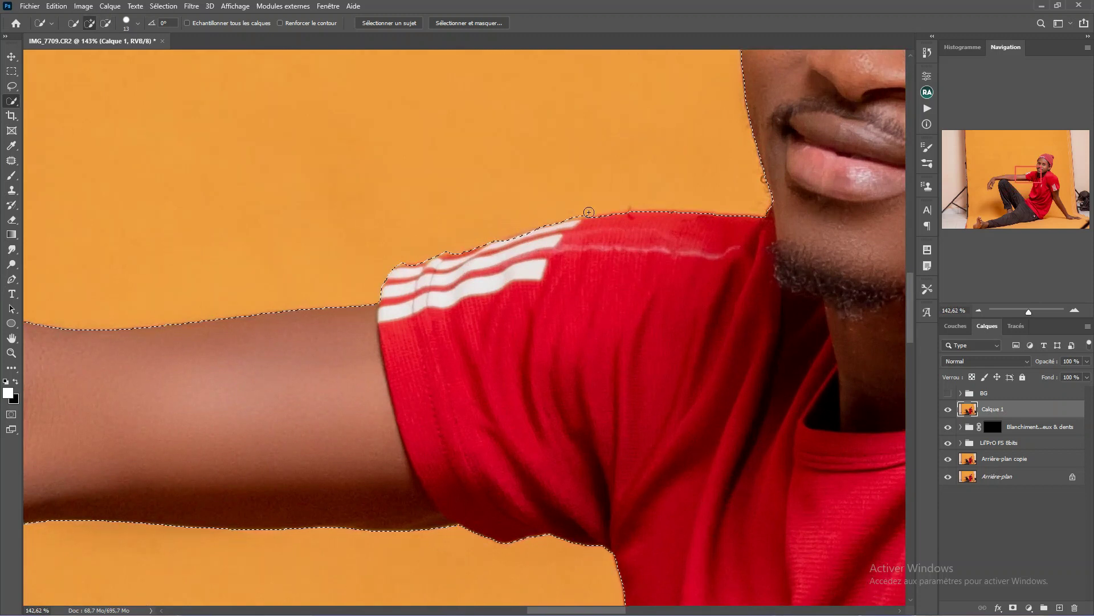
# Step: Zoom out to view the whole photo with the refined selection
pyautogui.scroll(-5, 558, 228)
pyautogui.scroll(-2, 558, 228)
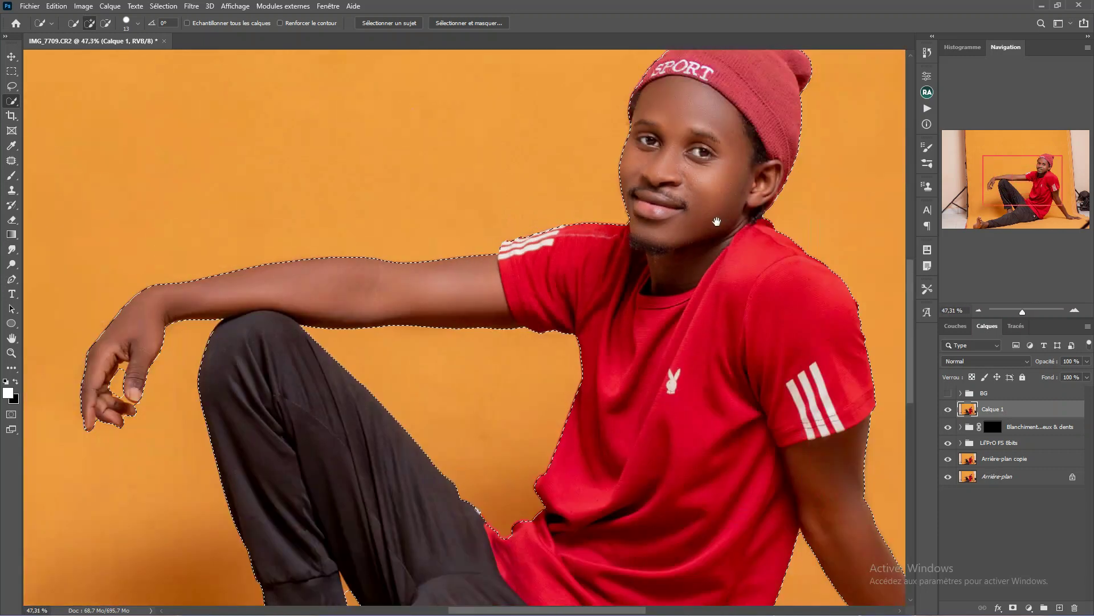
pyautogui.scroll(-1, 656, 233)
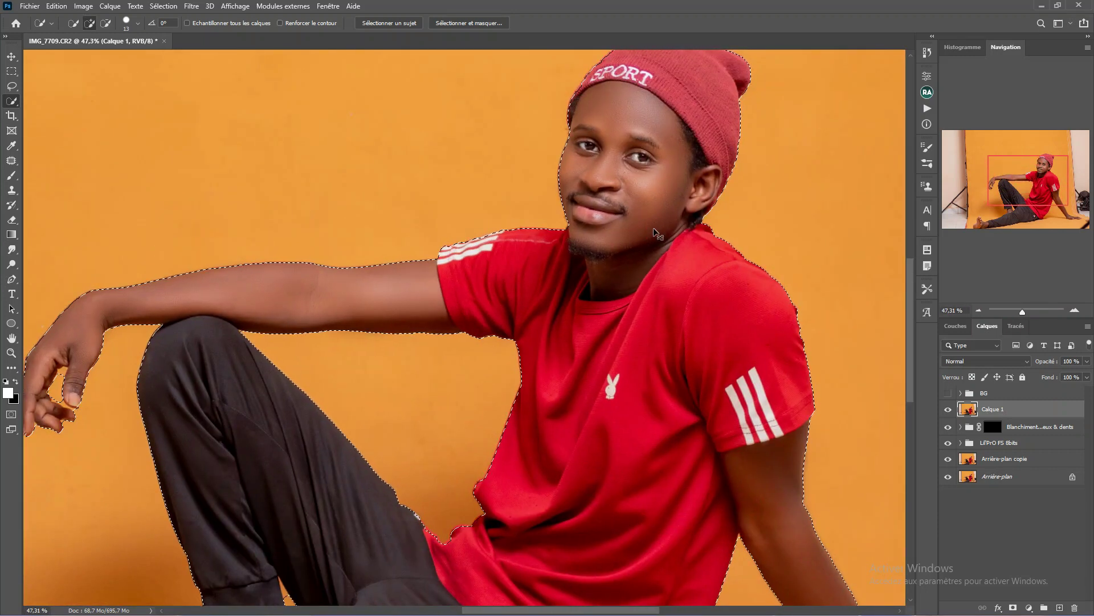
pyautogui.scroll(-1, 656, 234)
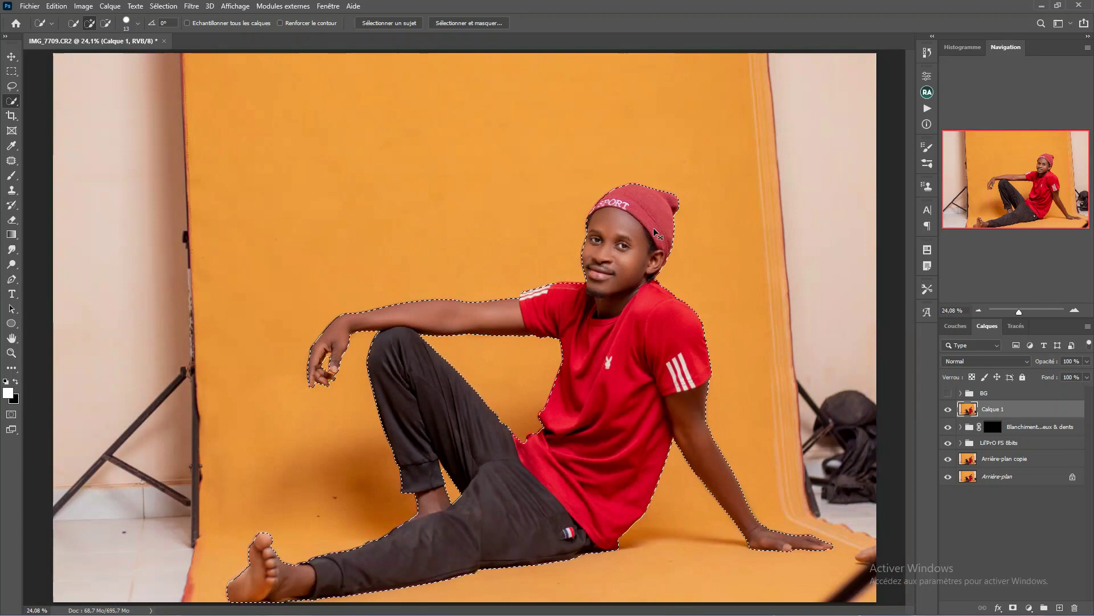
# Step: Feather the man's selection by 1 pixel and copy him onto a new Calque 2 layer
pyautogui.hotkey('shift', 'F6')
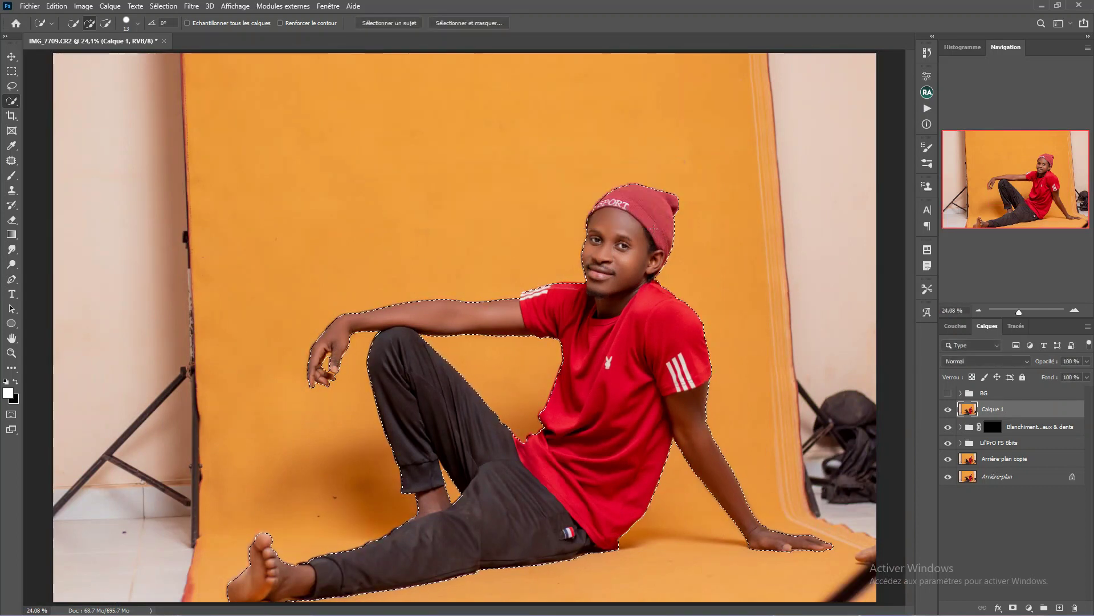
pyautogui.press('Return')
pyautogui.hotkey('ctrl', 'j')
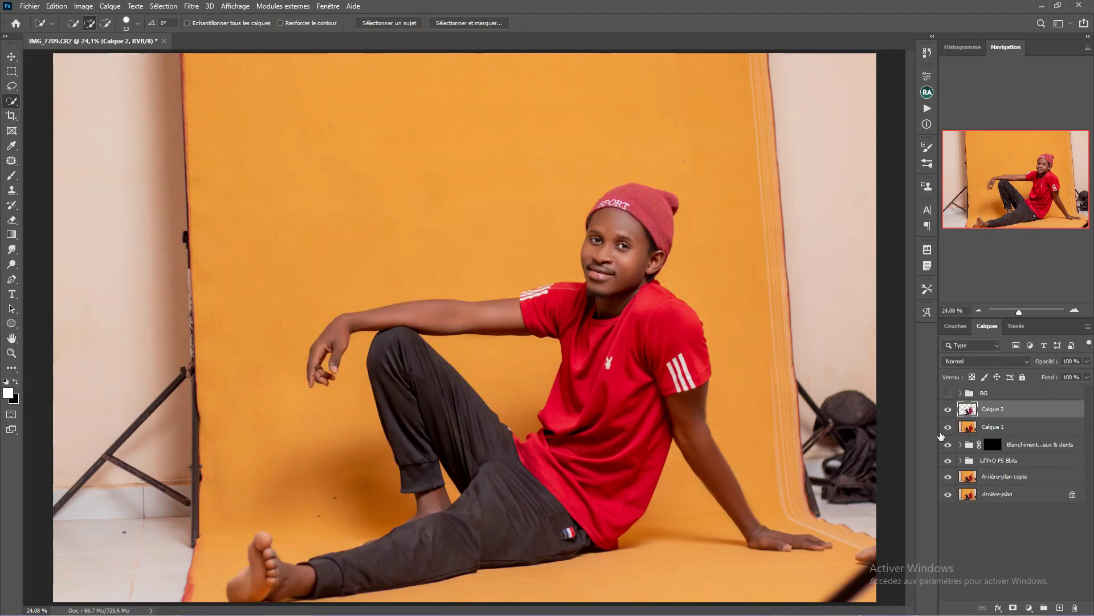
# Step: Check the cutout by toggling layer visibility, then show the teal-and-pink BG group
pyautogui.click(948, 426)
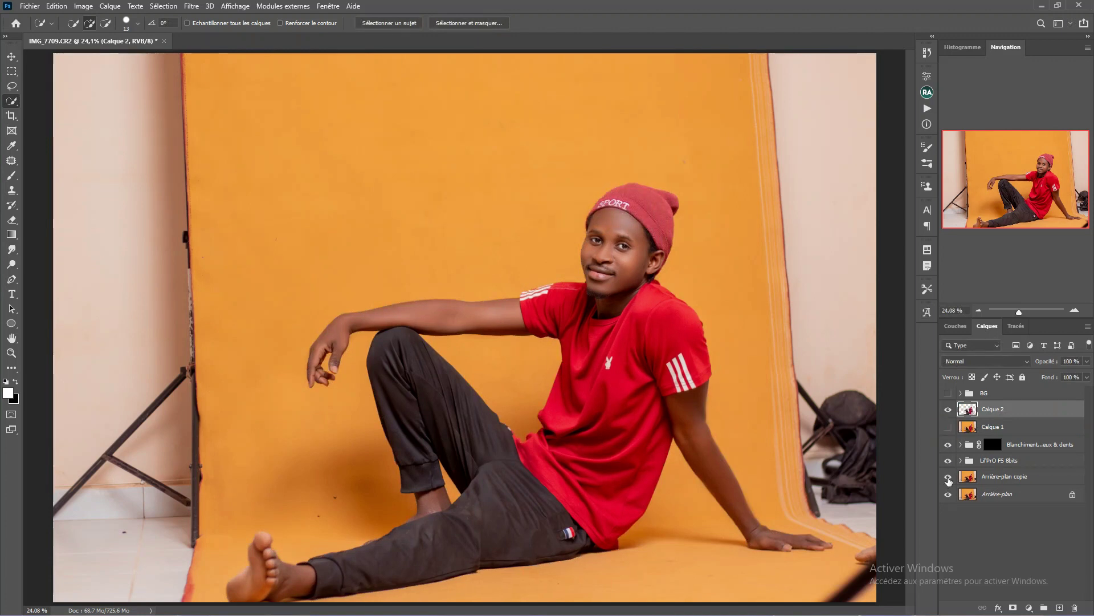
pyautogui.click(948, 494)
pyautogui.click(949, 428)
pyautogui.click(990, 394)
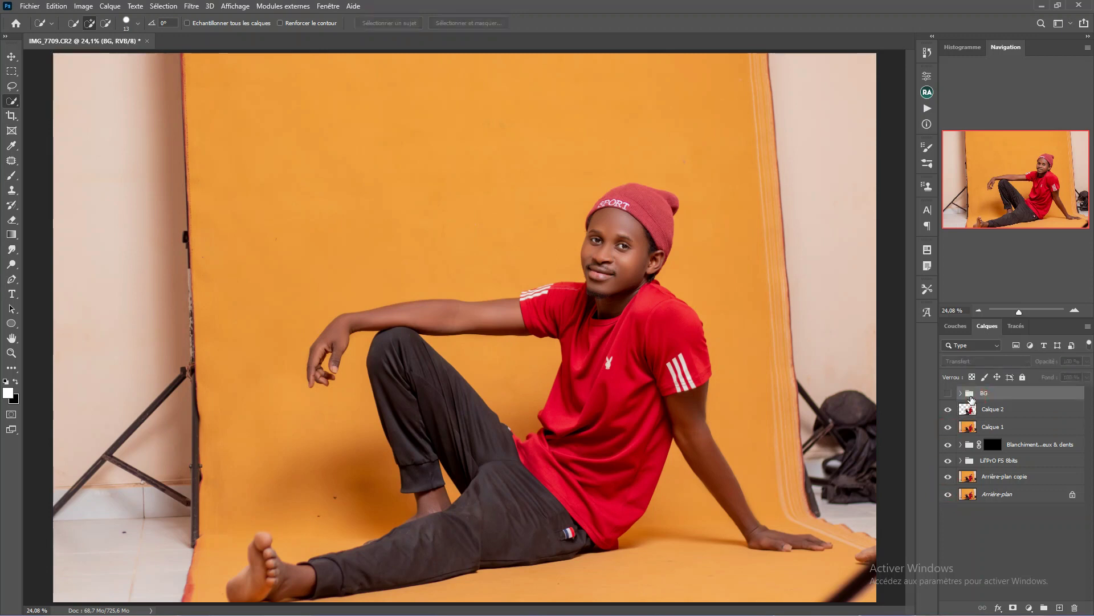
pyautogui.click(949, 393)
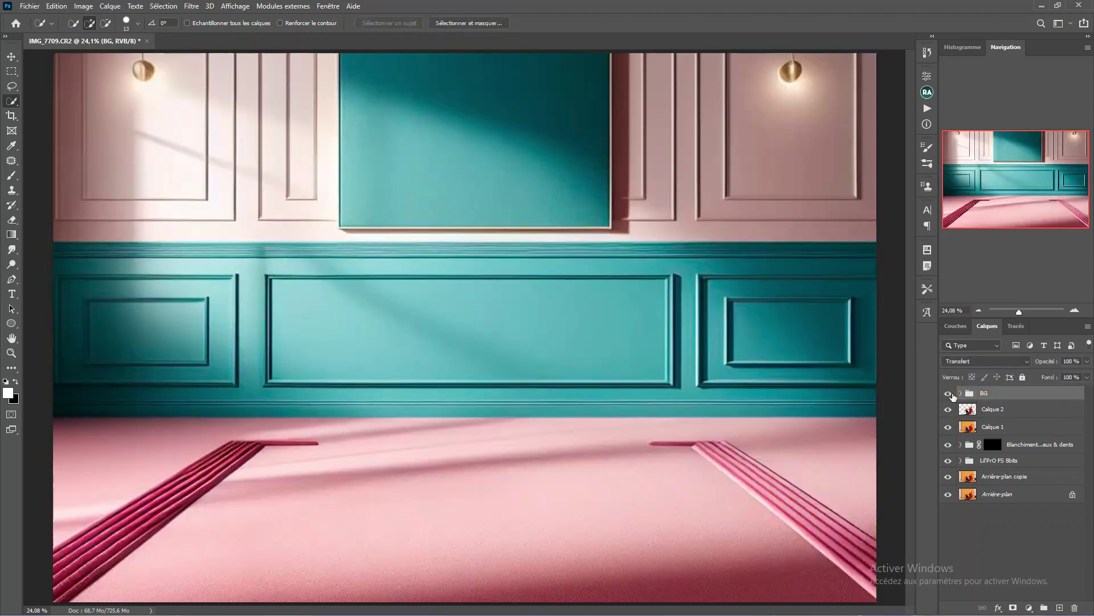
# Step: Move the BG group beneath Calque 2 and stack EFFET TEXTURE above the room image
pyautogui.click(961, 393)
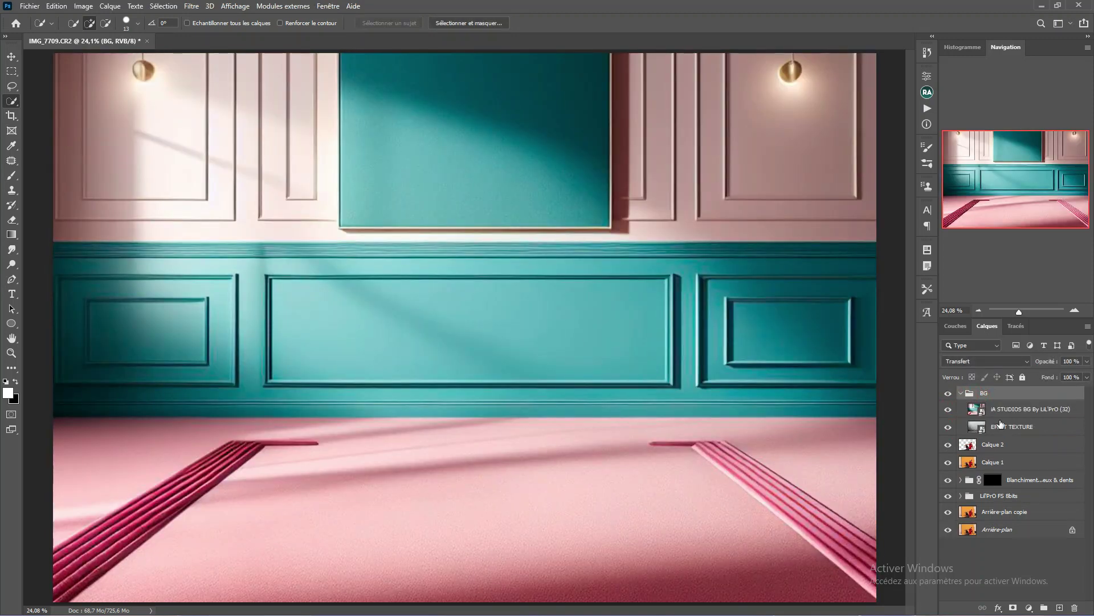
pyautogui.click(1000, 411)
pyautogui.moveTo(1000, 399); pyautogui.dragTo(1001, 450)
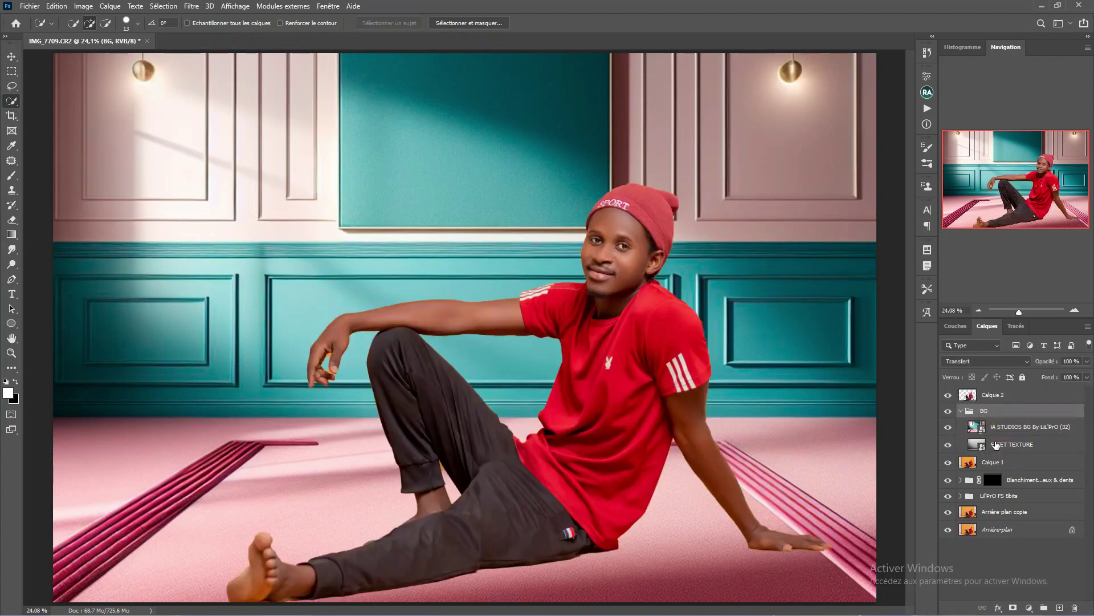
pyautogui.scroll(-3, 503, 335)
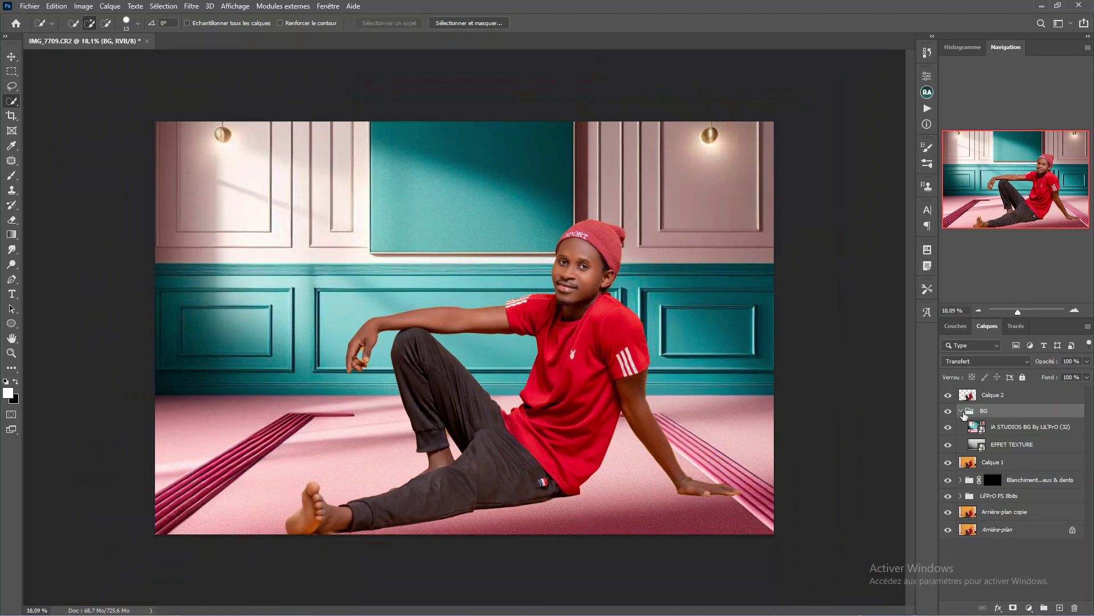
pyautogui.moveTo(999, 449); pyautogui.dragTo(1003, 427)
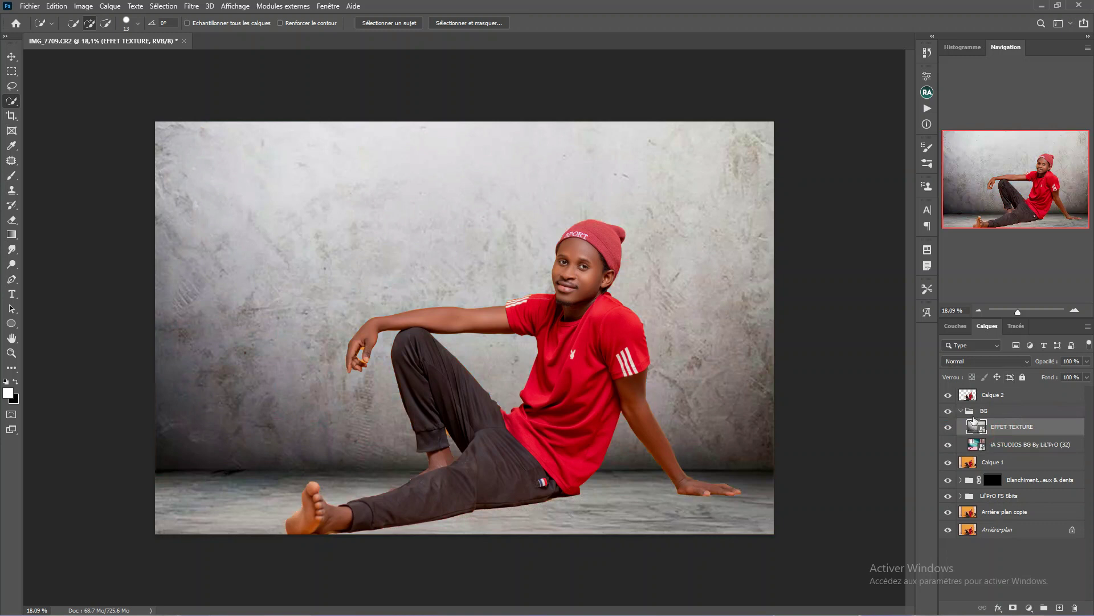
# Step: Keep EFFET TEXTURE's blend mode at Normal and hide that layer
pyautogui.click(979, 361)
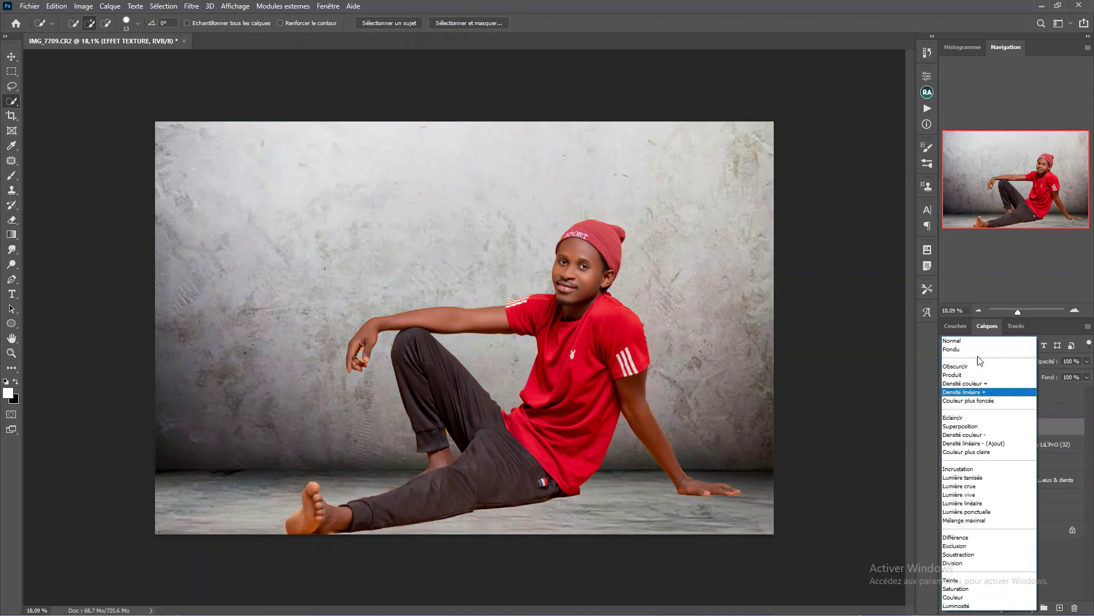
pyautogui.click(978, 341)
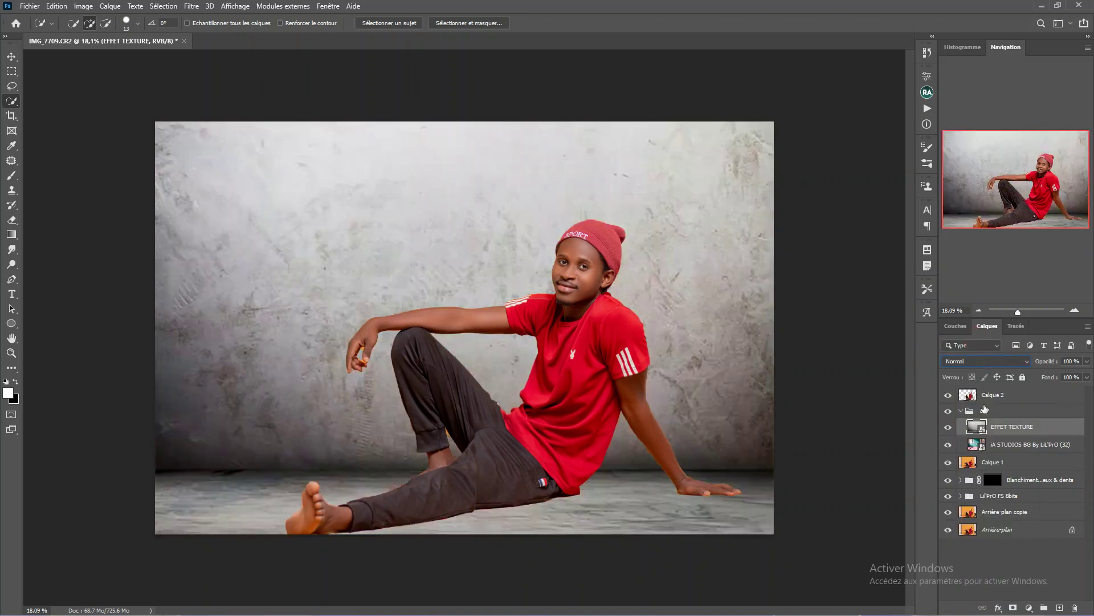
pyautogui.click(991, 412)
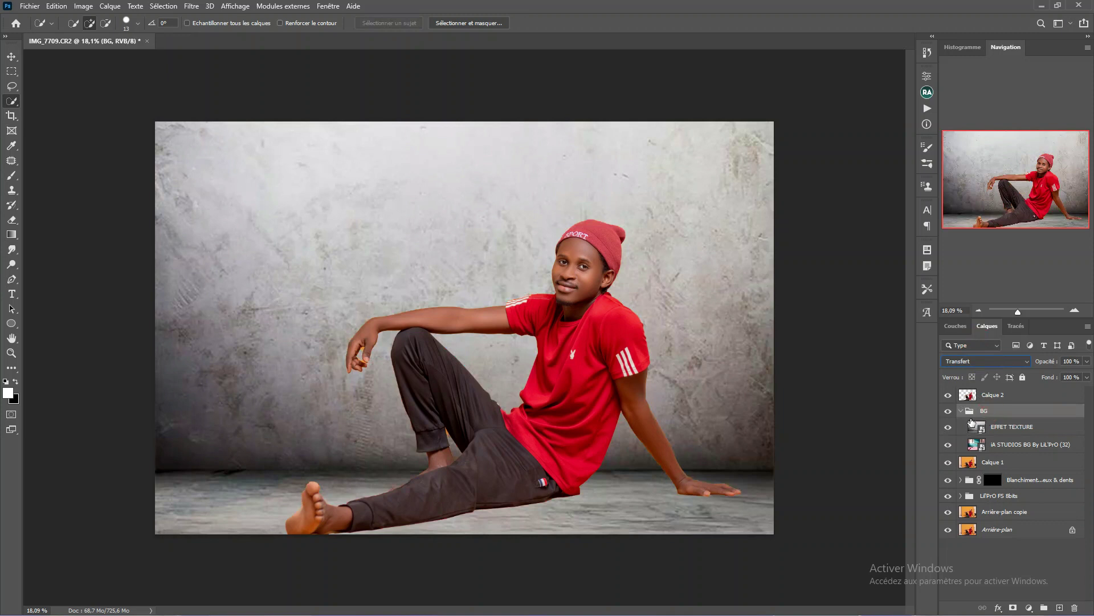
pyautogui.click(976, 432)
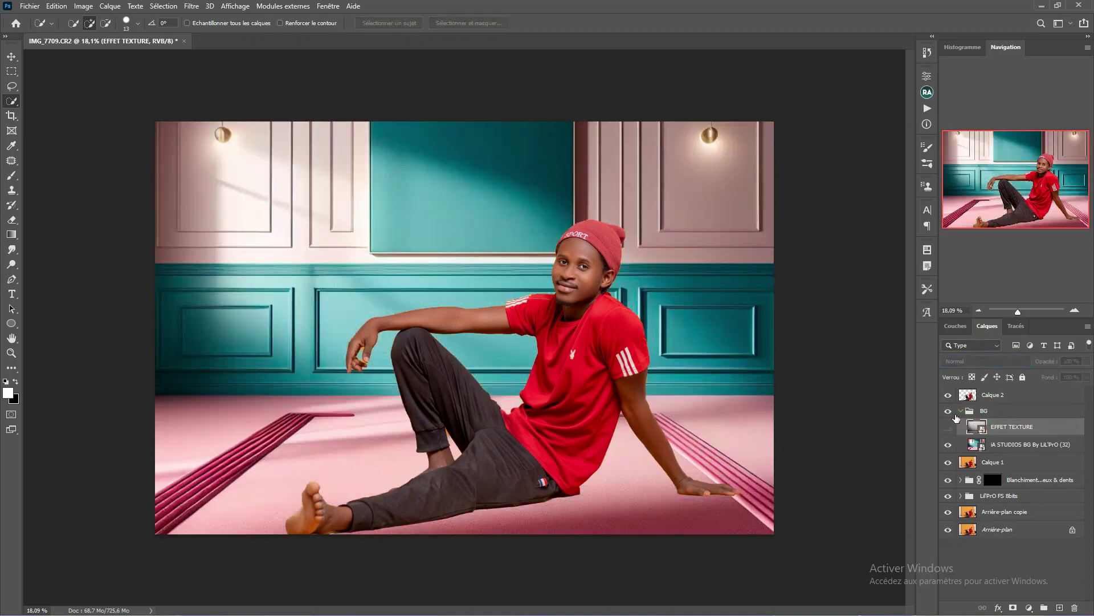
# Step: Select Calque 2 and zoom in on the man's hand
pyautogui.click(993, 395)
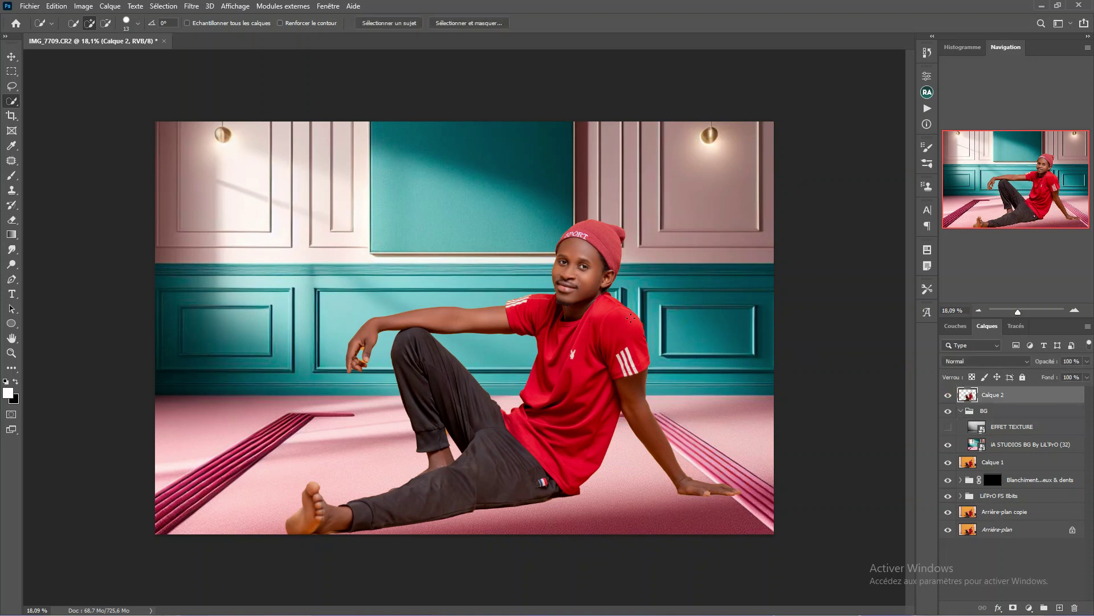
pyautogui.scroll(2, 454, 277)
pyautogui.scroll(1, 454, 277)
pyautogui.scroll(2, 454, 277)
pyautogui.scroll(3, 433, 282)
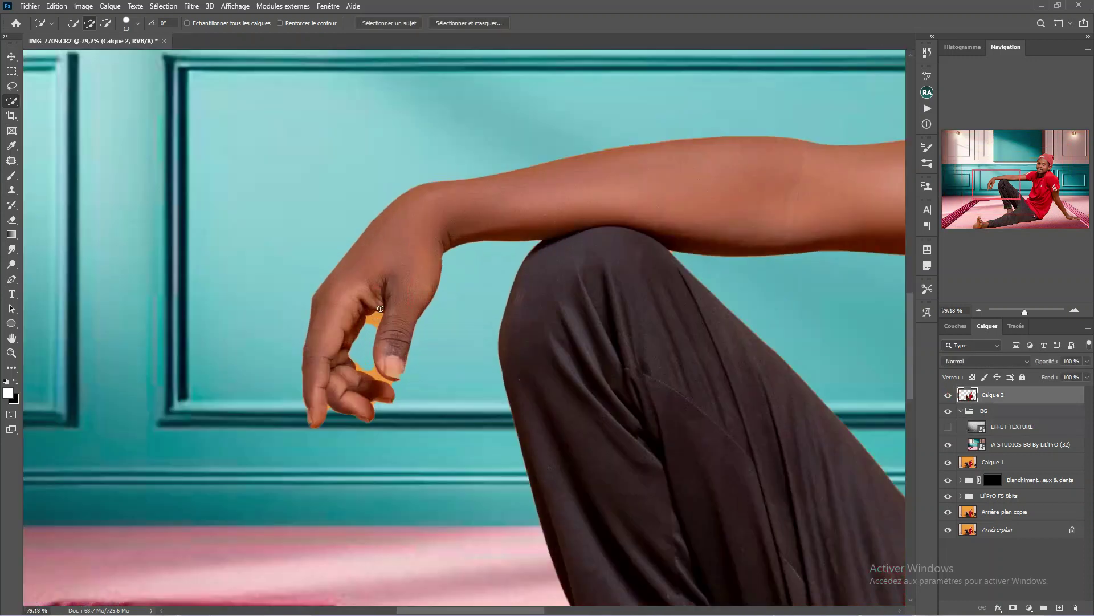
pyautogui.scroll(3, 413, 277)
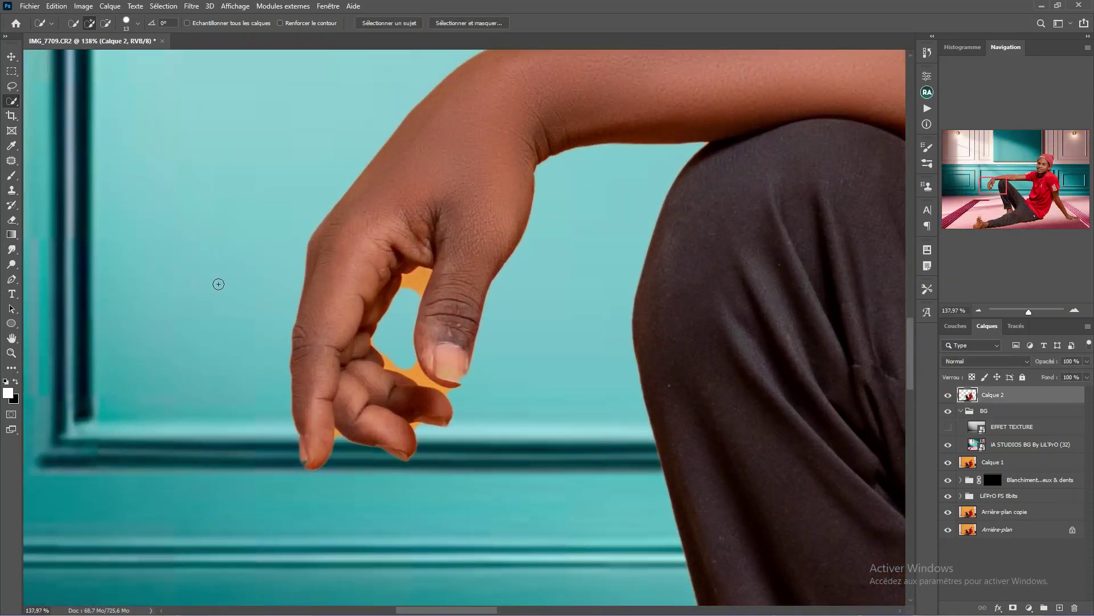
pyautogui.scroll(1, 217, 283)
# Step: With the Pen tool, start a path along the orange gap beside the thumb
pyautogui.press('p')
pyautogui.click(428, 302)
pyautogui.moveTo(437, 270)
pyautogui.mouseDown()
pyautogui.moveTo(434, 258)
pyautogui.moveTo(480, 237)
pyautogui.mouseUp()
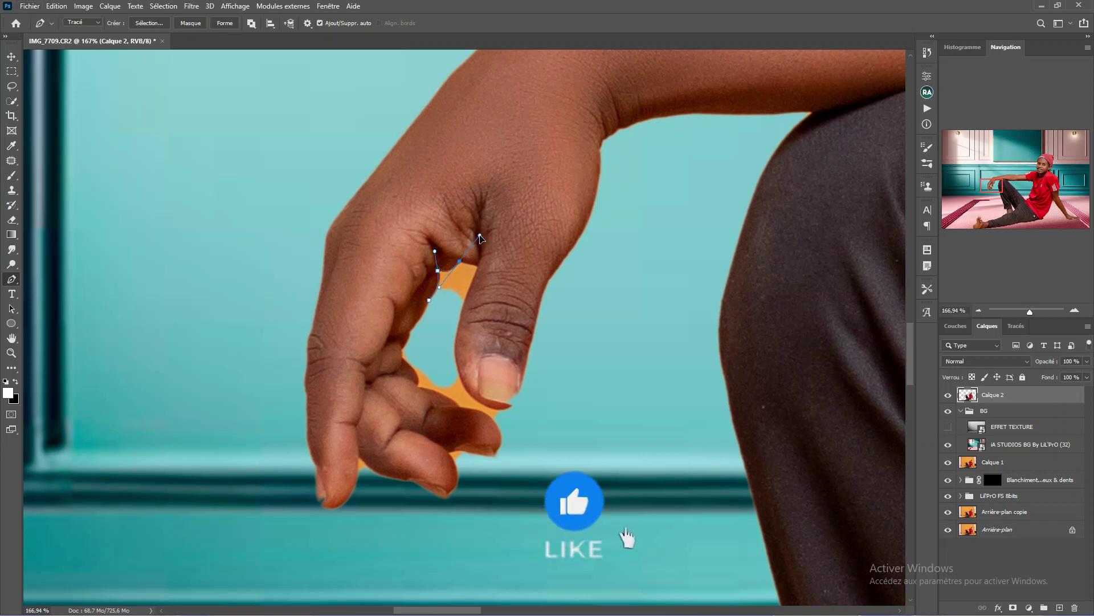
pyautogui.click(480, 267)
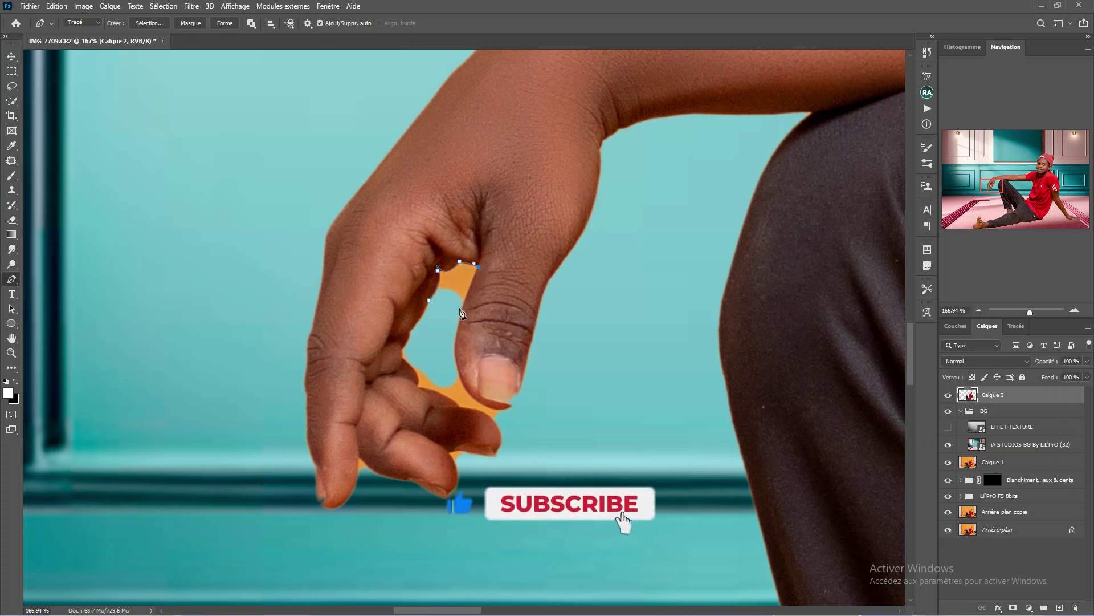
pyautogui.click(460, 311)
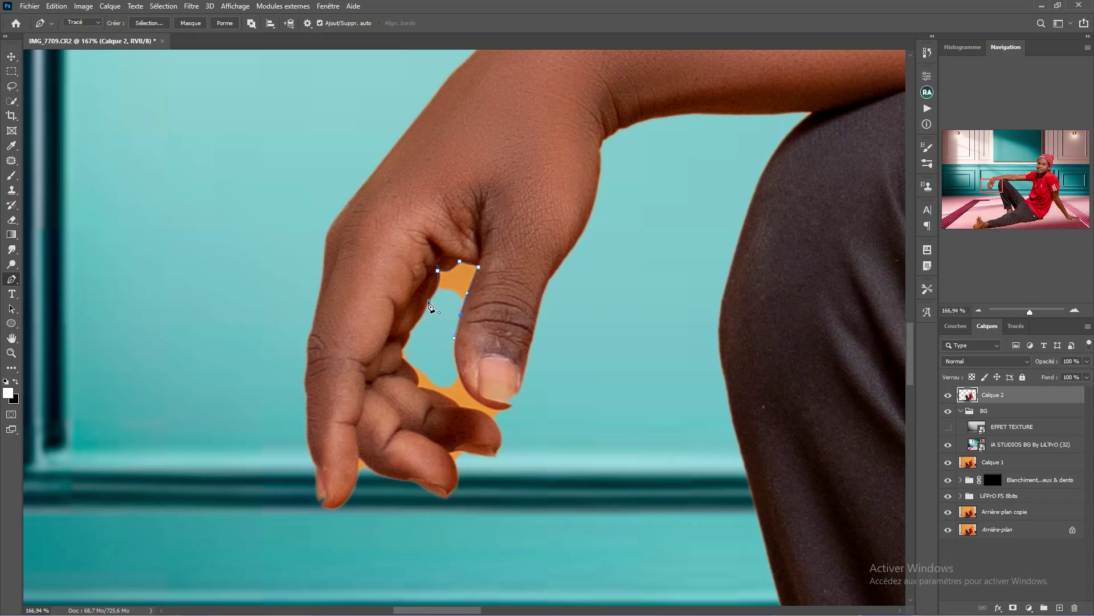
# Step: Trace a closed curved path around the upper orange gap between the fingers
pyautogui.scroll(3, 429, 298)
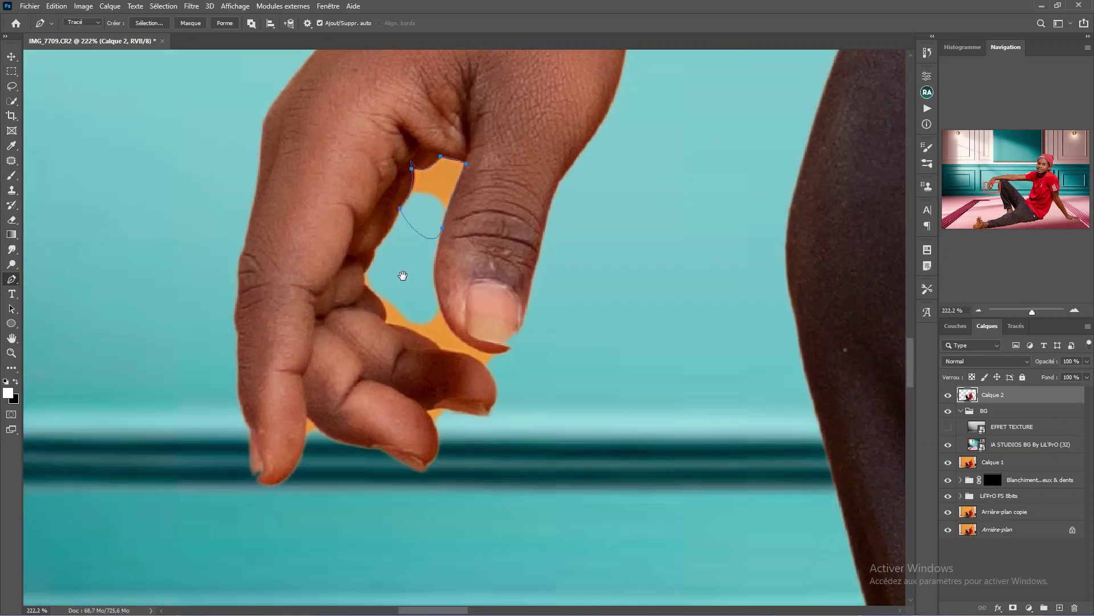
pyautogui.click(368, 267)
pyautogui.moveTo(365, 287); pyautogui.dragTo(390, 346)
pyautogui.keyDown('alt'); pyautogui.click(387, 324); pyautogui.keyUp('alt')
pyautogui.click(385, 326)
pyautogui.moveTo(445, 357); pyautogui.dragTo(450, 376)
pyautogui.keyDown('alt'); pyautogui.click(440, 352); pyautogui.keyUp('alt')
pyautogui.moveTo(503, 391); pyautogui.dragTo(510, 360)
pyautogui.moveTo(446, 321); pyautogui.dragTo(430, 294)
pyautogui.click(432, 266)
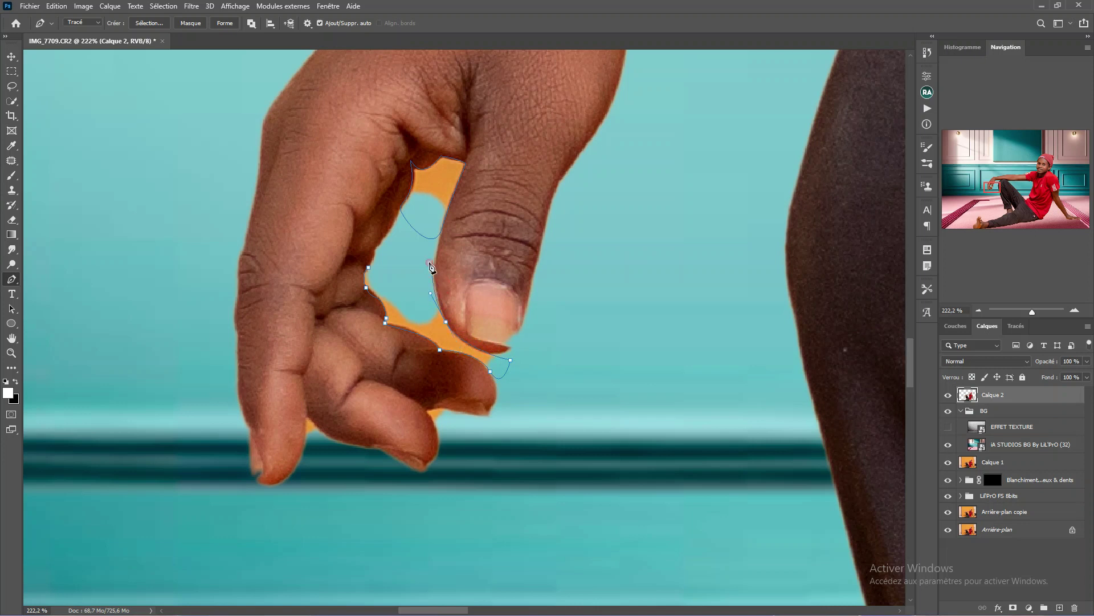
pyautogui.click(369, 268)
# Step: Outline the lower orange gap along the finger edges
pyautogui.scroll(3, 365, 308)
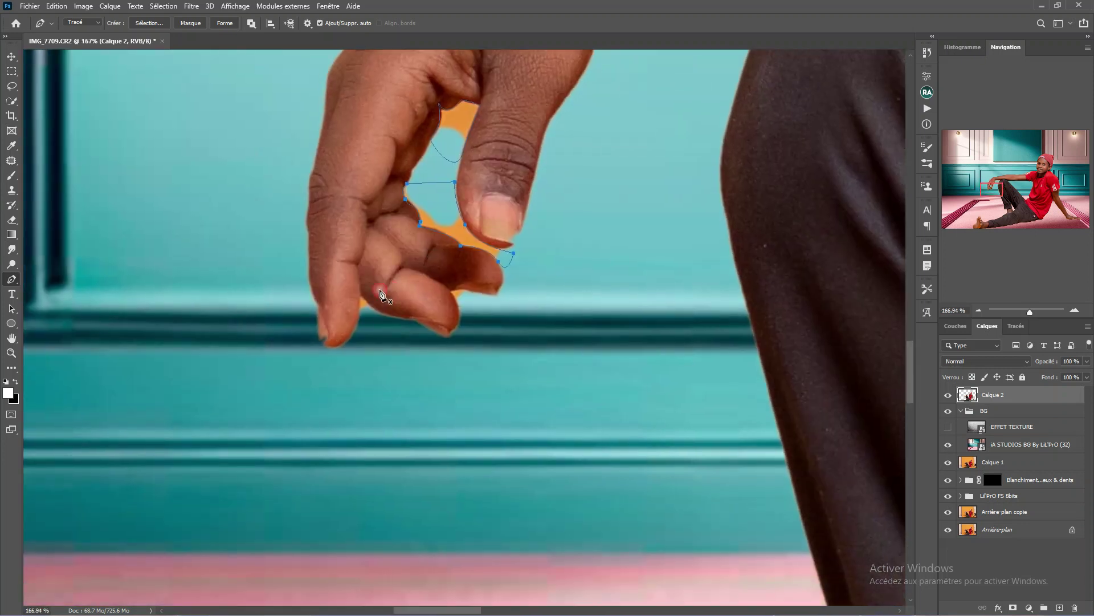
pyautogui.click(348, 330)
pyautogui.click(351, 296)
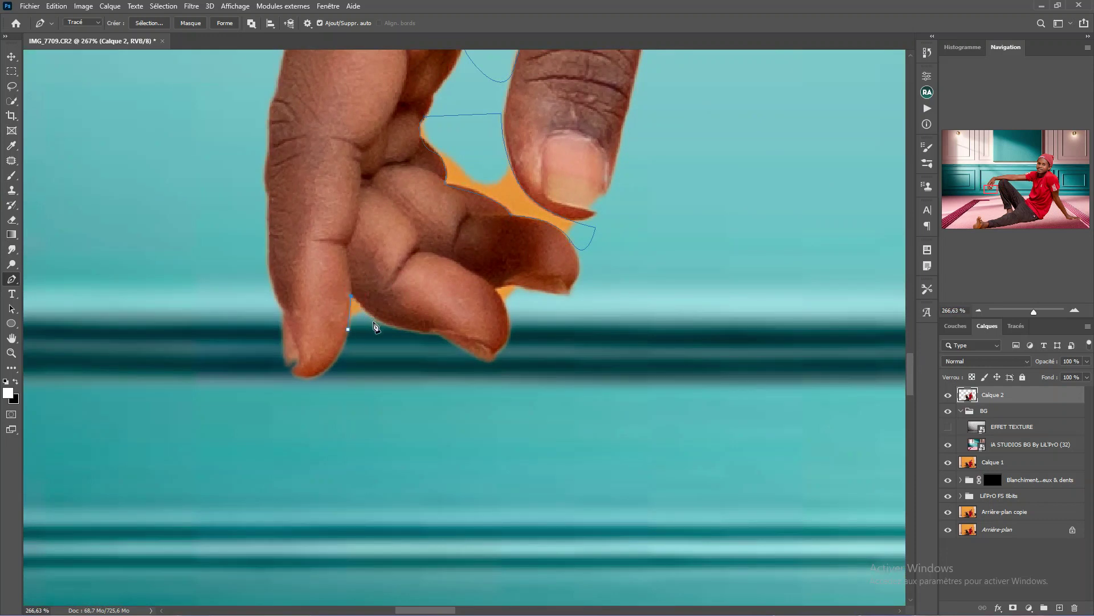
pyautogui.moveTo(383, 320); pyautogui.dragTo(395, 325)
pyautogui.click(392, 333)
pyautogui.click(359, 350)
# Step: Close a path around the last orange patch and load all paths as a selection
pyautogui.hscroll(3, 456, 330)
pyautogui.click(376, 294)
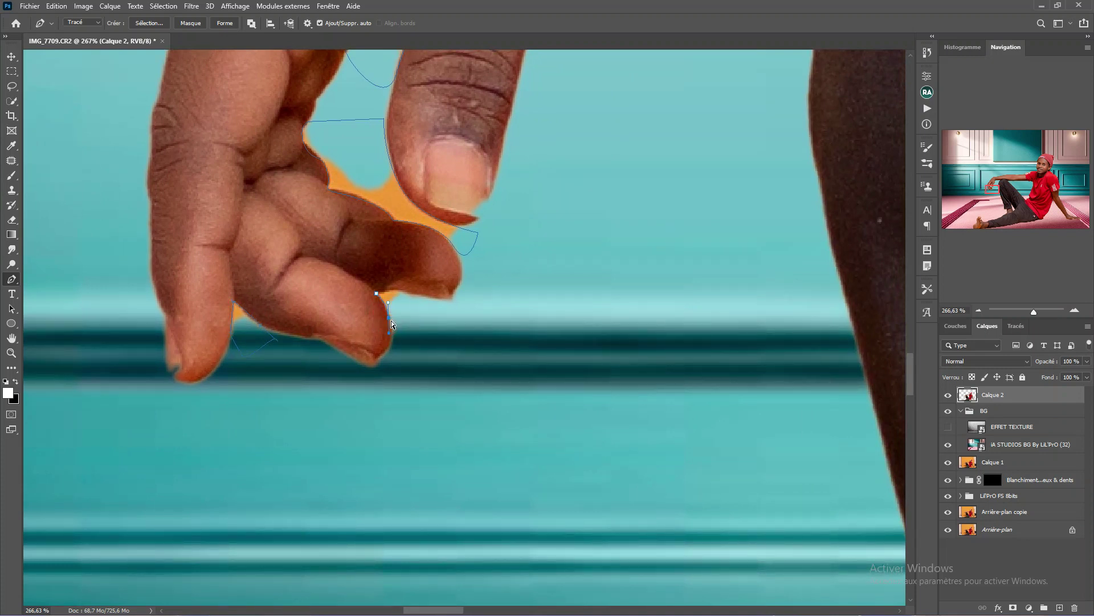
pyautogui.click(393, 325)
pyautogui.moveTo(439, 318); pyautogui.dragTo(433, 301)
pyautogui.click(377, 295)
pyautogui.scroll(-5, 399, 319)
pyautogui.hotkey('ctrl', 'Return')
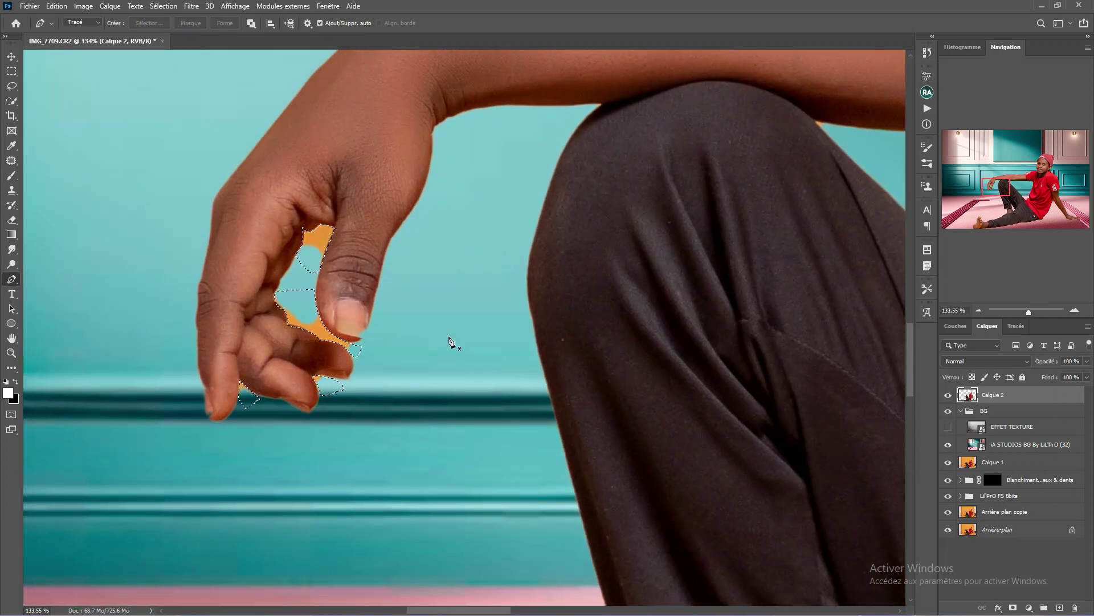
# Step: Feather the finger-gap selection, delete the leftover orange, and deselect
pyautogui.hotkey('shift', 'F6')
pyautogui.press('Return')
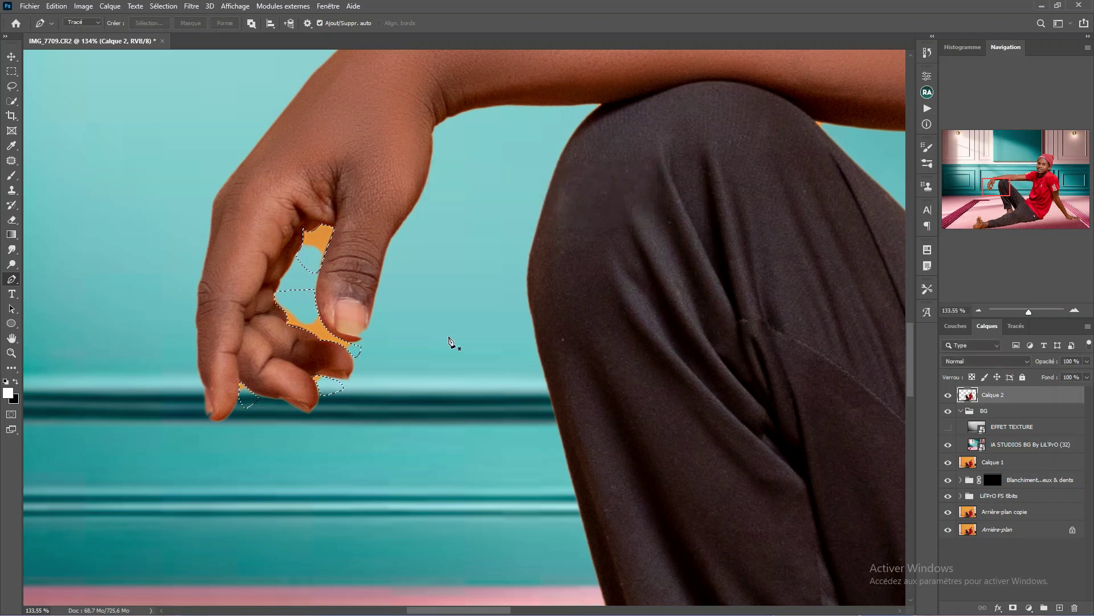
pyautogui.press('Delete')
pyautogui.hotkey('ctrl', 'd')
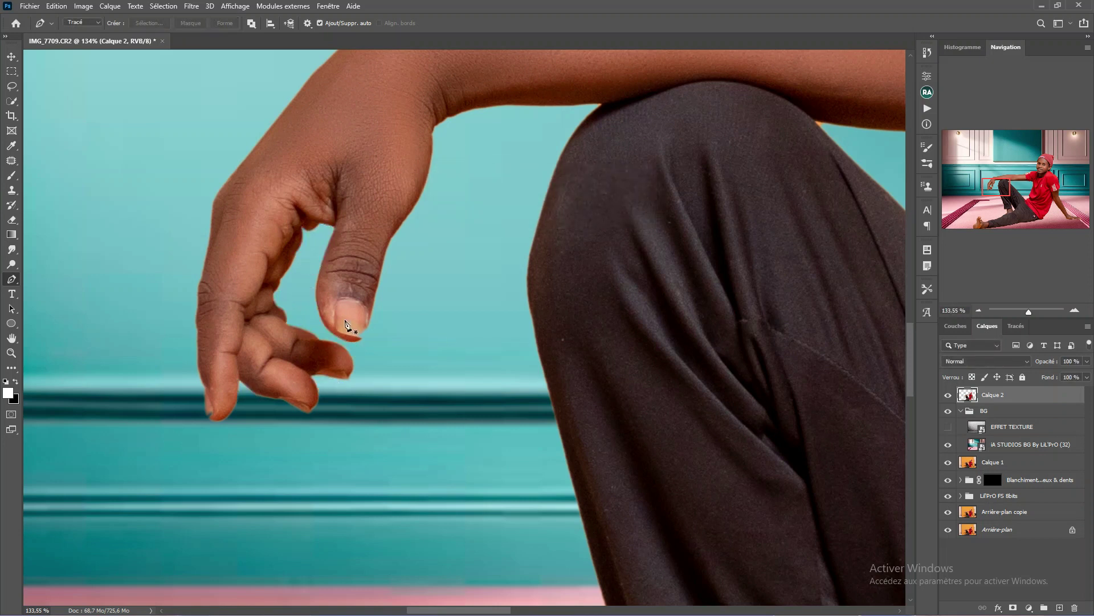
pyautogui.scroll(-5, 357, 356)
pyautogui.moveTo(517, 363); pyautogui.dragTo(335, 216)
pyautogui.scroll(-3, 335, 215)
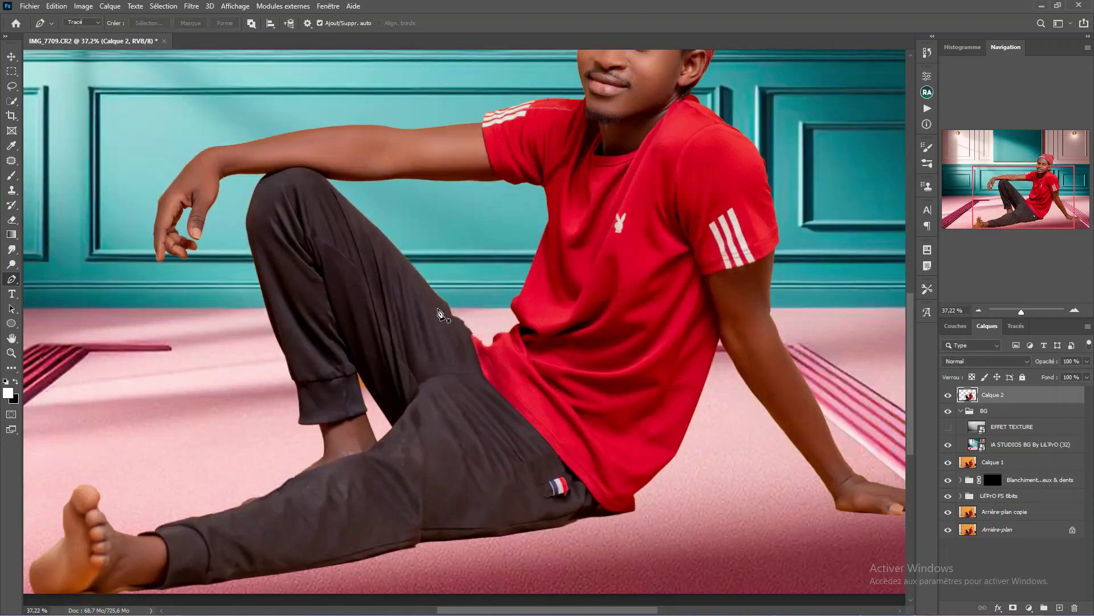
pyautogui.scroll(2, 551, 417)
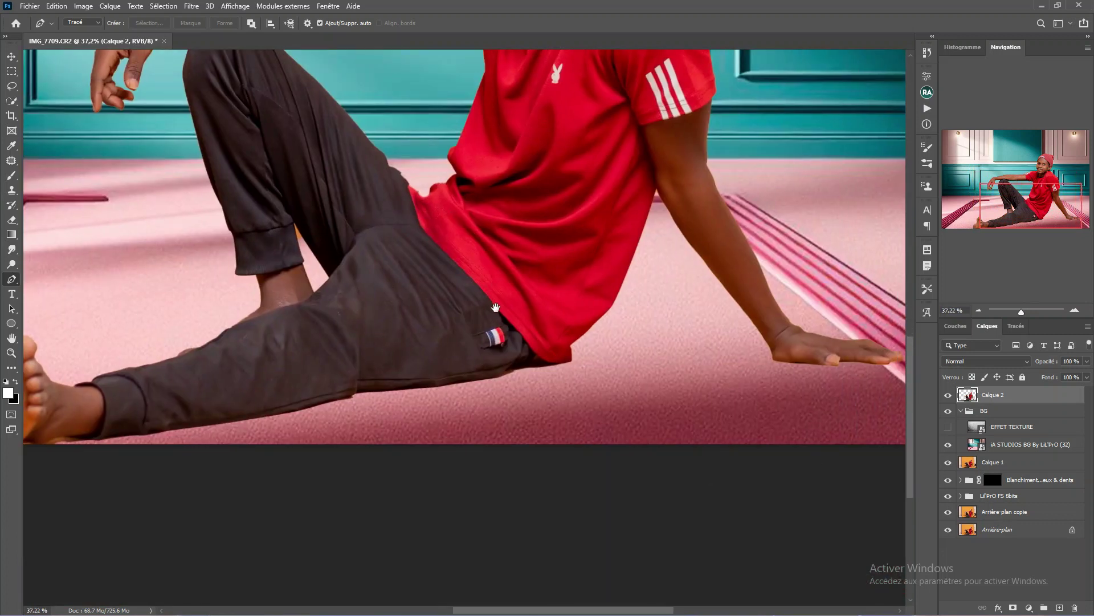
pyautogui.scroll(2, 548, 379)
pyautogui.scroll(-1, 548, 378)
pyautogui.scroll(-1, 544, 375)
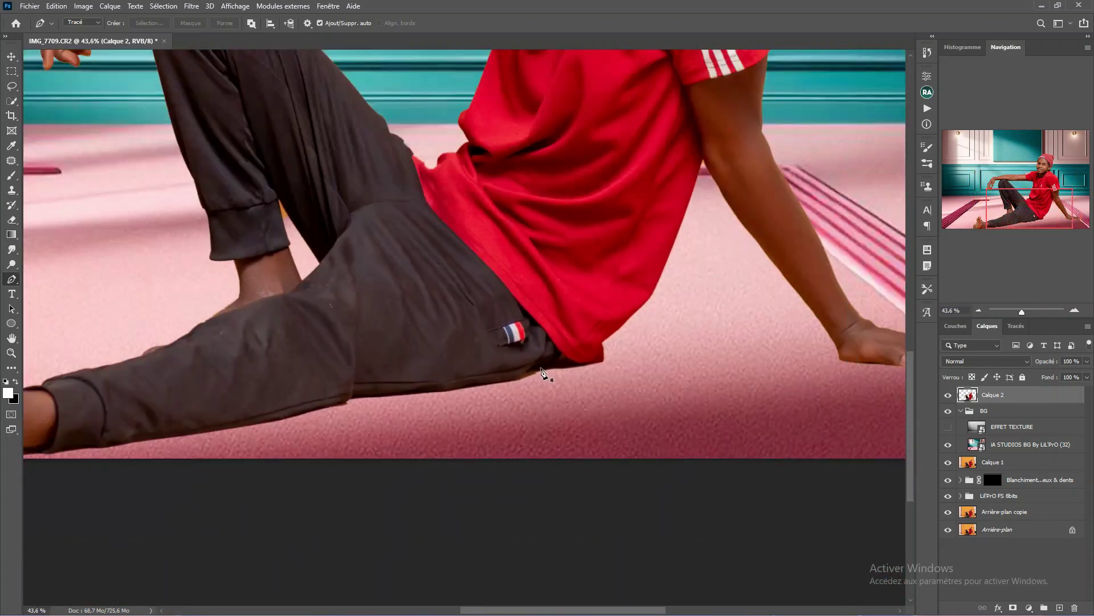
pyautogui.scroll(-1, 544, 379)
pyautogui.scroll(3, 741, 349)
# Step: Trace a closed Pen path around the area under the extended foot
pyautogui.moveTo(741, 349); pyautogui.dragTo(480, 311)
pyautogui.scroll(-3, 480, 311)
pyautogui.scroll(-1, 480, 310)
pyautogui.scroll(-2, 480, 310)
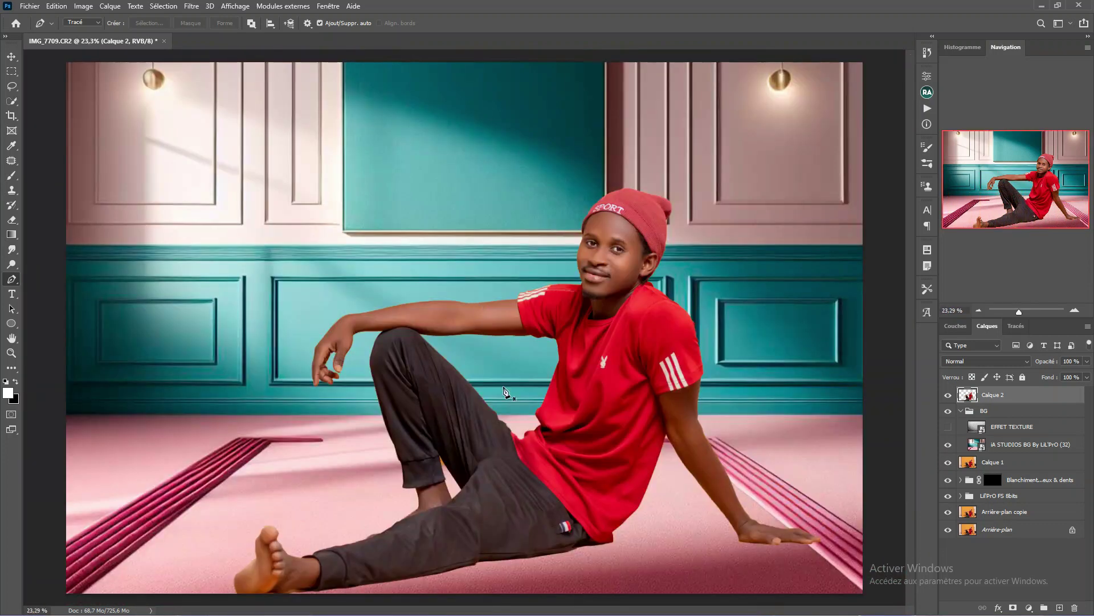
pyautogui.scroll(2, 304, 468)
pyautogui.scroll(2, 352, 325)
pyautogui.scroll(1, 383, 416)
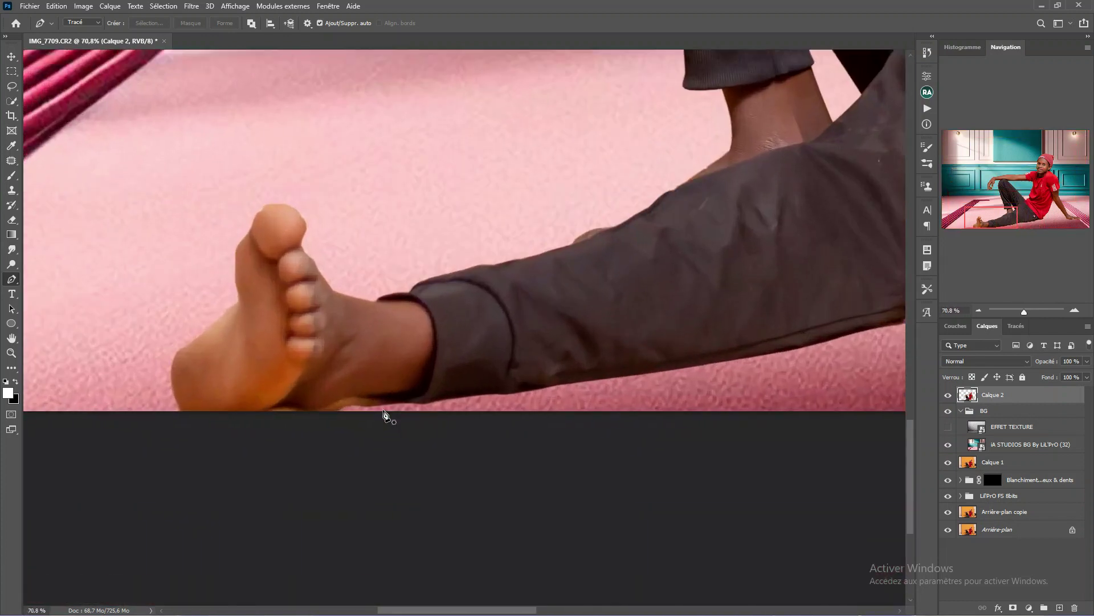
pyautogui.scroll(1, 393, 410)
pyautogui.moveTo(416, 401)
pyautogui.mouseDown()
pyautogui.moveTo(336, 389)
pyautogui.moveTo(275, 420)
pyautogui.moveTo(202, 420)
pyautogui.mouseUp()
pyautogui.click(179, 434)
pyautogui.click(237, 467)
pyautogui.moveTo(364, 465)
pyautogui.mouseDown()
pyautogui.moveTo(385, 460)
pyautogui.moveTo(417, 415)
pyautogui.mouseUp()
pyautogui.click(416, 400)
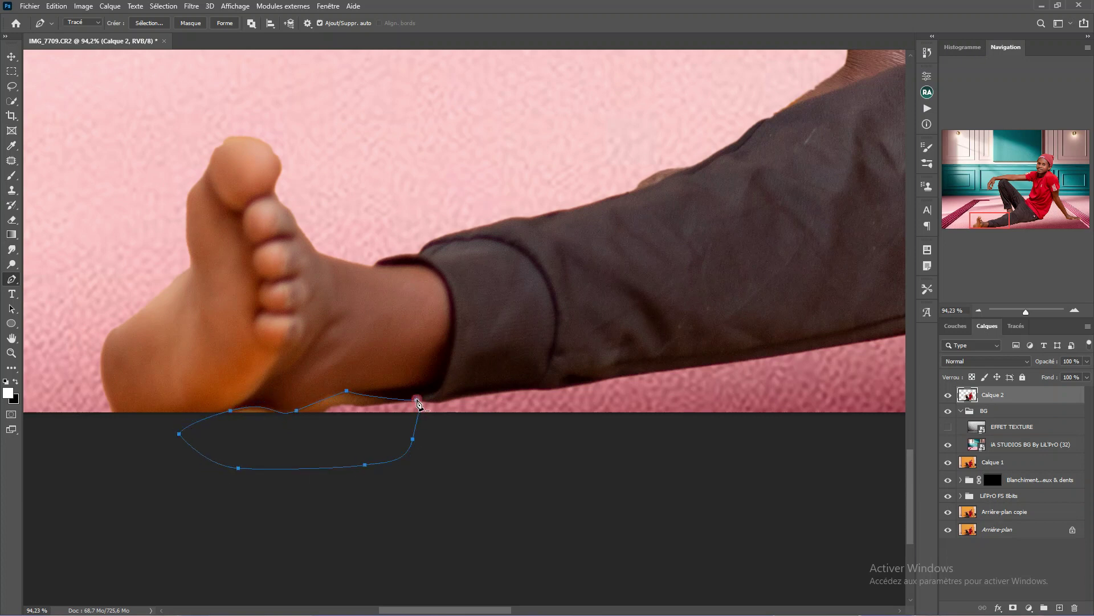
# Step: Convert the foot path to a selection and feather it by 1 pixel
pyautogui.press('Escape')
pyautogui.hotkey('shift', 'F6')
pyautogui.press('Return')
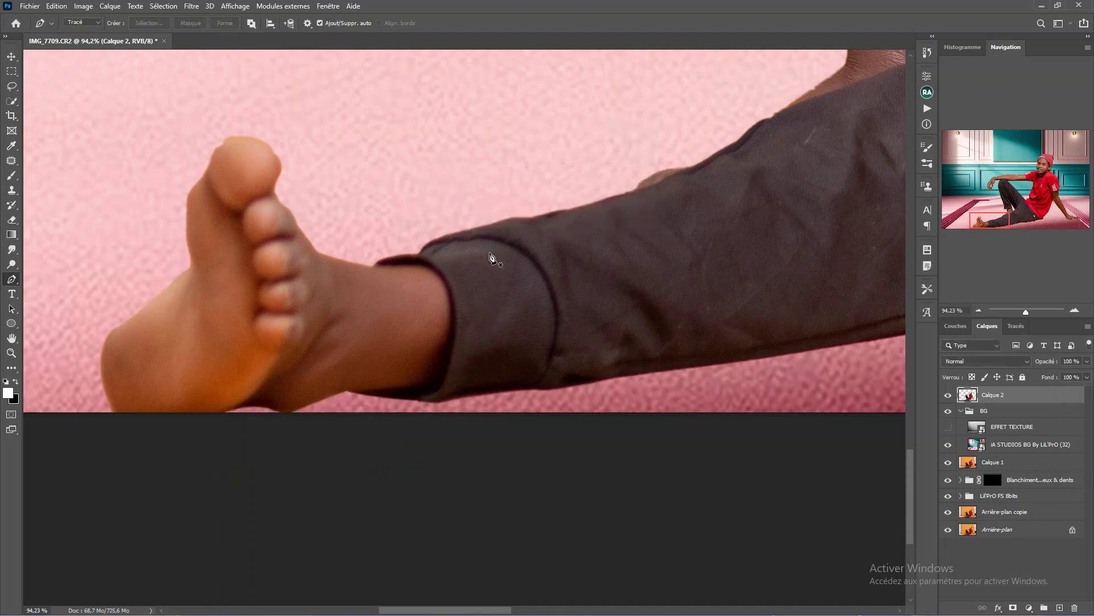
pyautogui.scroll(-5, 490, 314)
# Step: Zoom in on the thumb's fingertip edge and make Calque 1 visible
pyautogui.scroll(2, 444, 378)
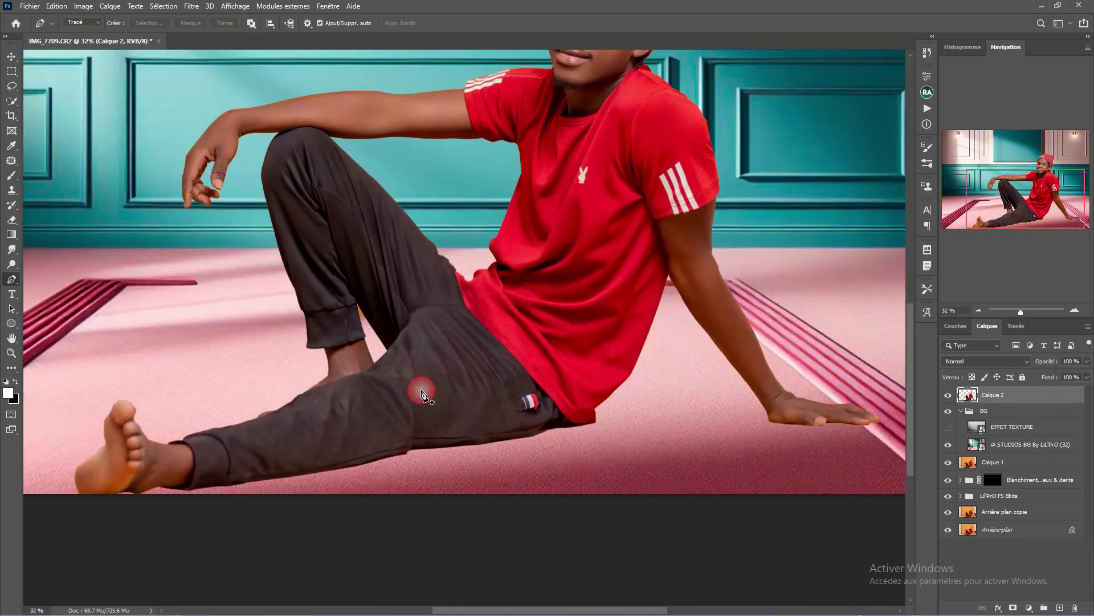
pyautogui.scroll(-2, 694, 276)
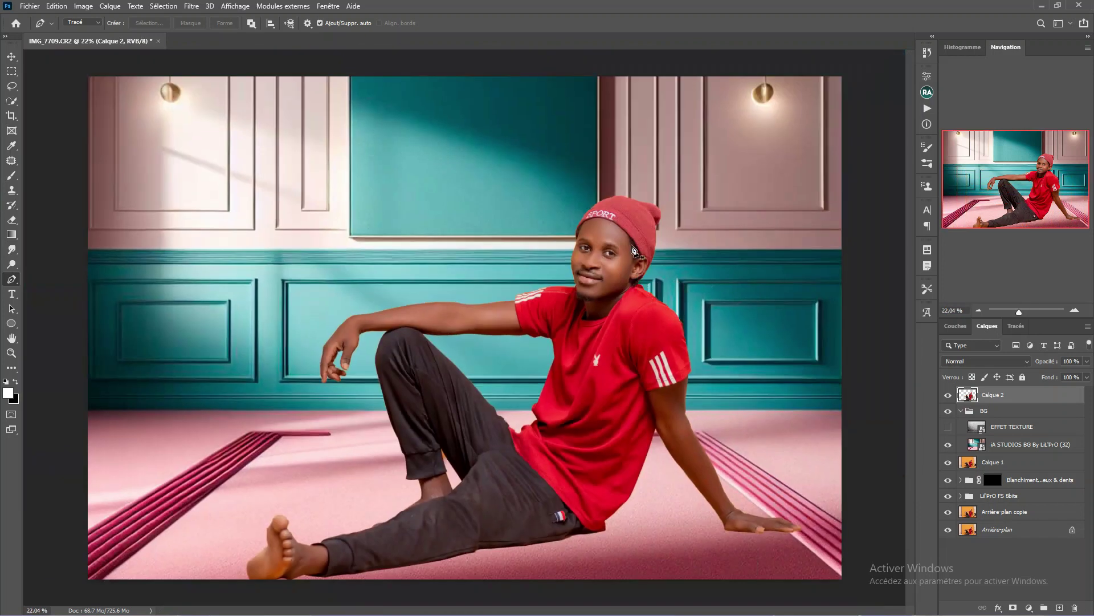
pyautogui.scroll(3, 639, 252)
pyautogui.scroll(2, 638, 252)
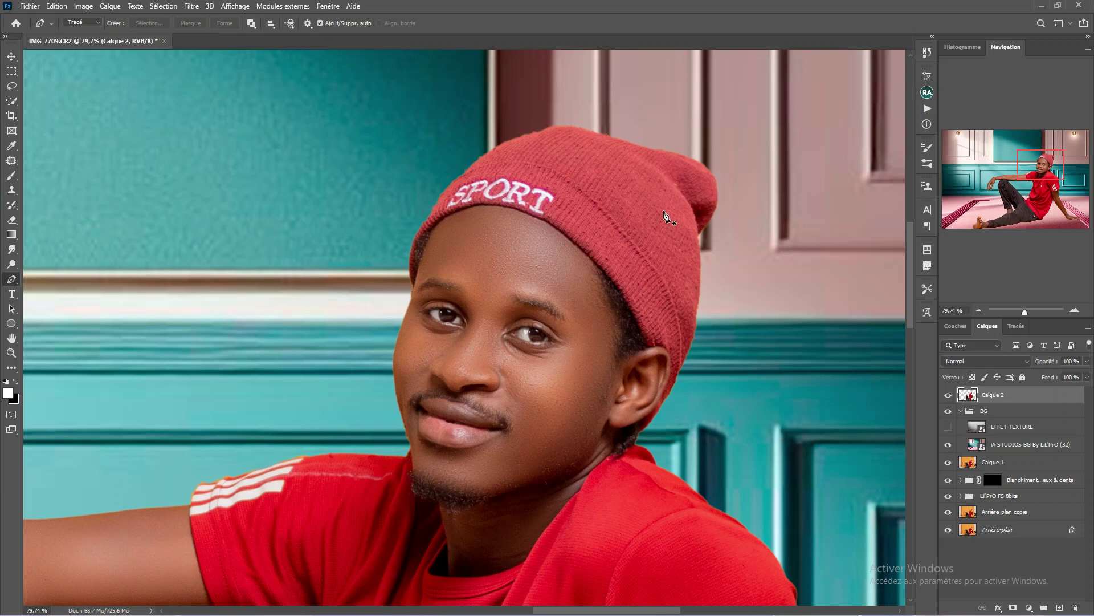
pyautogui.scroll(-2, 665, 215)
pyautogui.scroll(-1, 664, 217)
pyautogui.scroll(-2, 662, 212)
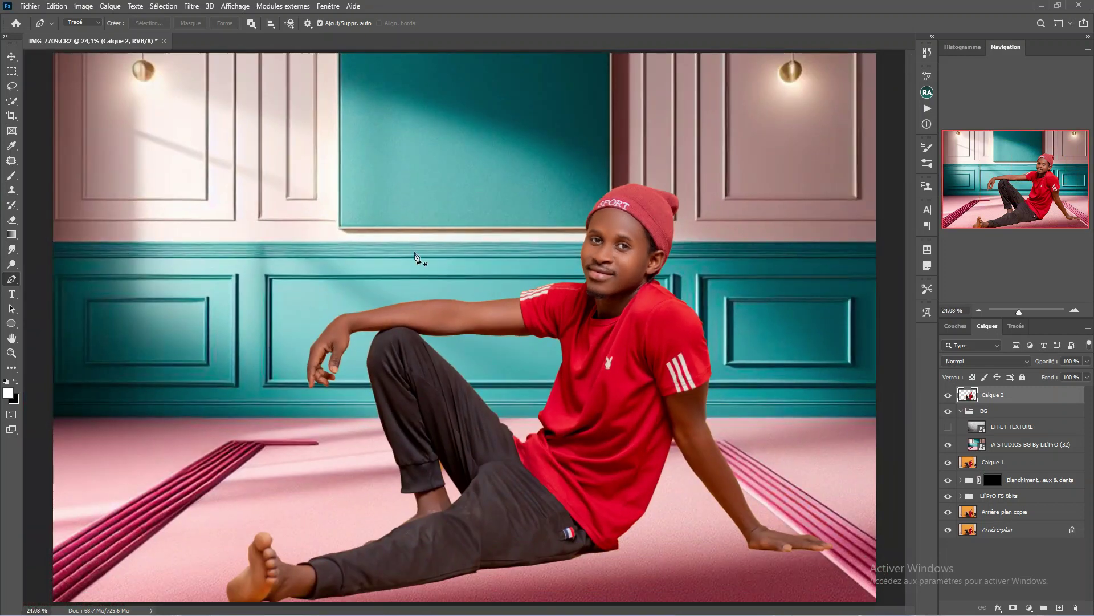
pyautogui.scroll(3, 420, 261)
pyautogui.scroll(2, 367, 347)
pyautogui.scroll(2, 317, 398)
pyautogui.scroll(1, 297, 427)
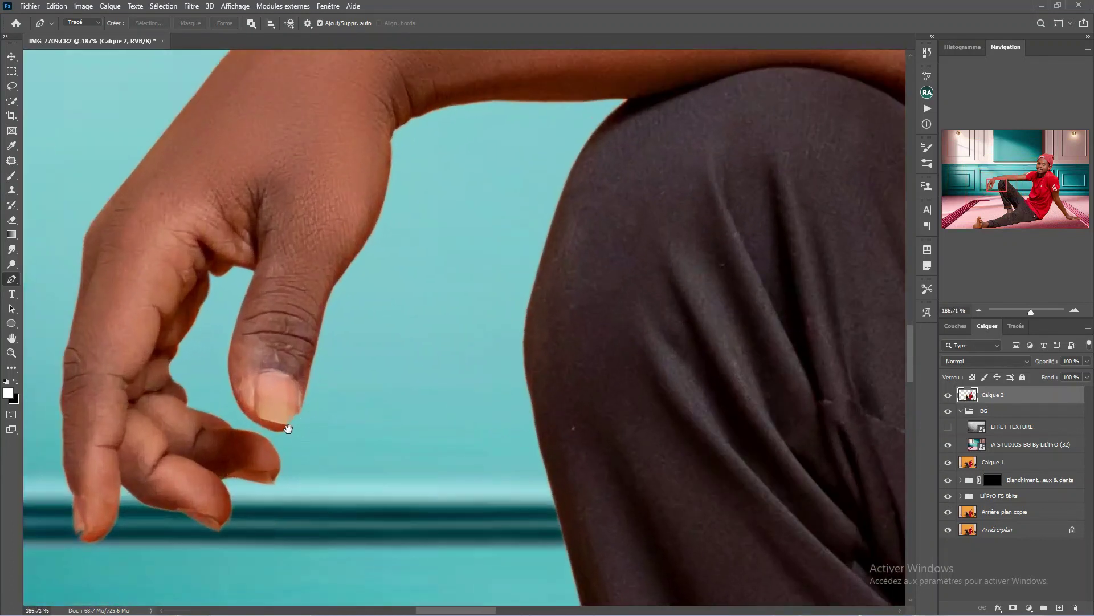
pyautogui.scroll(1, 288, 428)
pyautogui.scroll(1, 334, 379)
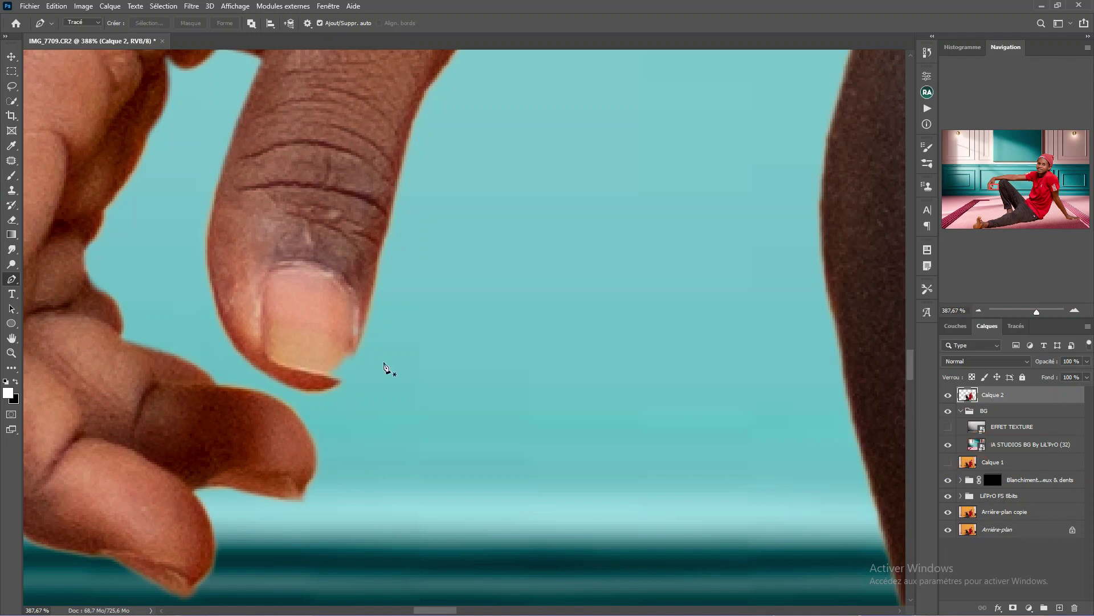
pyautogui.click(948, 462)
# Step: Hide the BG group and trace the thumbnail's nail tip with a pen path, turning it into a selection
pyautogui.click(948, 411)
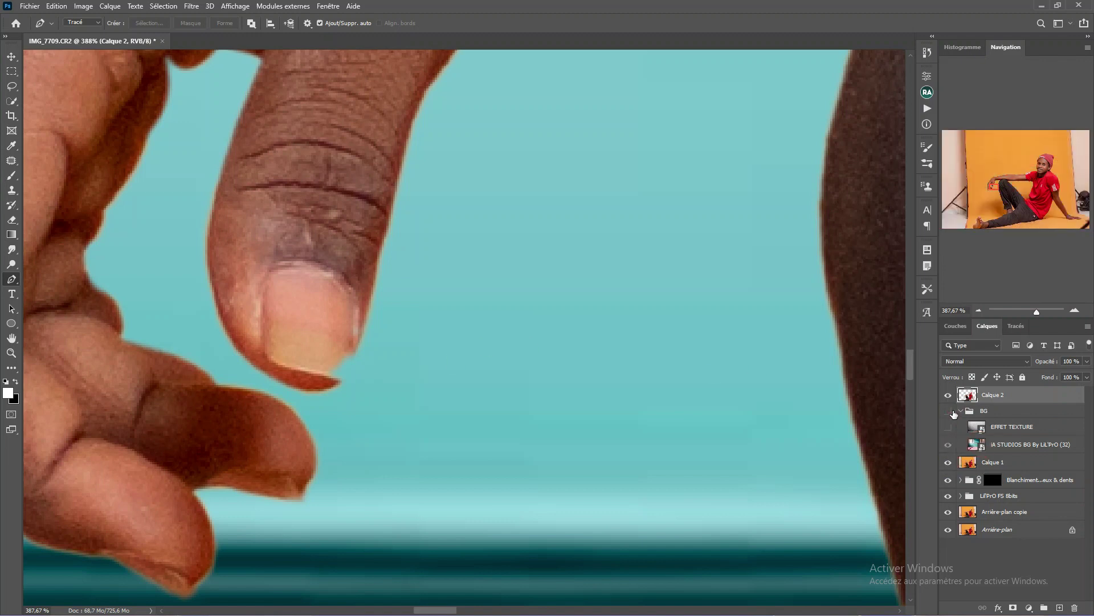
pyautogui.scroll(1, 328, 332)
pyautogui.click(373, 311)
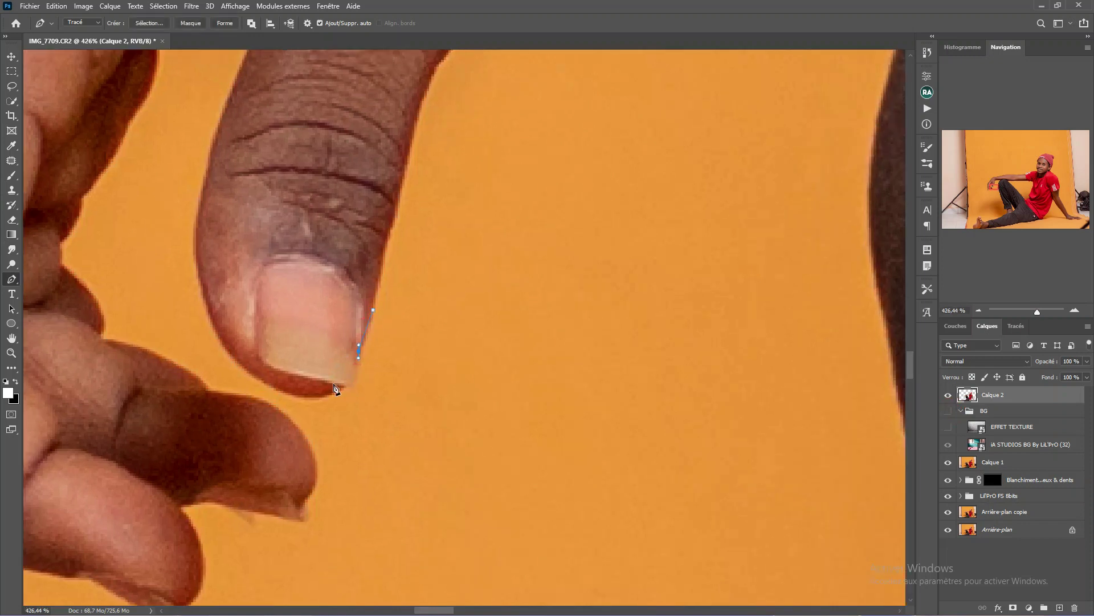
pyautogui.moveTo(320, 378); pyautogui.dragTo(307, 379)
pyautogui.moveTo(293, 314); pyautogui.dragTo(335, 285)
pyautogui.click(373, 310)
pyautogui.hotkey('ctrl', 'Return')
# Step: Copy the nail tip from Calque 1 onto new layer Calque 3, placed beneath Calque 2
pyautogui.hotkey('ctrl', 'j')
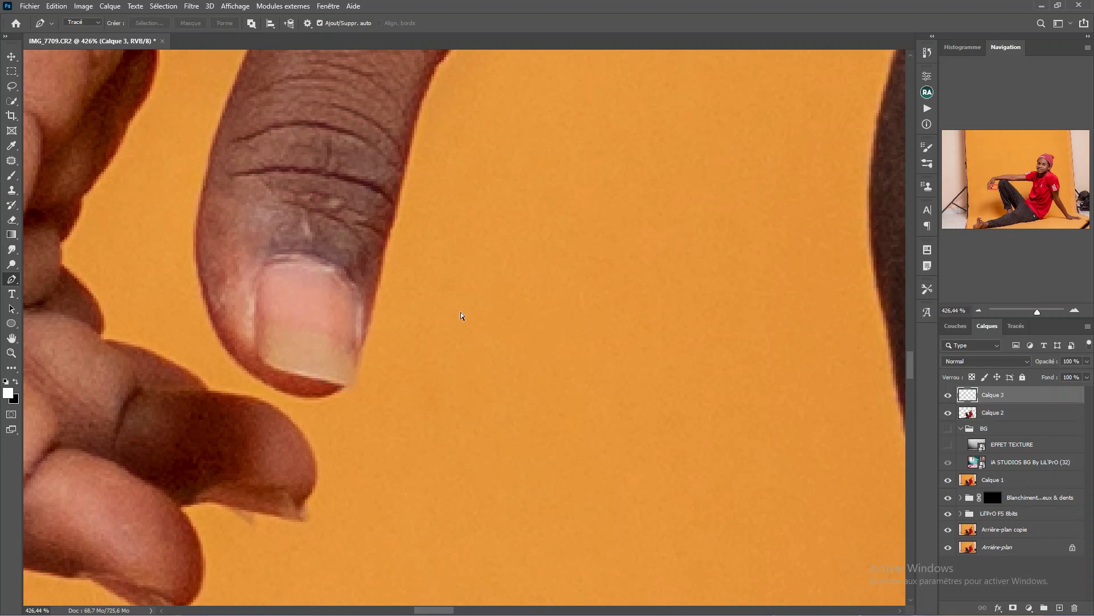
pyautogui.hotkey('ctrl', 'z')
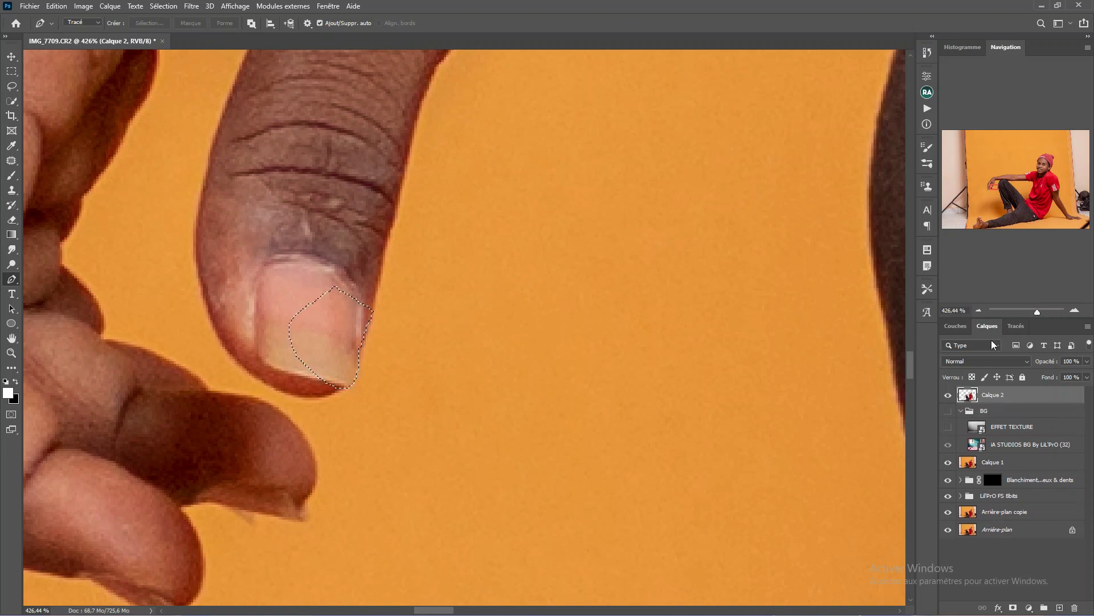
pyautogui.click(995, 463)
pyautogui.hotkey('ctrl', 'j')
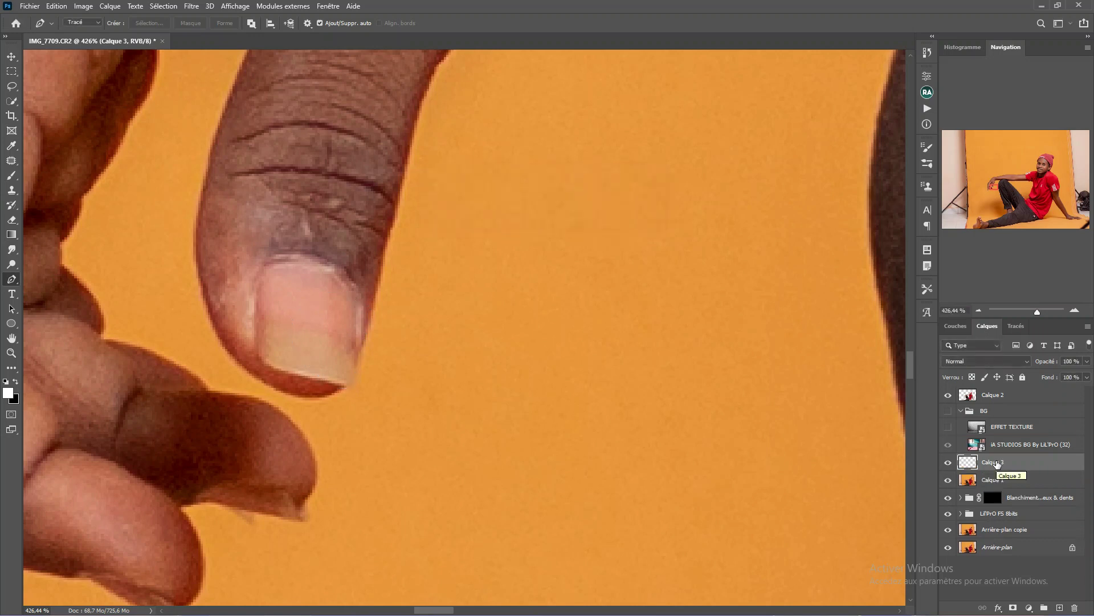
pyautogui.moveTo(1020, 463); pyautogui.dragTo(1014, 402)
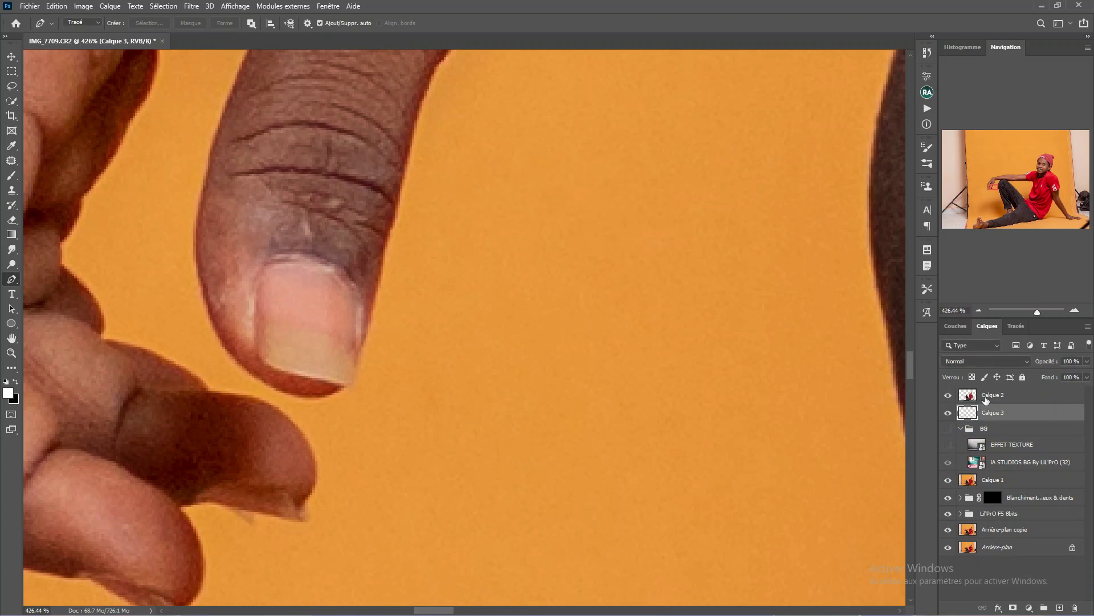
pyautogui.keyDown('shift'); pyautogui.click(986, 399); pyautogui.keyUp('shift')
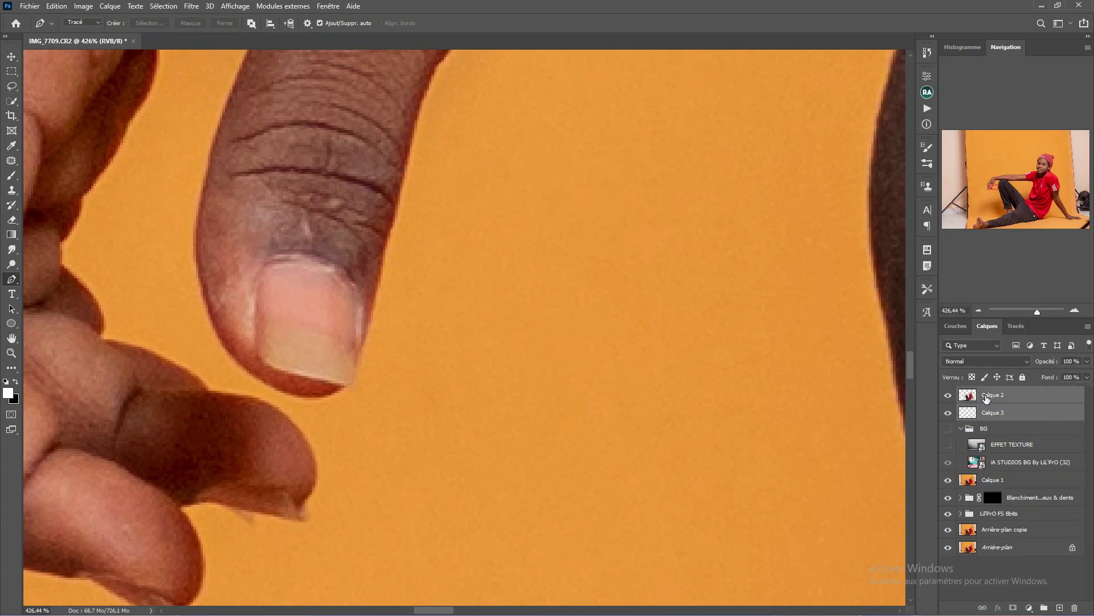
# Step: Merge the selected layers, show the BG room again, and make EFFET TEXTURE visible and active
pyautogui.hotkey('ctrl', 'e')
pyautogui.click(948, 410)
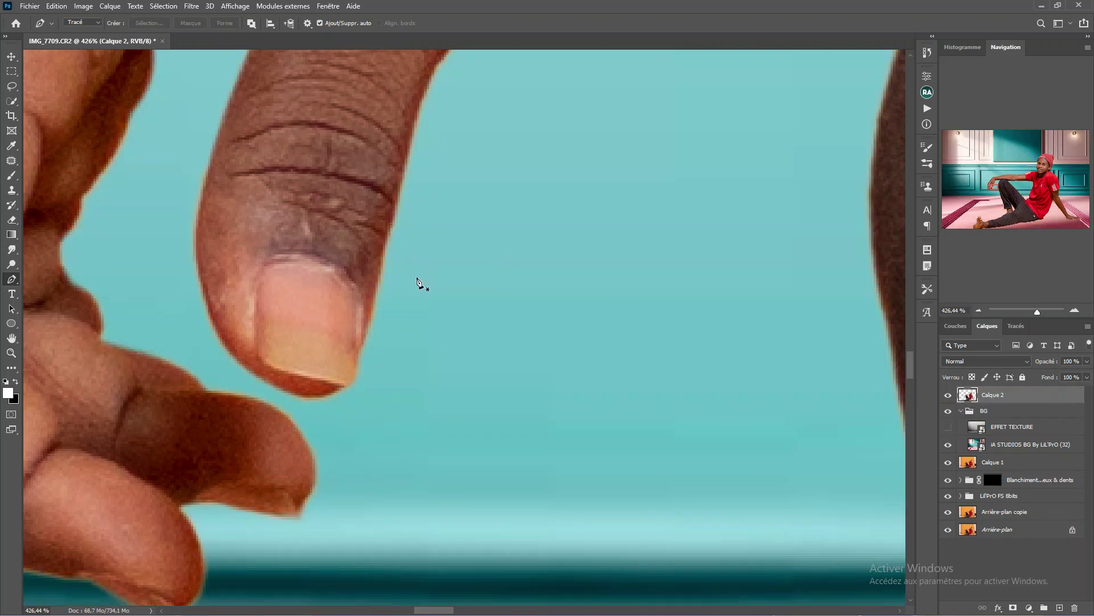
pyautogui.scroll(-5, 419, 285)
pyautogui.scroll(-3, 456, 342)
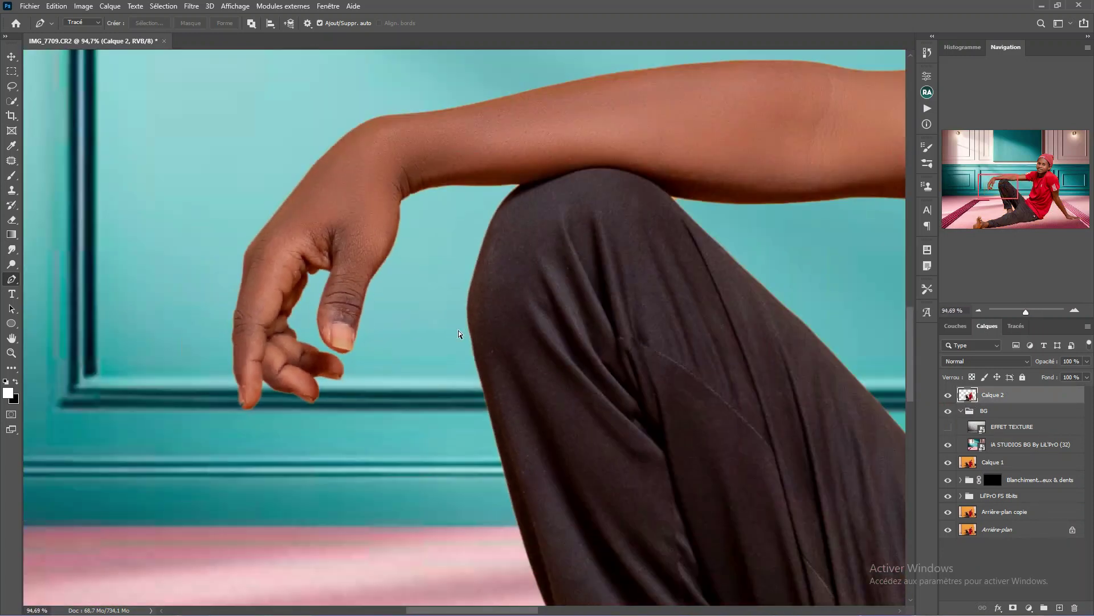
pyautogui.scroll(-2, 458, 332)
pyautogui.scroll(-1, 459, 332)
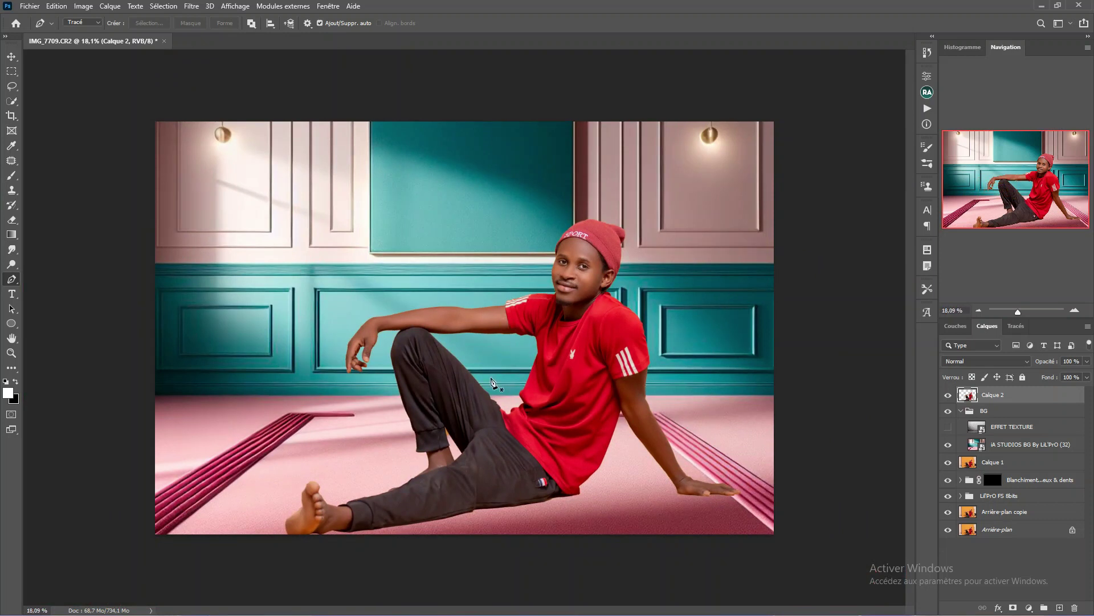
pyautogui.scroll(1, 493, 380)
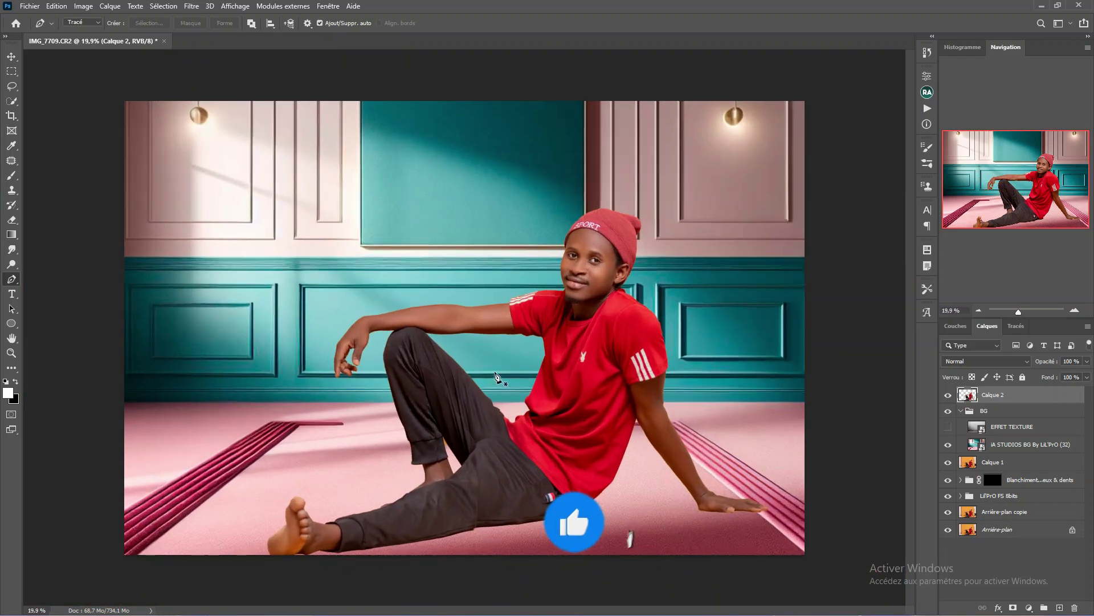
pyautogui.scroll(1, 494, 379)
pyautogui.scroll(1, 495, 373)
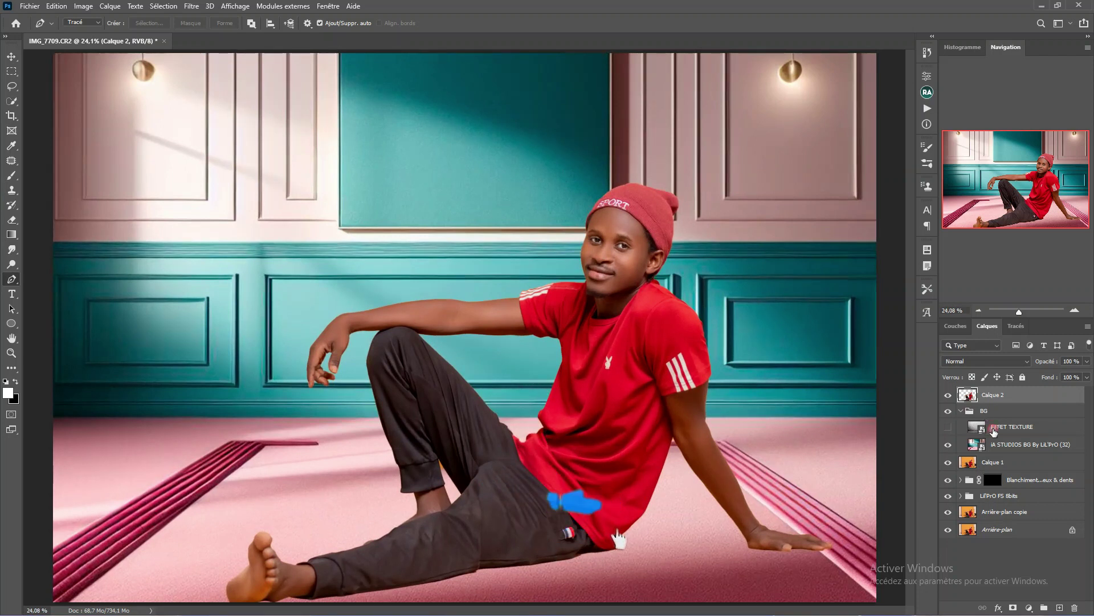
pyautogui.click(993, 427)
pyautogui.click(948, 426)
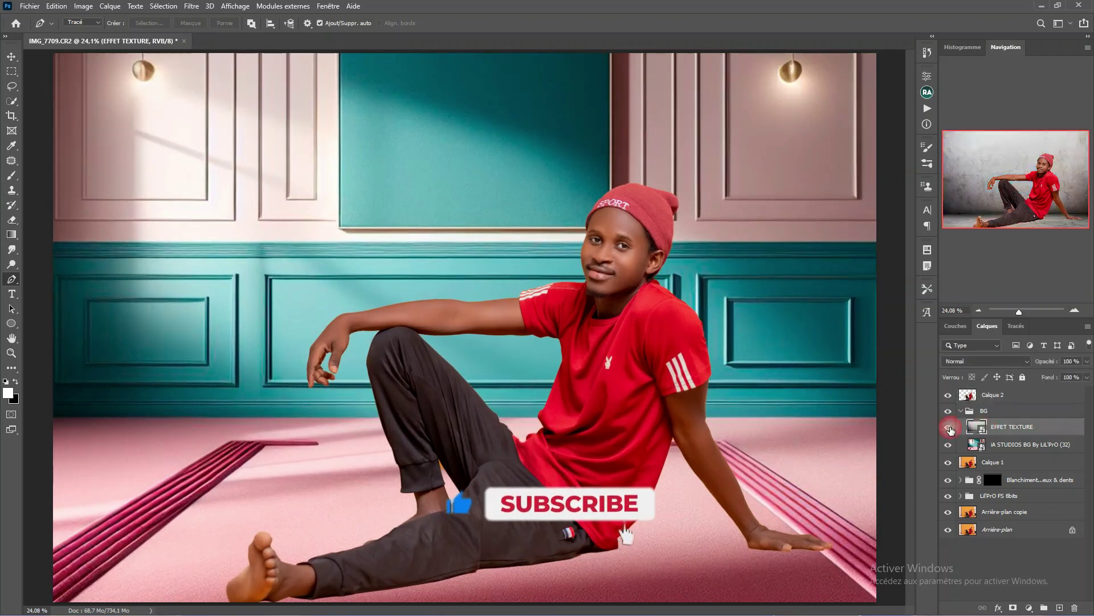
# Step: Set EFFET TEXTURE's blend mode to Obscurcir (Darken) after trying Eclaircir
pyautogui.click(995, 364)
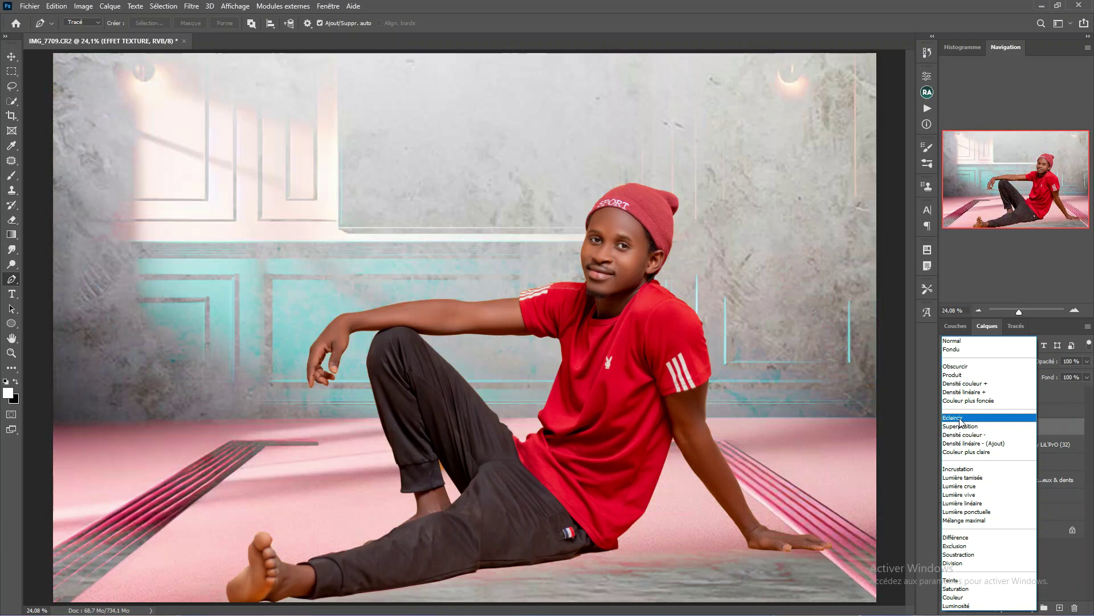
pyautogui.click(961, 419)
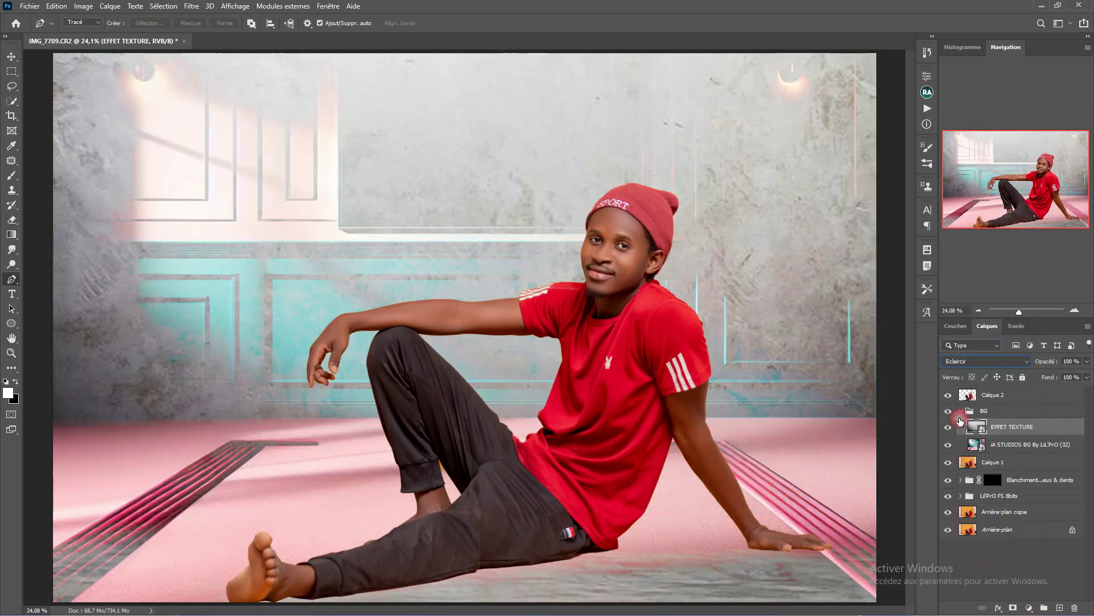
pyautogui.click(994, 365)
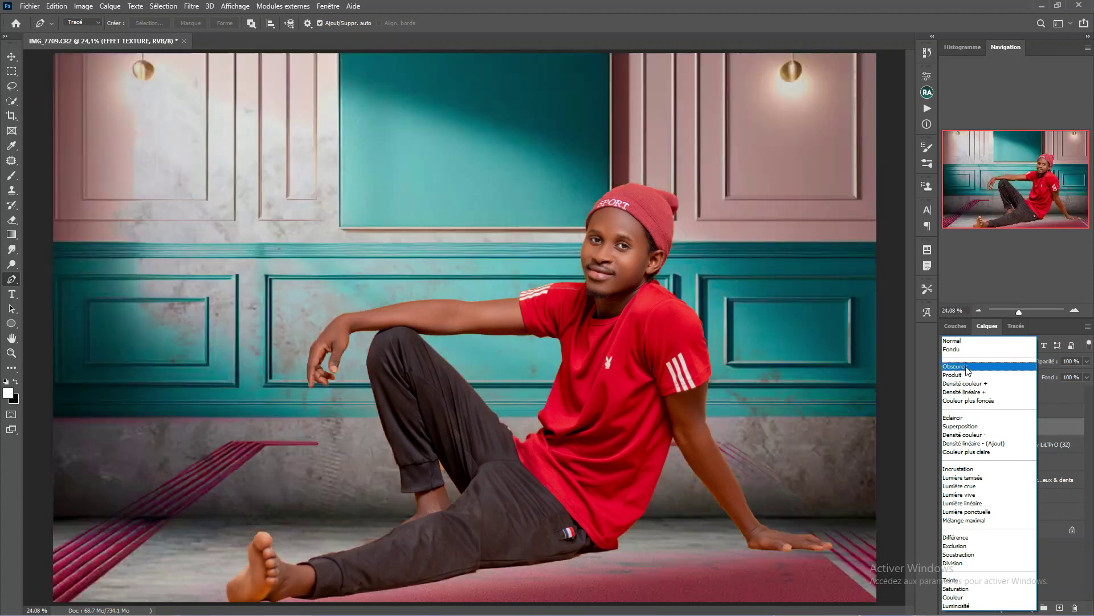
pyautogui.click(967, 366)
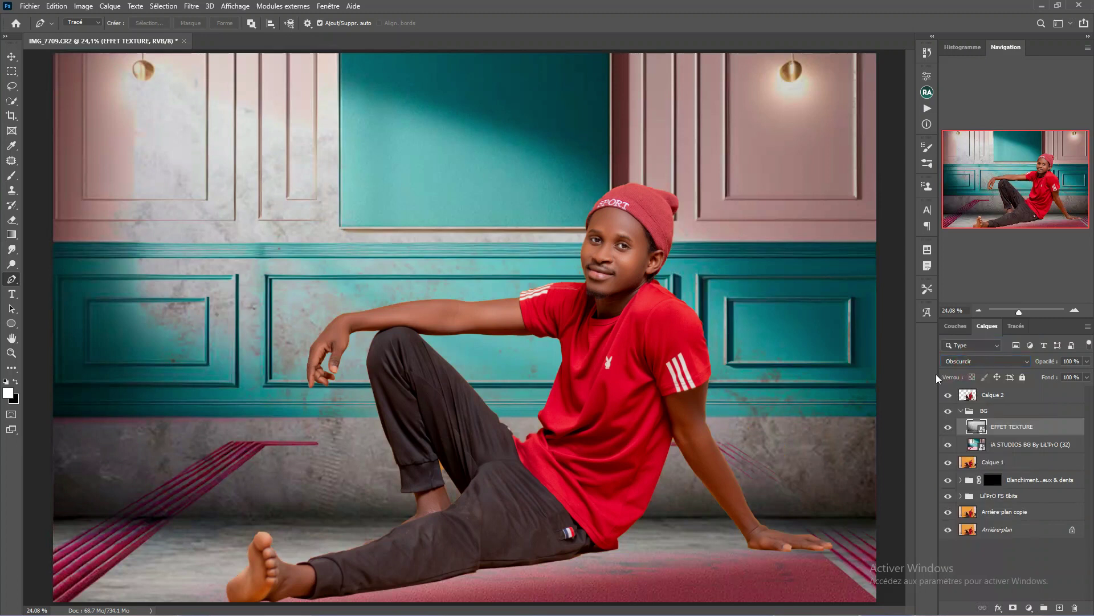
# Step: Move and scale the EFFET TEXTURE layer to 268.55% so it covers the whole room
pyautogui.press('v')
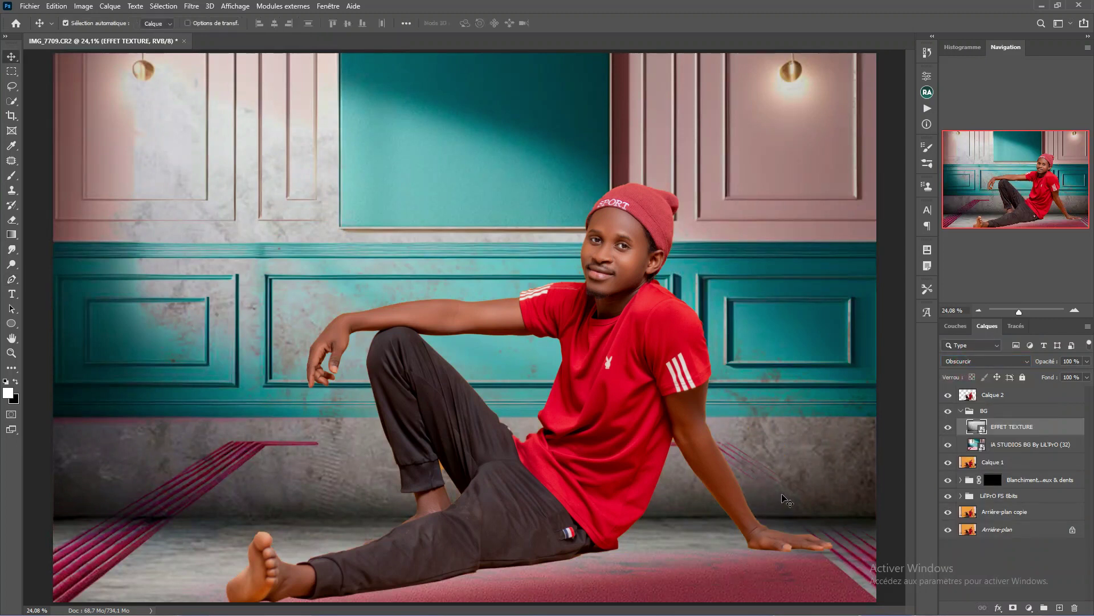
pyautogui.moveTo(787, 500)
pyautogui.mouseDown()
pyautogui.moveTo(844, 390)
pyautogui.moveTo(826, 393)
pyautogui.mouseUp()
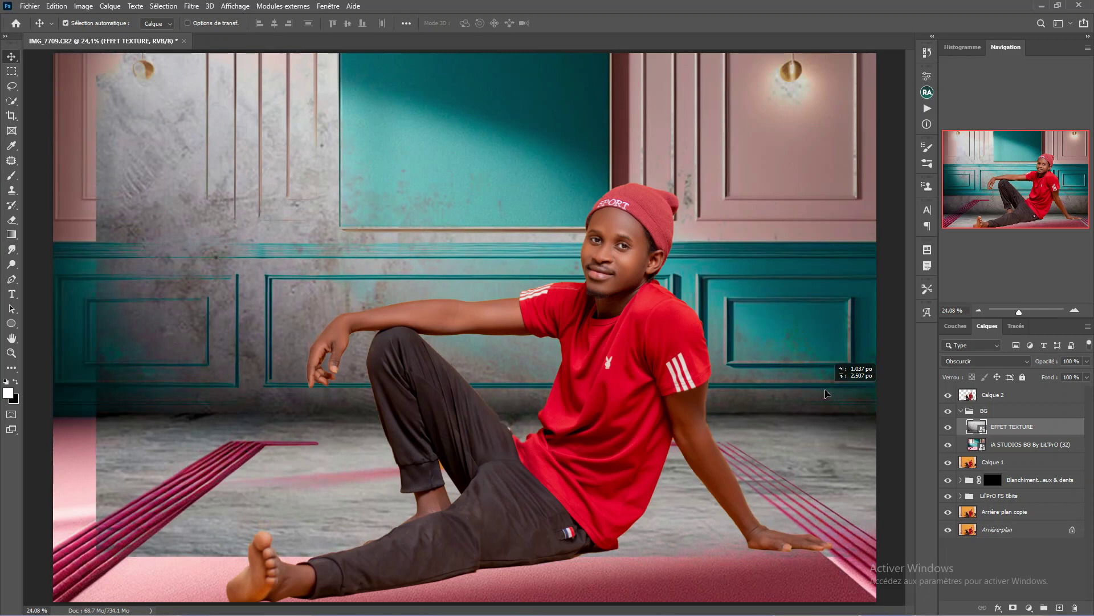
pyautogui.moveTo(827, 393); pyautogui.dragTo(827, 394)
pyautogui.hotkey('ctrl', 't')
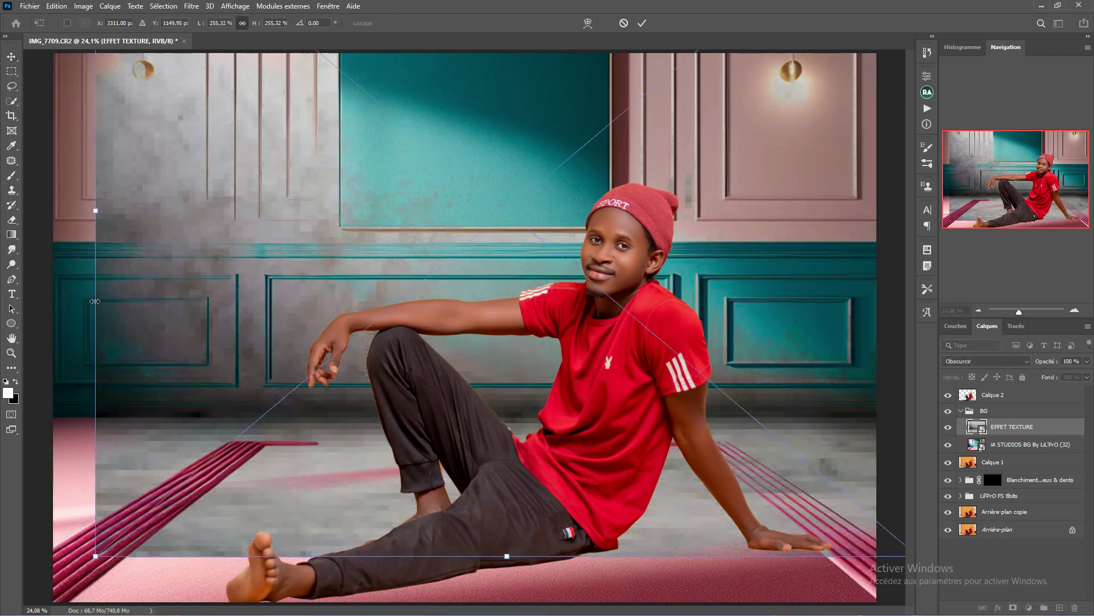
pyautogui.moveTo(95, 314); pyautogui.dragTo(53, 315)
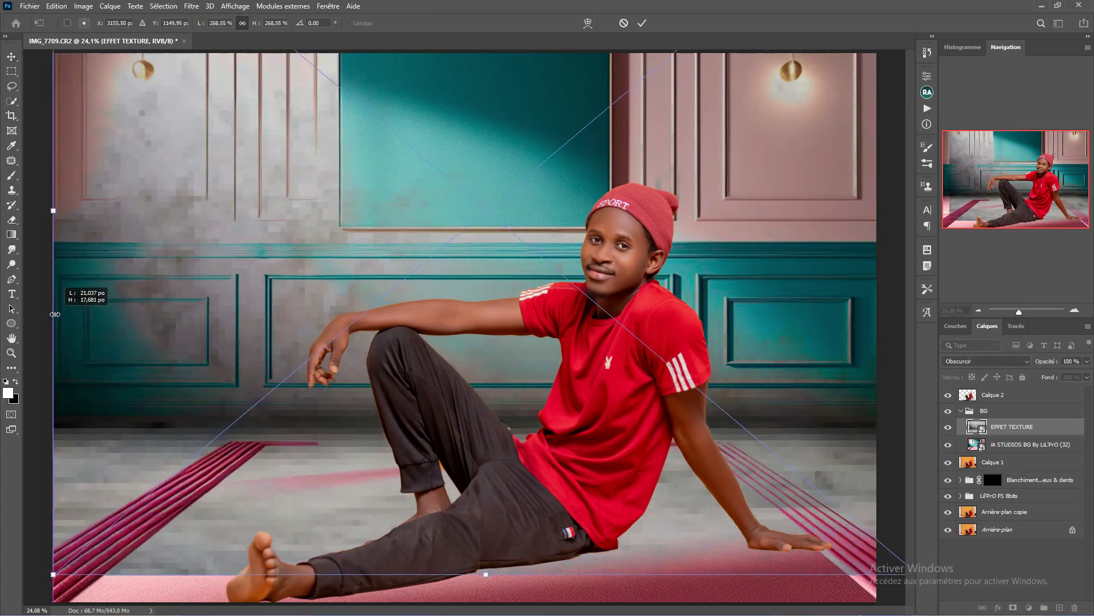
pyautogui.moveTo(106, 376); pyautogui.dragTo(122, 370)
pyautogui.moveTo(1047, 363); pyautogui.dragTo(1012, 368)
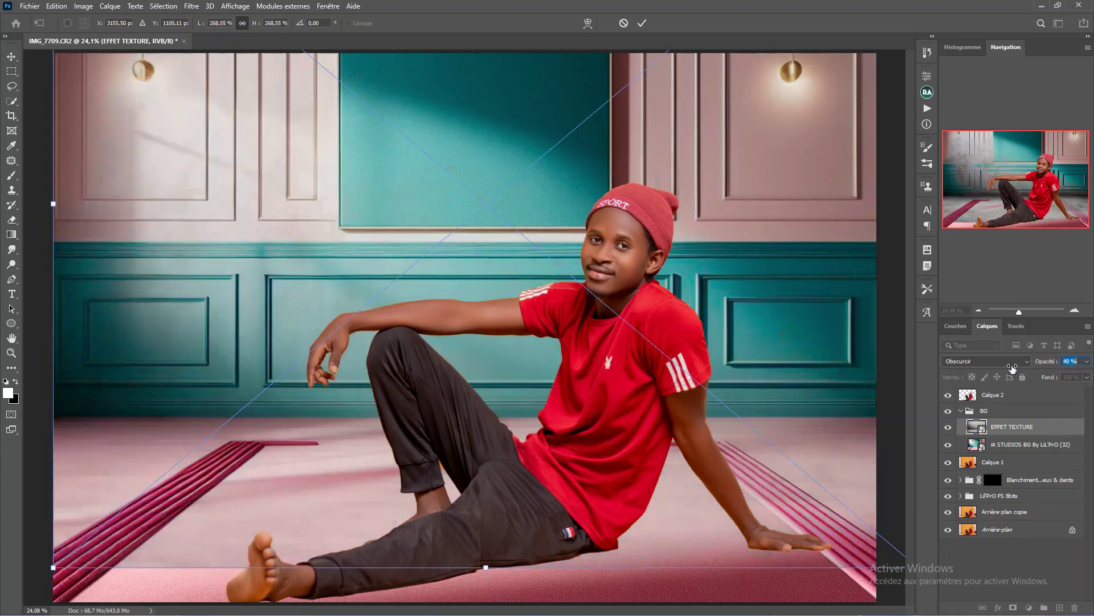
pyautogui.moveTo(393, 409); pyautogui.dragTo(392, 406)
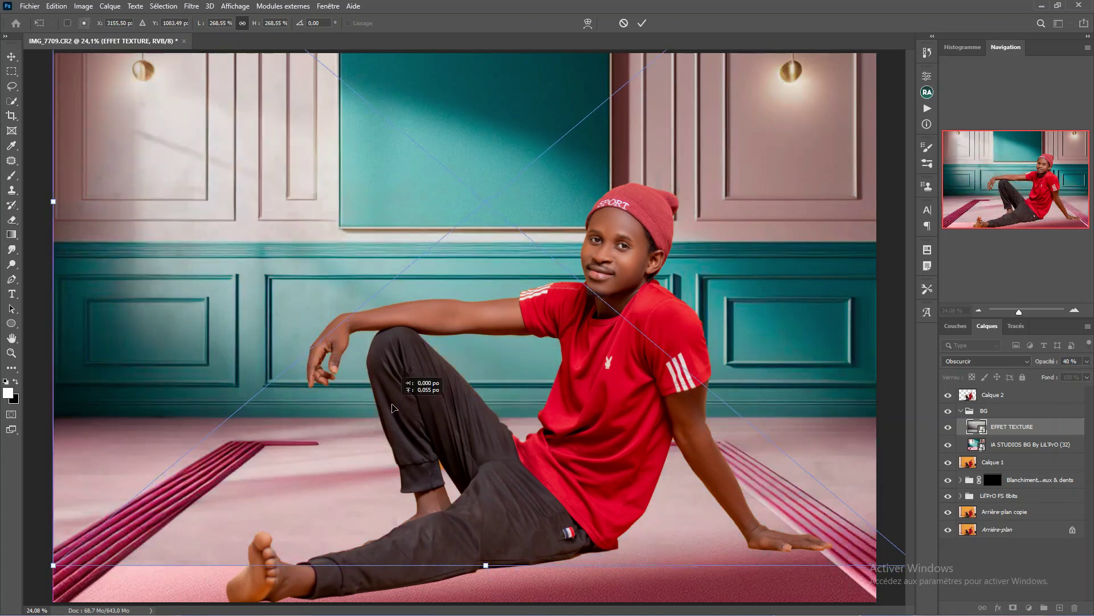
pyautogui.press('Return')
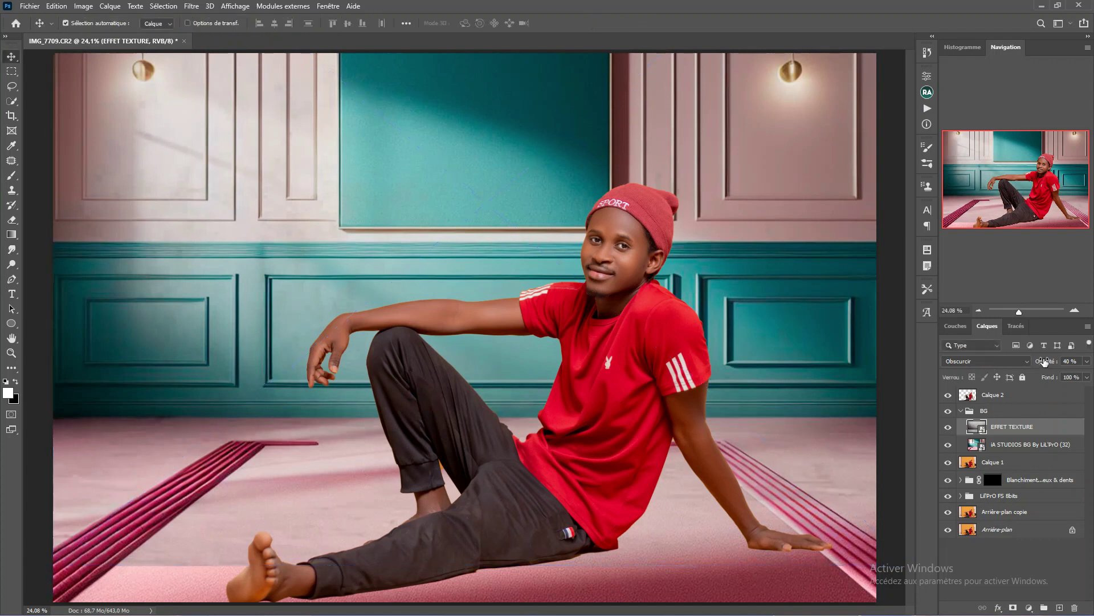
# Step: Reset the texture's opacity to 100% and start entering a new opacity value
pyautogui.moveTo(1044, 361); pyautogui.dragTo(1091, 365)
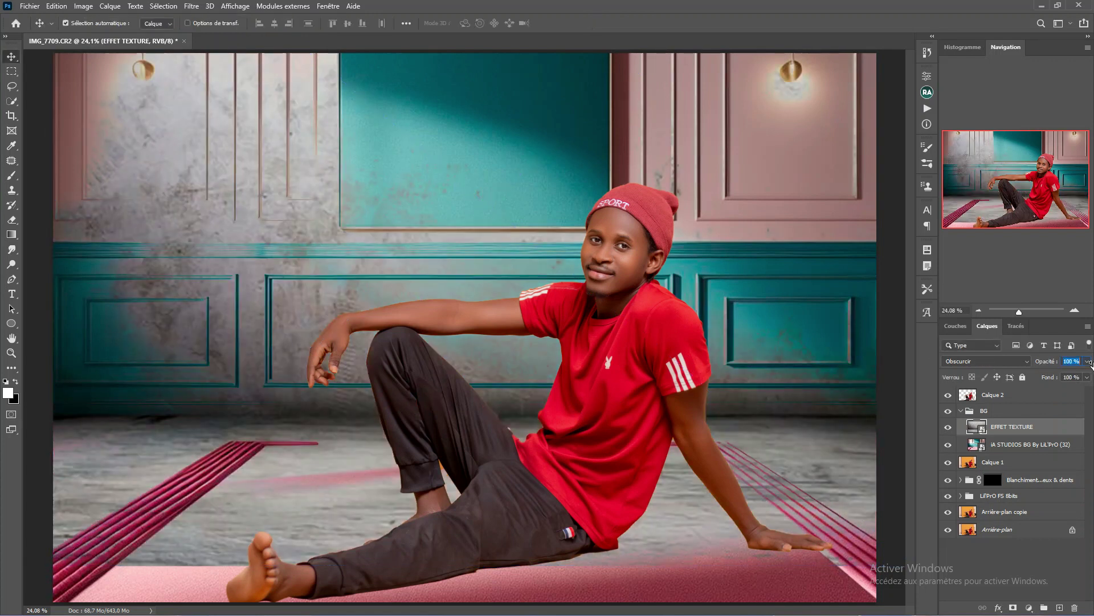
pyautogui.click(1070, 363)
pyautogui.moveTo(1046, 362); pyautogui.dragTo(1045, 362)
# Step: Set EFFET TEXTURE to 50% opacity, rasterize it and add a layer mask
pyautogui.press('5')
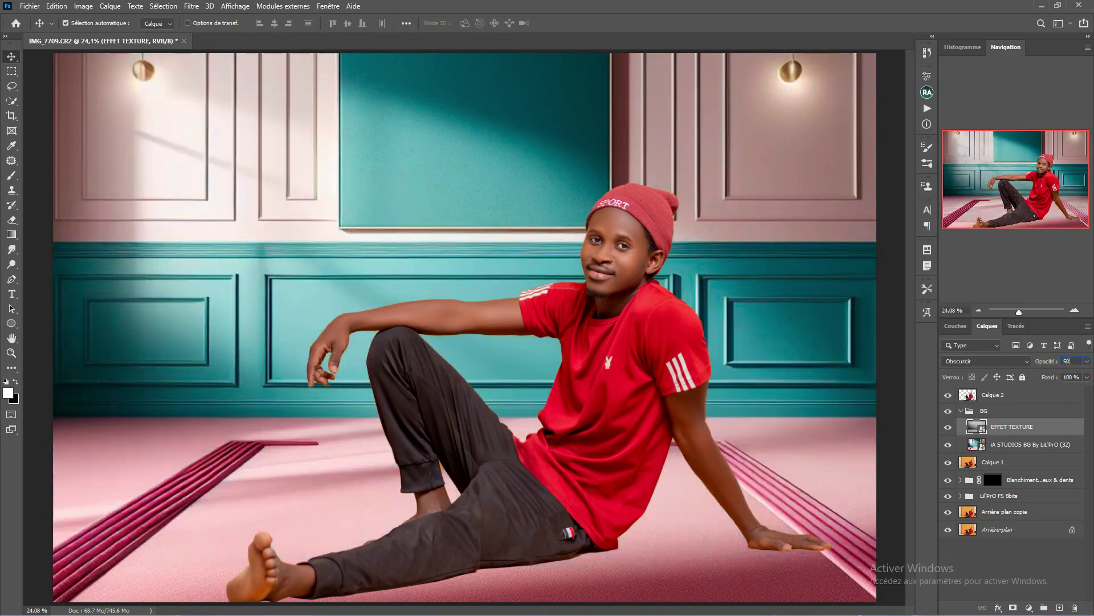
pyautogui.scroll(-1, 644, 337)
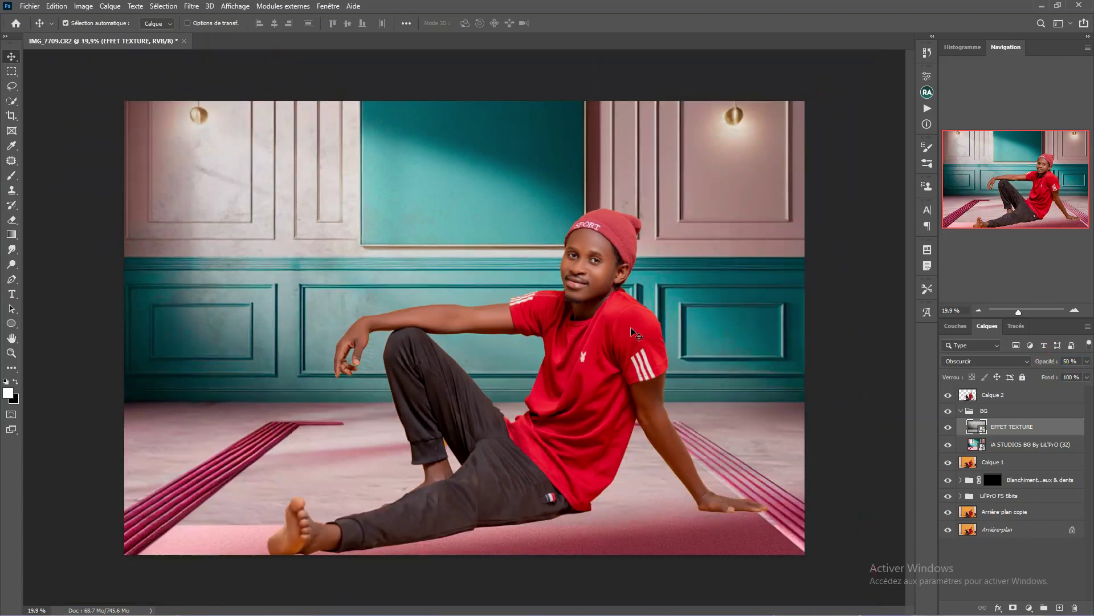
pyautogui.scroll(1, 595, 317)
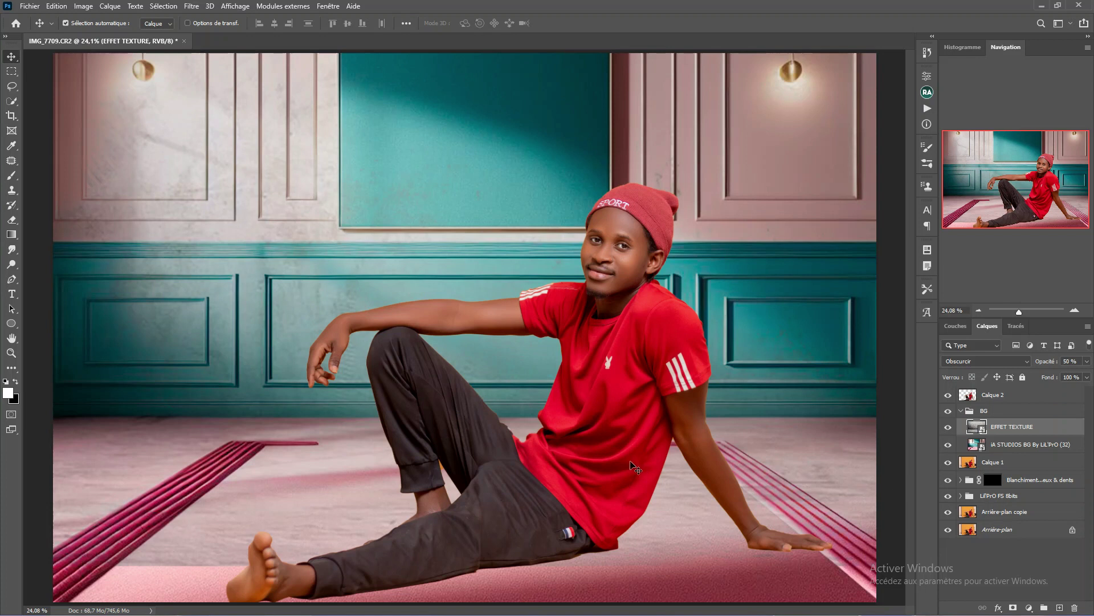
pyautogui.rightClick(1051, 431)
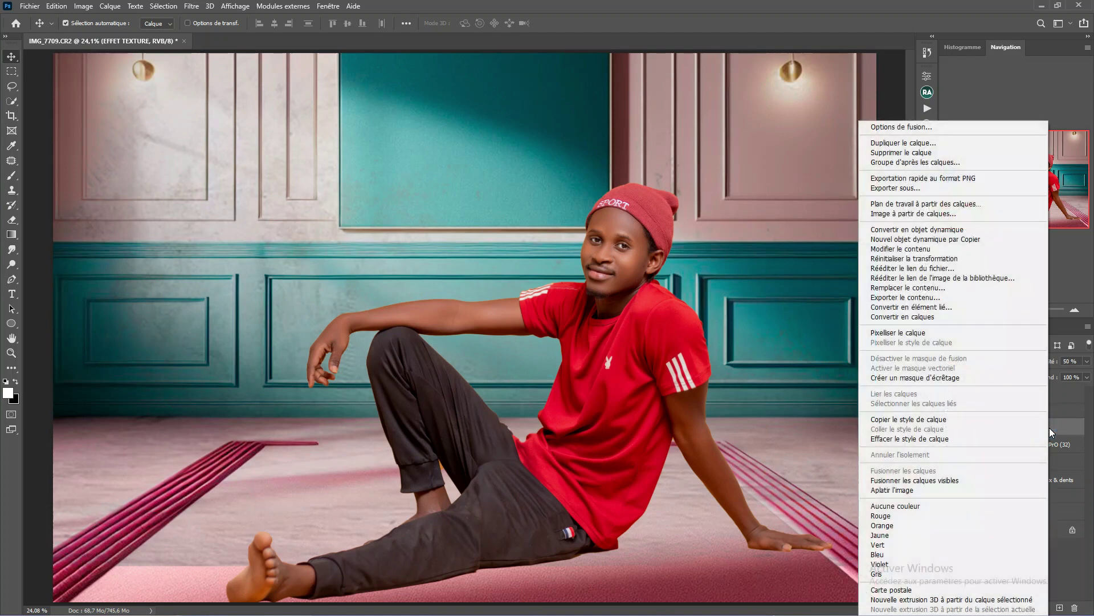
pyautogui.click(916, 339)
pyautogui.click(1013, 607)
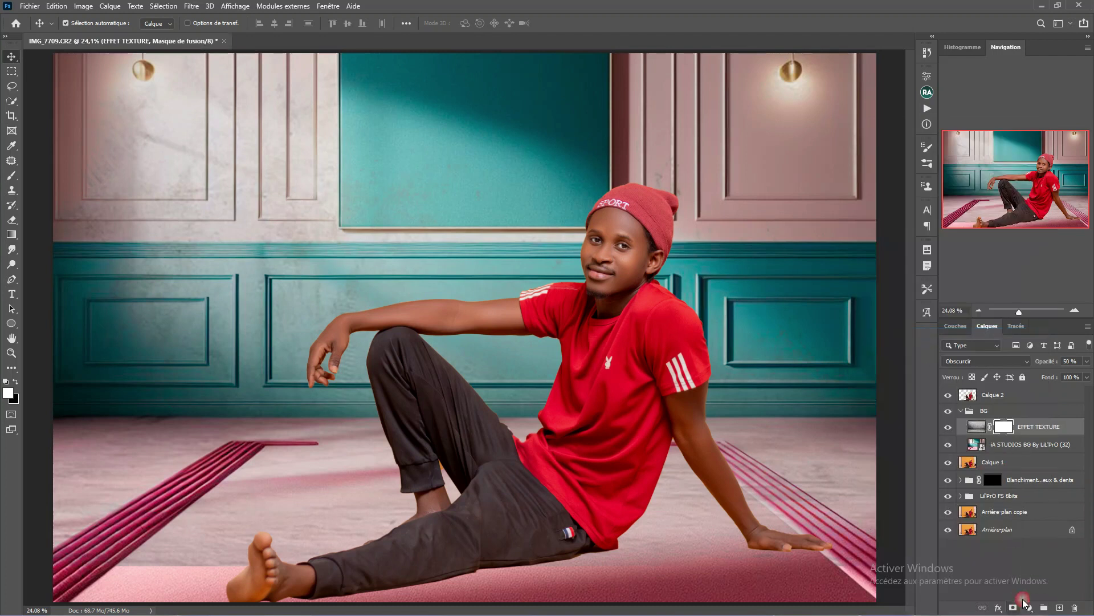
# Step: Paint the mask black with a very large brush to hide the texture on the pink floor
pyautogui.press('b')
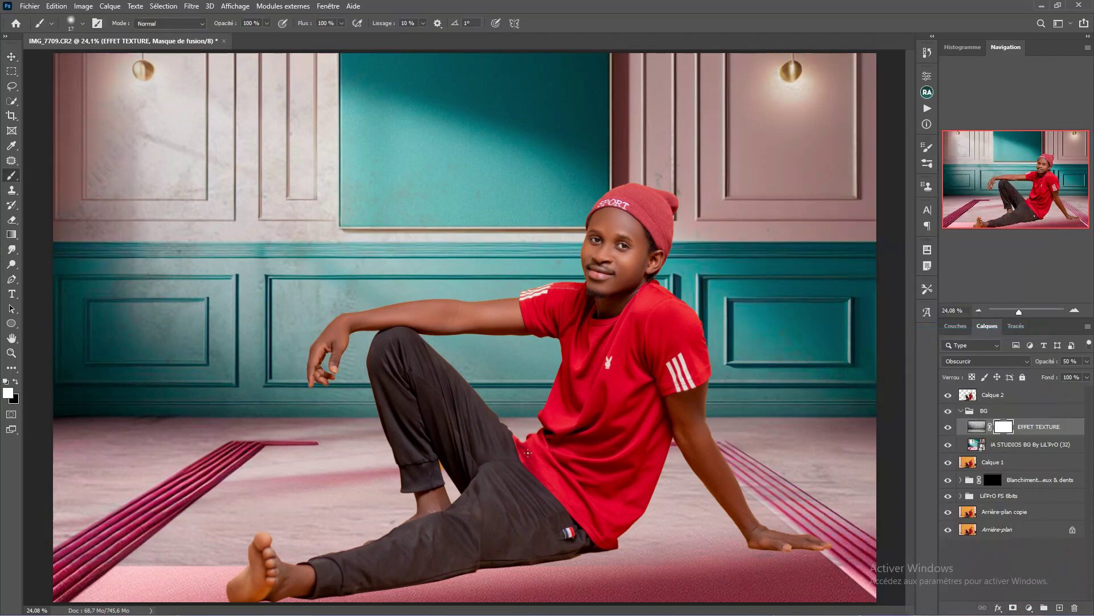
pyautogui.keyDown('alt'); pyautogui.rightClick(509, 467); pyautogui.keyUp('alt')
pyautogui.press('x')
pyautogui.moveTo(183, 545); pyautogui.dragTo(55, 490)
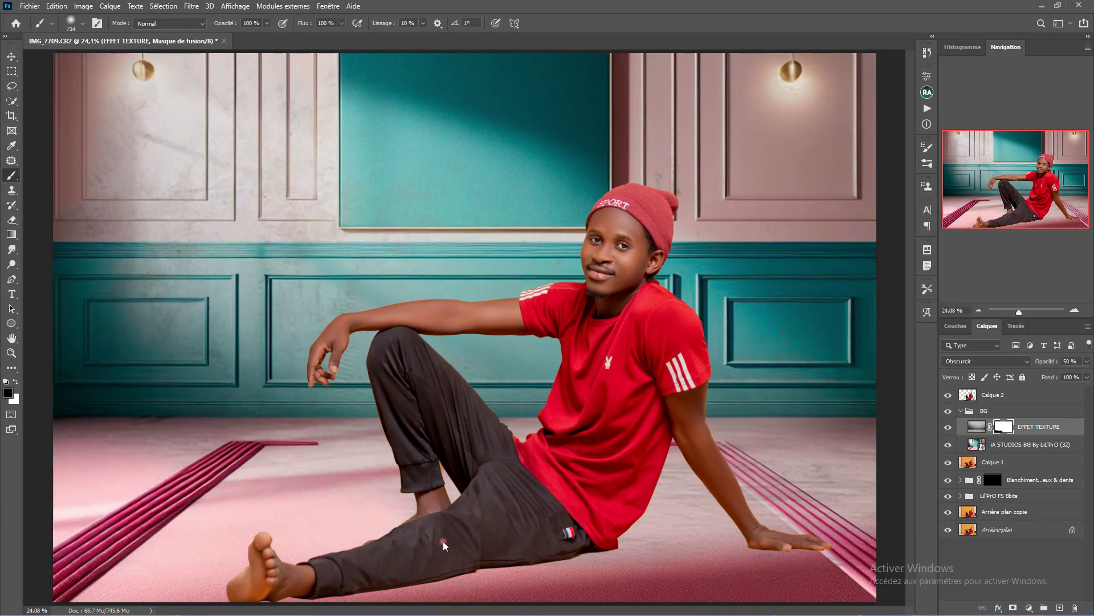
pyautogui.moveTo(614, 511); pyautogui.dragTo(830, 489)
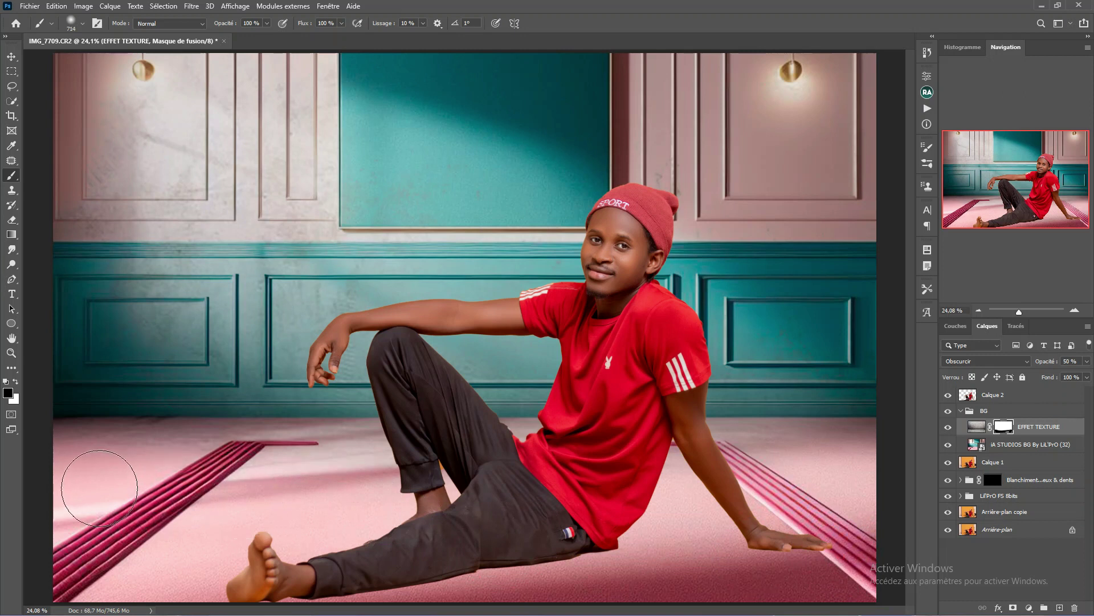
pyautogui.scroll(-1, 472, 336)
pyautogui.scroll(1, 472, 337)
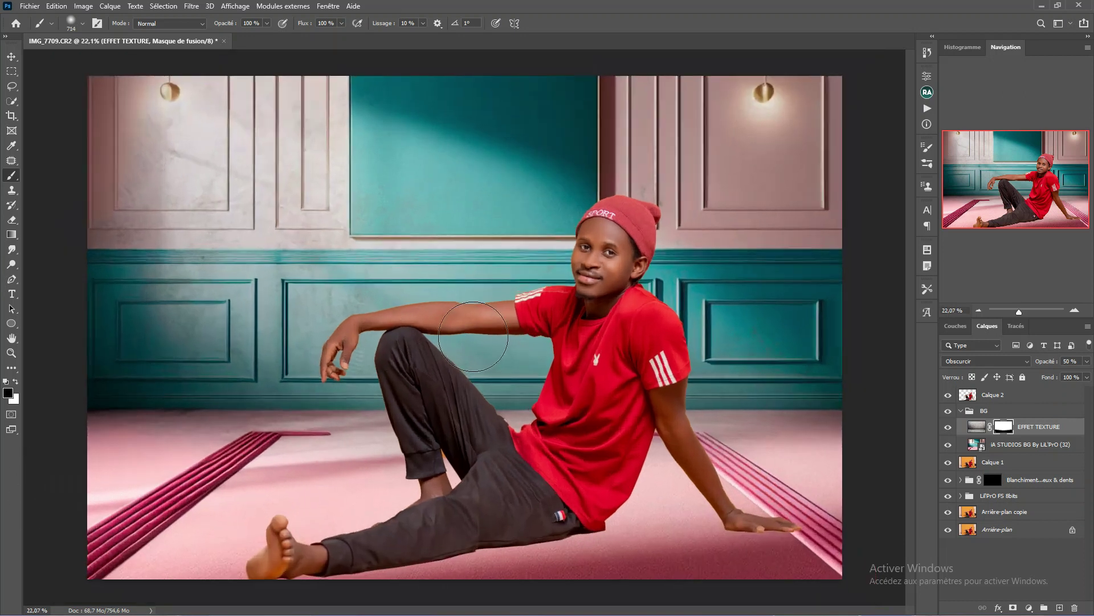
pyautogui.click(946, 428)
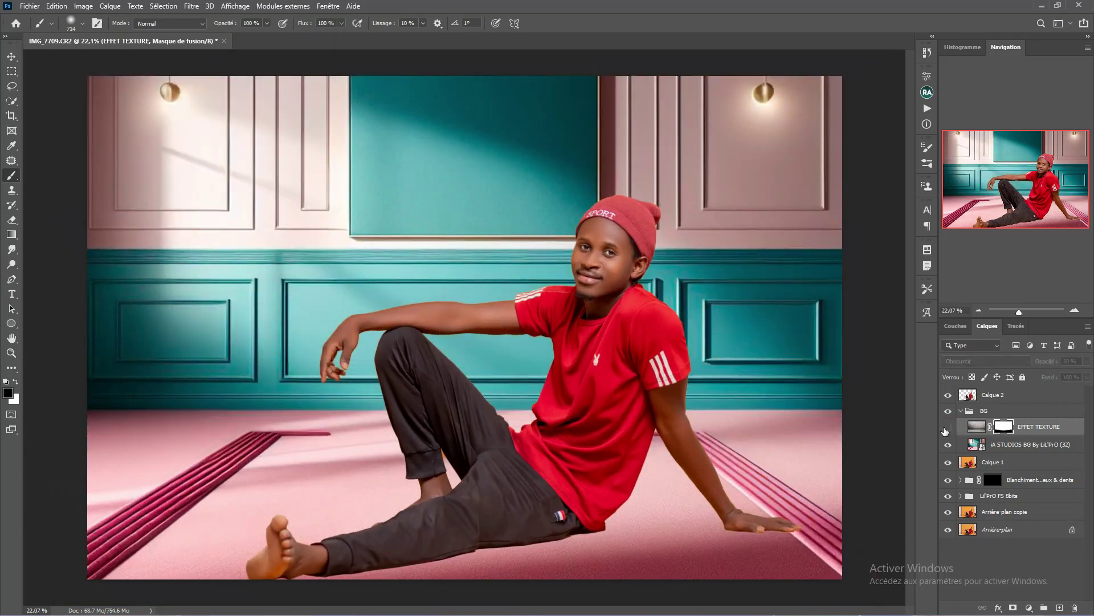
pyautogui.click(947, 428)
pyautogui.click(946, 427)
pyautogui.click(946, 427)
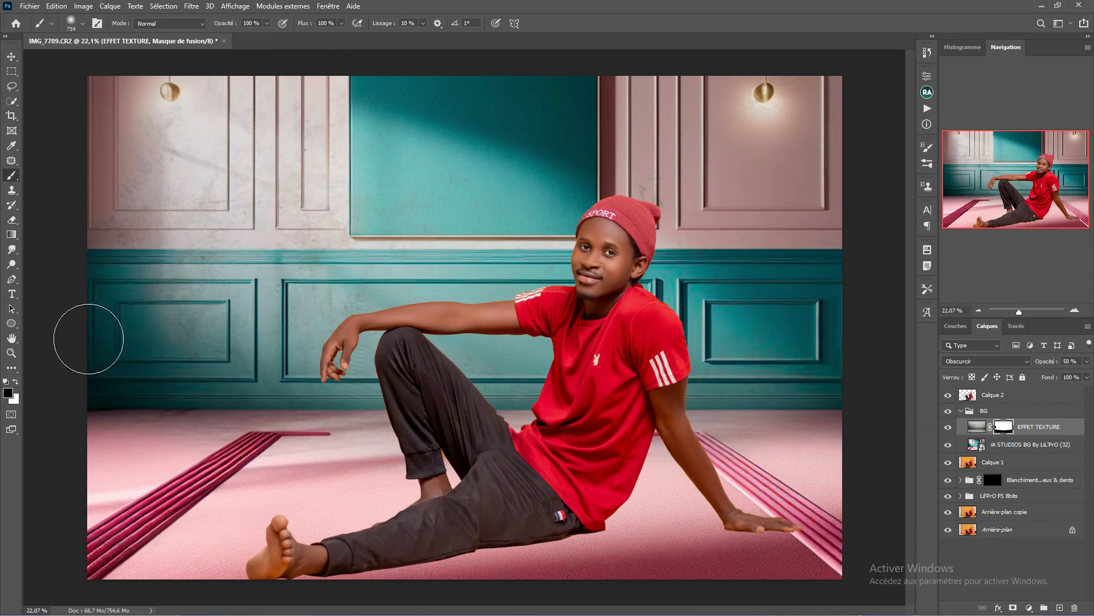
# Step: Mask out the texture on the upper wall trim, teal band and moulding, then compare
pyautogui.moveTo(188, 285)
pyautogui.mouseDown()
pyautogui.moveTo(244, 187)
pyautogui.moveTo(205, 114)
pyautogui.mouseUp()
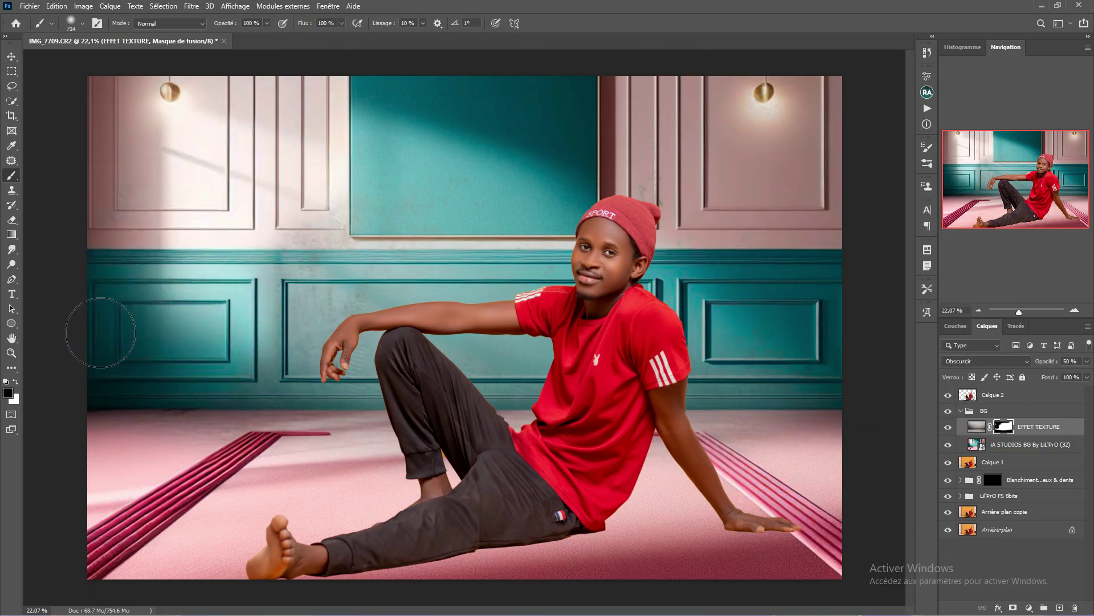
pyautogui.moveTo(85, 327); pyautogui.dragTo(831, 318)
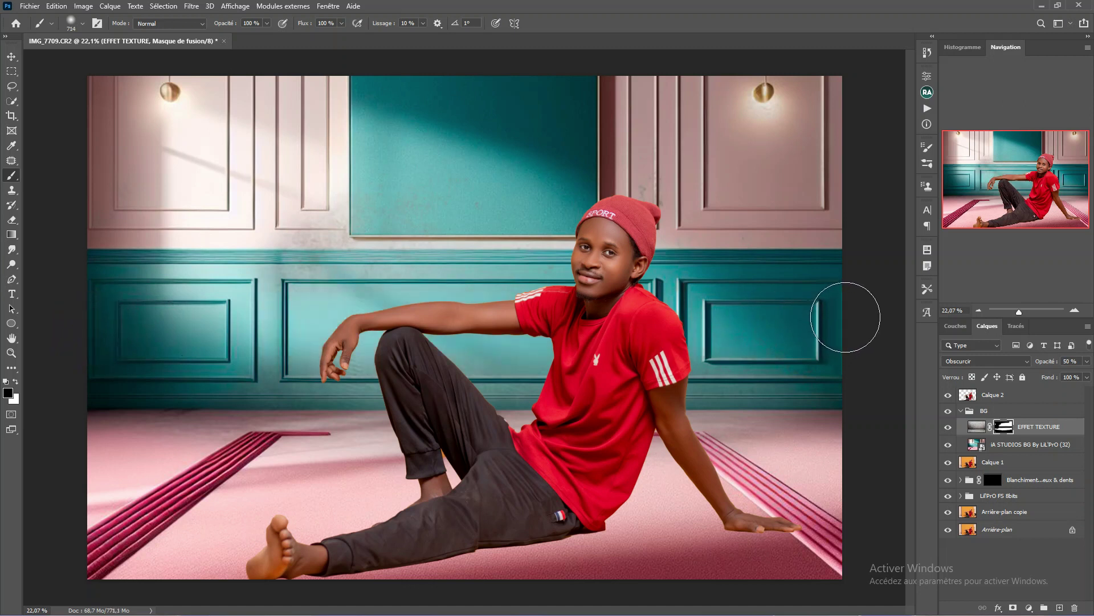
pyautogui.moveTo(399, 245); pyautogui.dragTo(570, 239)
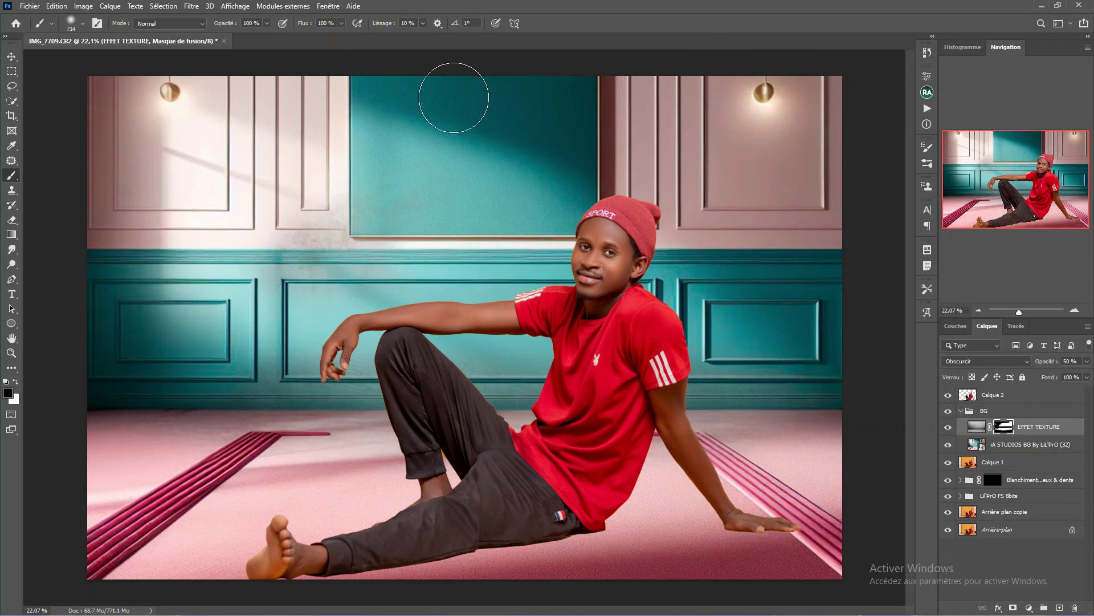
pyautogui.moveTo(454, 97); pyautogui.dragTo(269, 256)
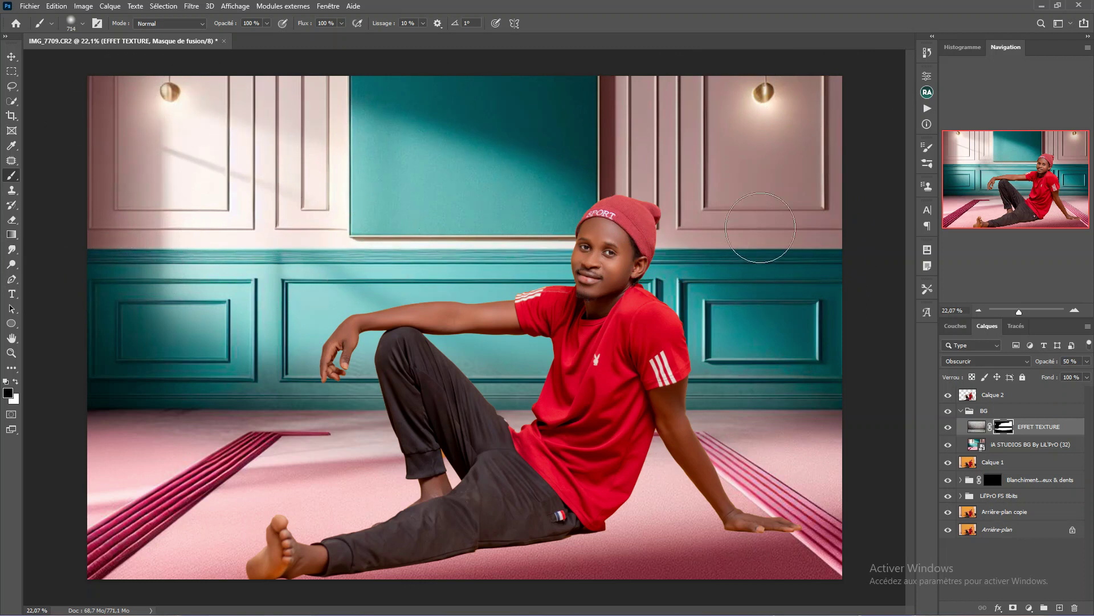
pyautogui.click(948, 427)
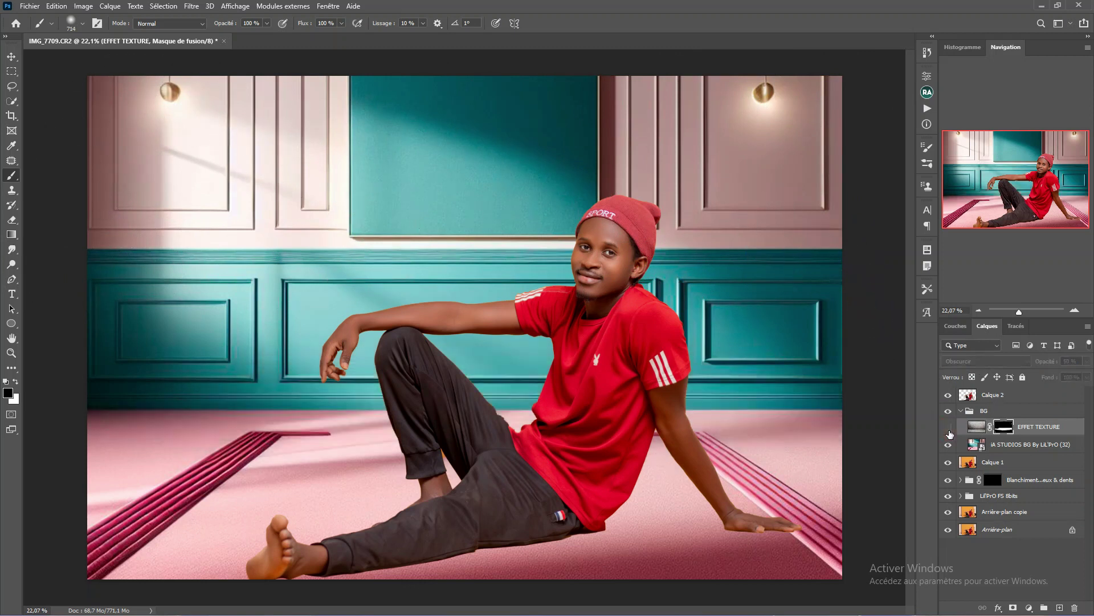
pyautogui.click(949, 428)
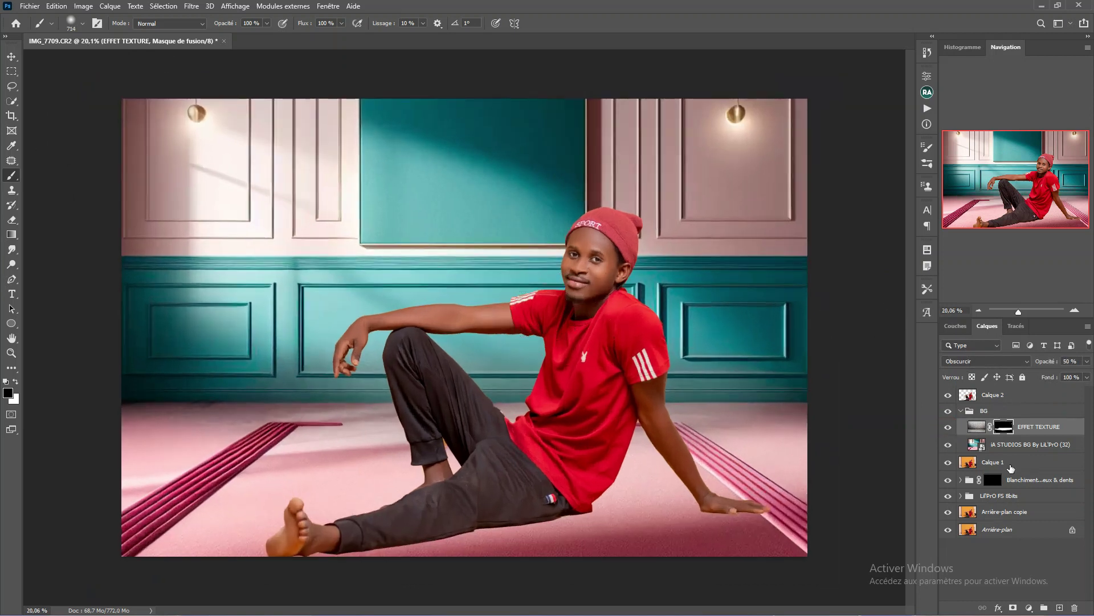
# Step: Lasso the floor area under the man's legs on Calque 1 and copy it to new layer Calque 3
pyautogui.click(1011, 467)
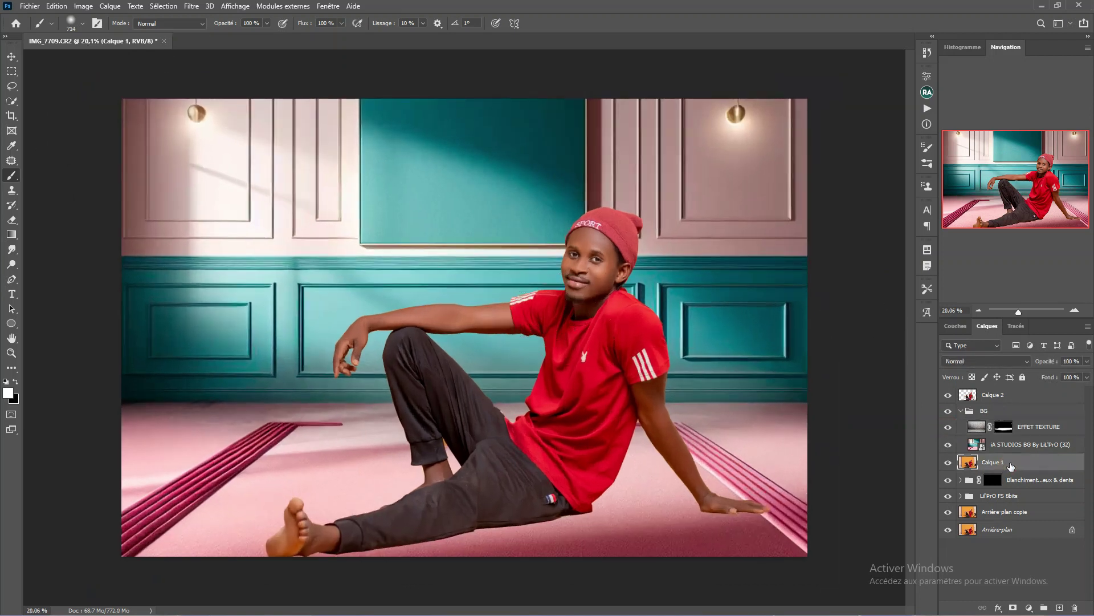
pyautogui.click(949, 411)
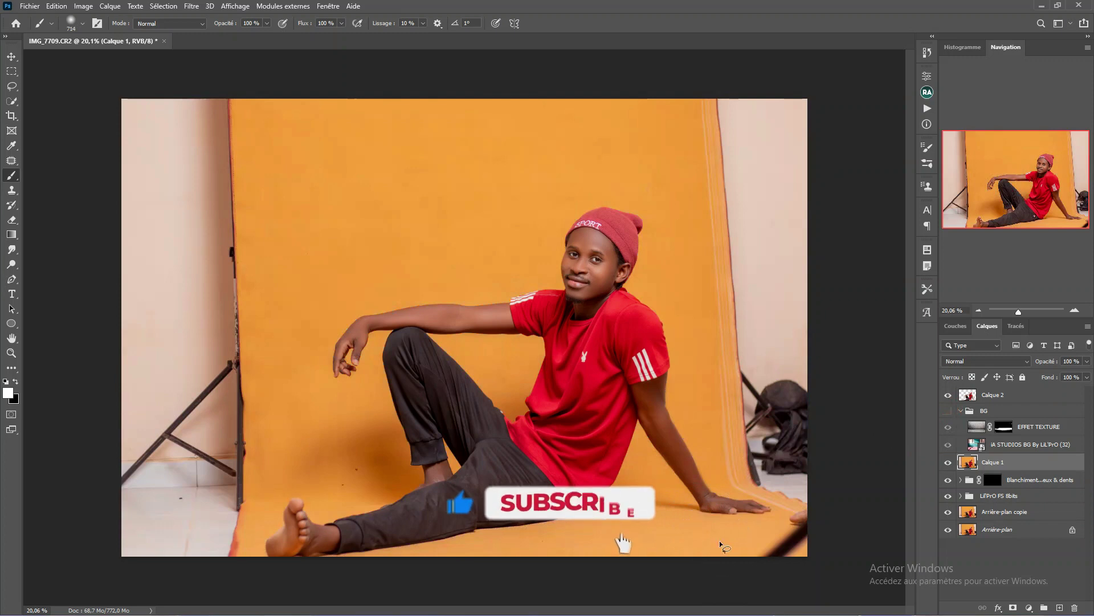
pyautogui.press('l')
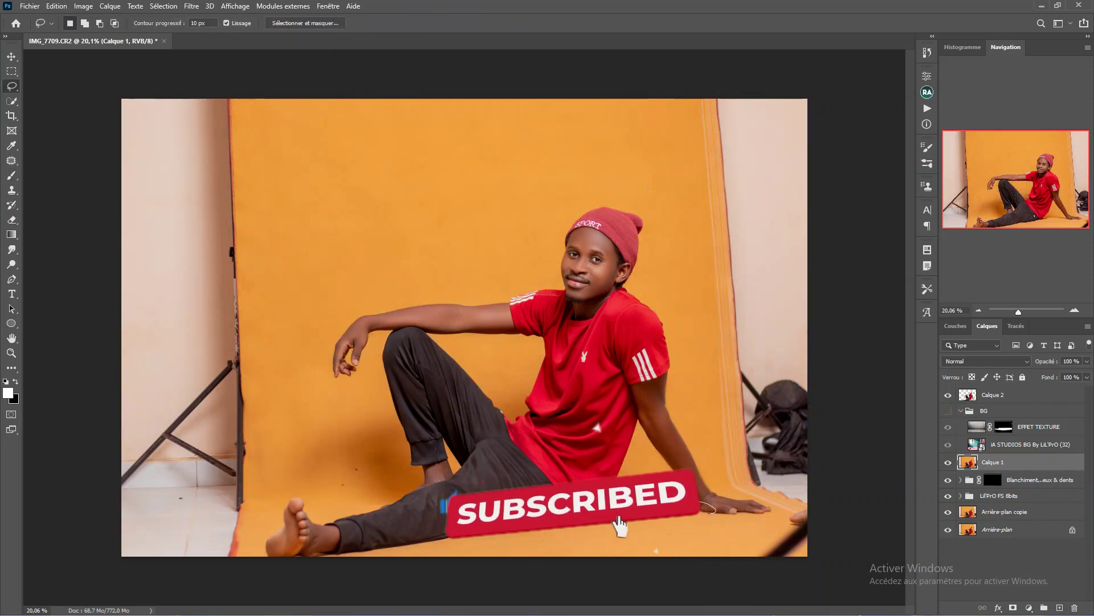
pyautogui.moveTo(716, 513)
pyautogui.mouseDown()
pyautogui.moveTo(440, 412)
pyautogui.moveTo(364, 403)
pyautogui.moveTo(288, 442)
pyautogui.moveTo(282, 488)
pyautogui.moveTo(330, 504)
pyautogui.moveTo(357, 530)
pyautogui.moveTo(345, 518)
pyautogui.moveTo(301, 538)
pyautogui.moveTo(298, 566)
pyautogui.moveTo(623, 566)
pyautogui.moveTo(723, 540)
pyautogui.moveTo(716, 509)
pyautogui.moveTo(544, 526)
pyautogui.moveTo(347, 566)
pyautogui.moveTo(377, 579)
pyautogui.moveTo(721, 560)
pyautogui.mouseUp()
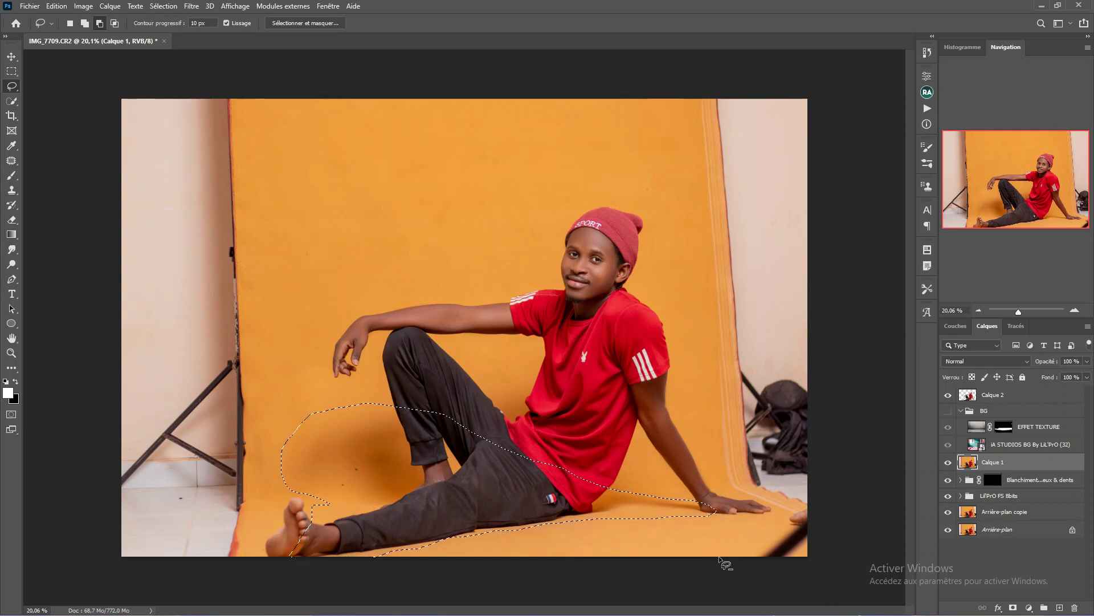
pyautogui.moveTo(396, 563)
pyautogui.mouseDown()
pyautogui.moveTo(367, 559)
pyautogui.moveTo(384, 570)
pyautogui.mouseUp()
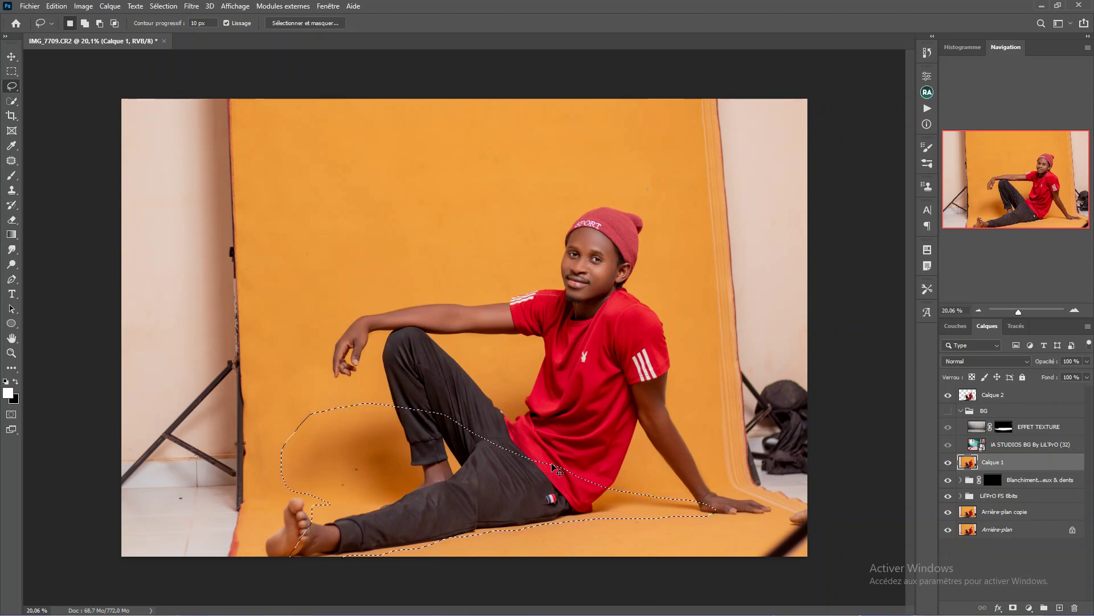
pyautogui.hotkey('ctrl', 'j')
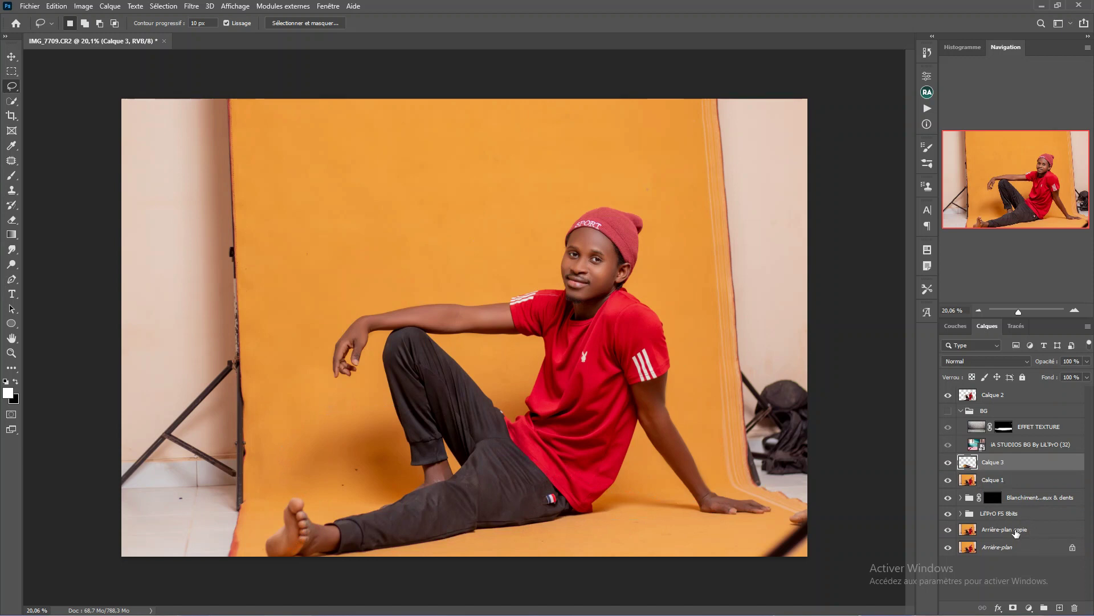
# Step: Move Calque 3 under Calque 2, show the room, and blend it in Lumière tamisée mode
pyautogui.moveTo(1003, 465); pyautogui.dragTo(1008, 409)
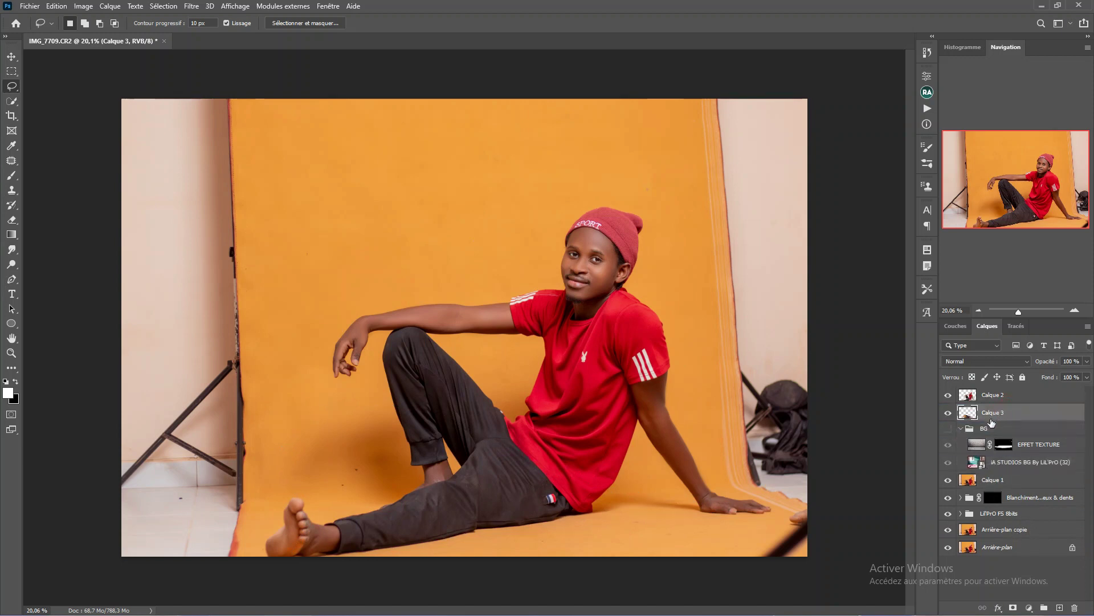
pyautogui.click(949, 429)
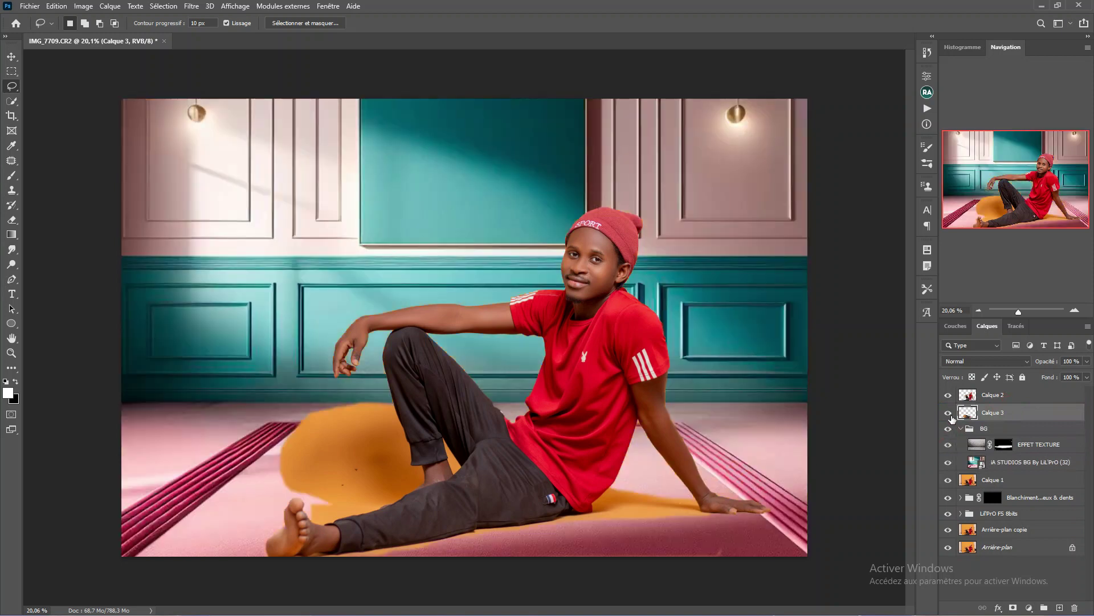
pyautogui.click(987, 366)
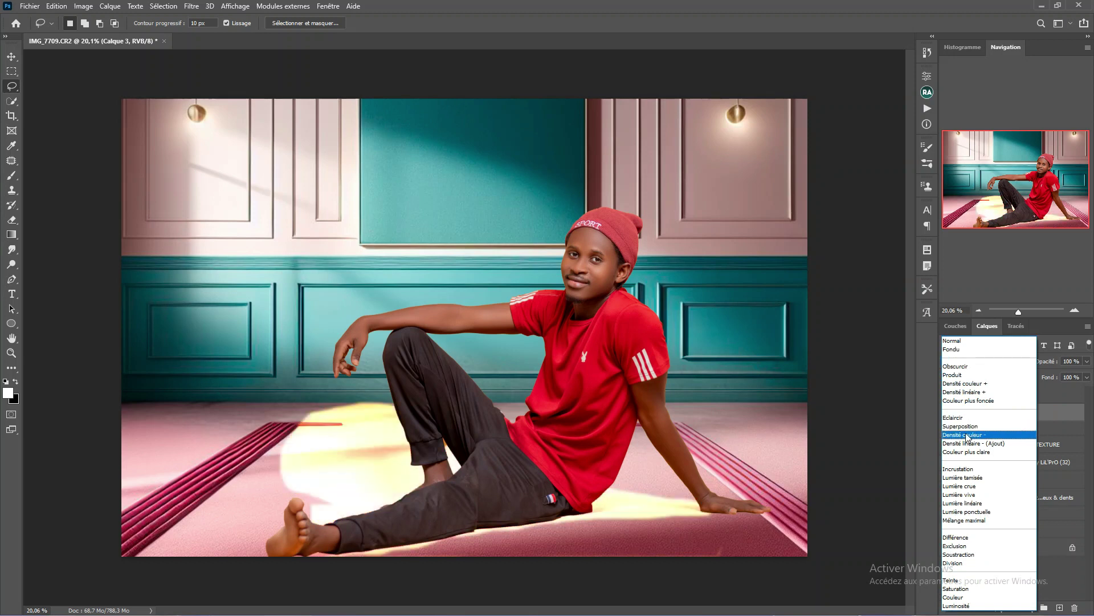
pyautogui.click(965, 479)
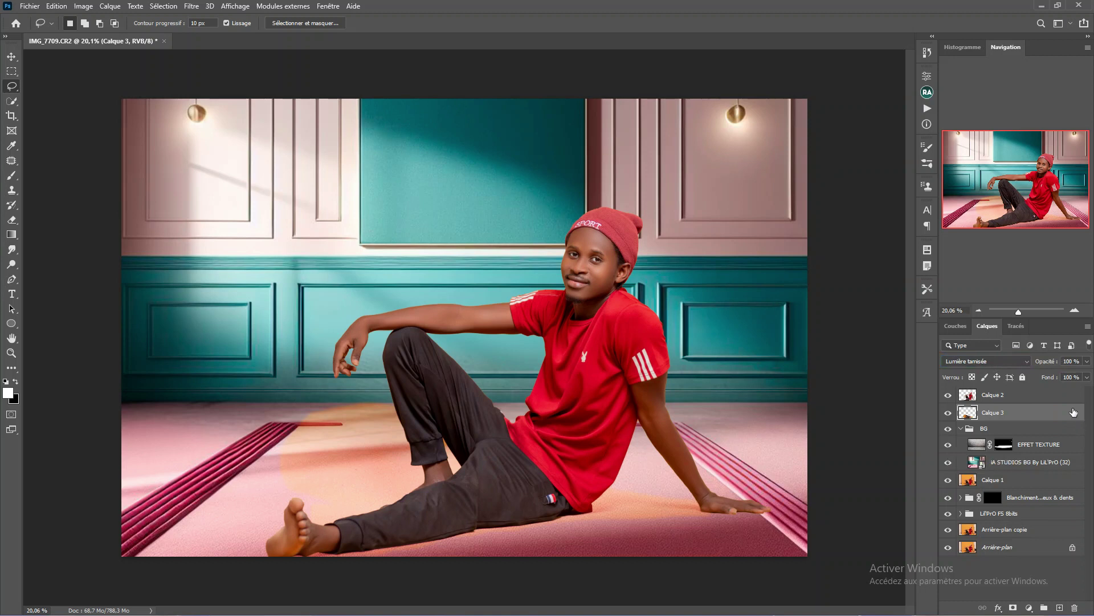
pyautogui.doubleClick(1073, 413)
# Step: Set Calque 3's Gray blend-if sliders, with the underlying layer range 54 to 225
pyautogui.moveTo(746, 230)
pyautogui.mouseDown()
pyautogui.moveTo(803, 167)
pyautogui.moveTo(849, 77)
pyautogui.mouseUp()
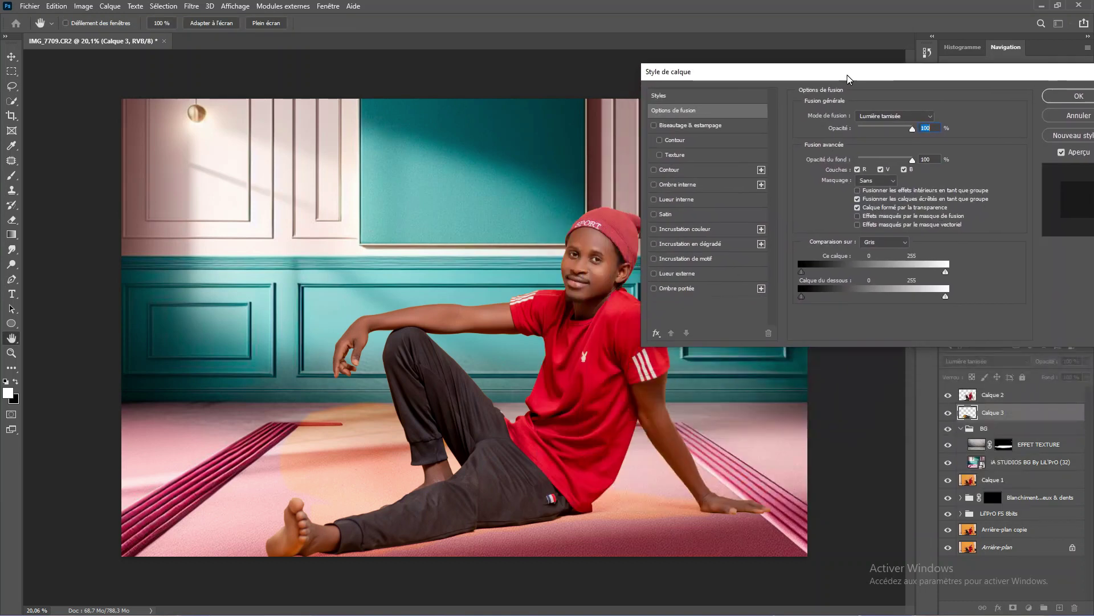
pyautogui.click(882, 241)
pyautogui.click(887, 200)
pyautogui.moveTo(863, 74); pyautogui.dragTo(834, 66)
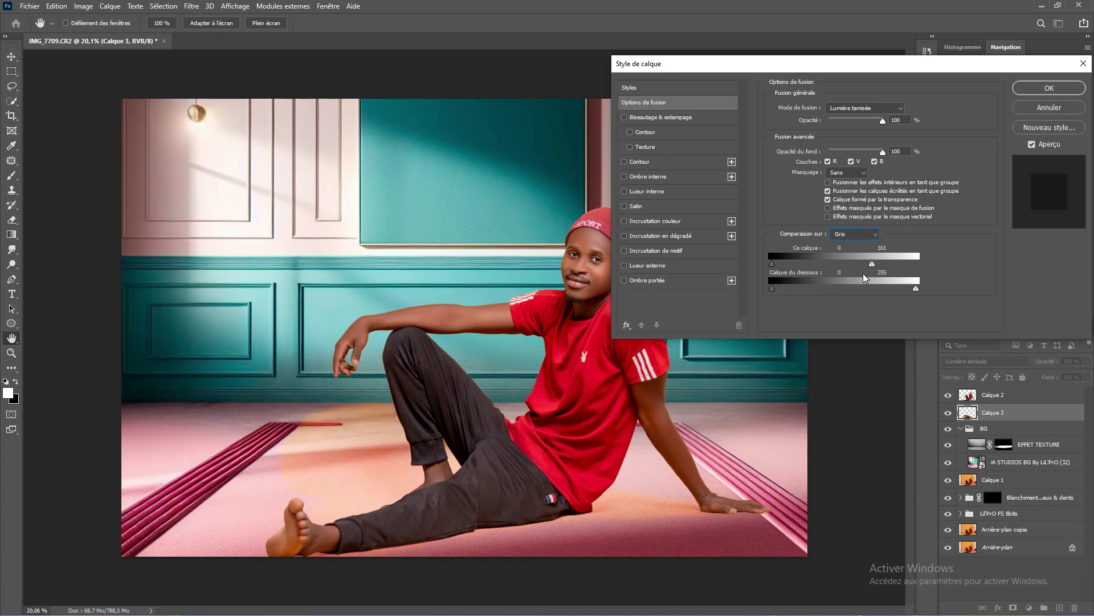
pyautogui.moveTo(838, 277); pyautogui.dragTo(851, 280)
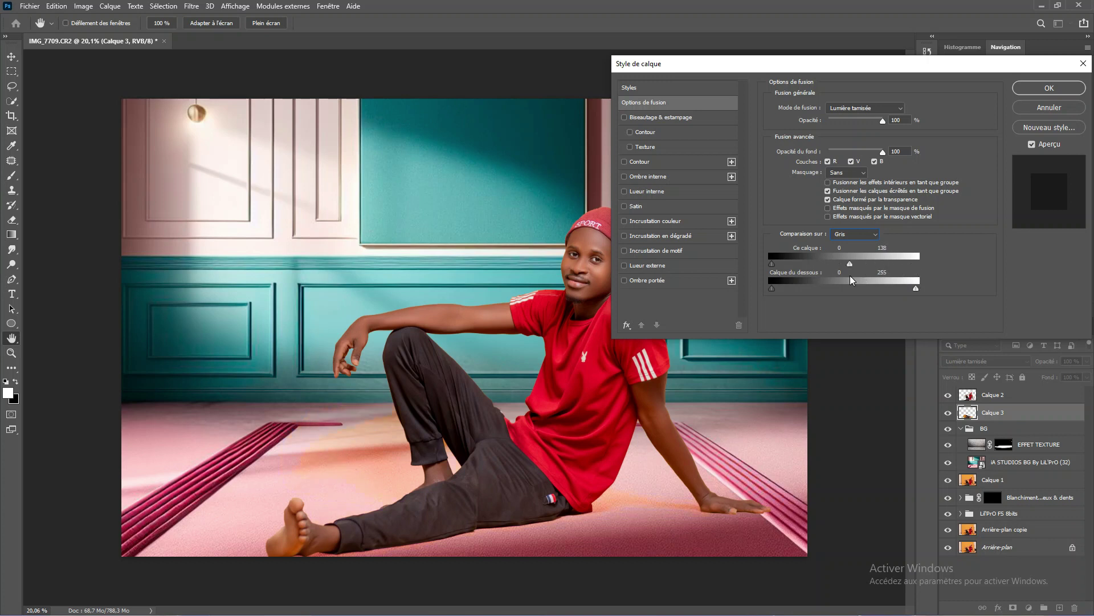
pyautogui.moveTo(847, 282); pyautogui.dragTo(843, 280)
pyautogui.moveTo(871, 290); pyautogui.dragTo(900, 289)
pyautogui.moveTo(798, 293)
pyautogui.mouseDown()
pyautogui.moveTo(845, 289)
pyautogui.moveTo(770, 289)
pyautogui.mouseUp()
pyautogui.moveTo(849, 263); pyautogui.dragTo(841, 265)
pyautogui.moveTo(859, 85)
pyautogui.mouseDown()
pyautogui.moveTo(829, 154)
pyautogui.moveTo(837, 191)
pyautogui.mouseUp()
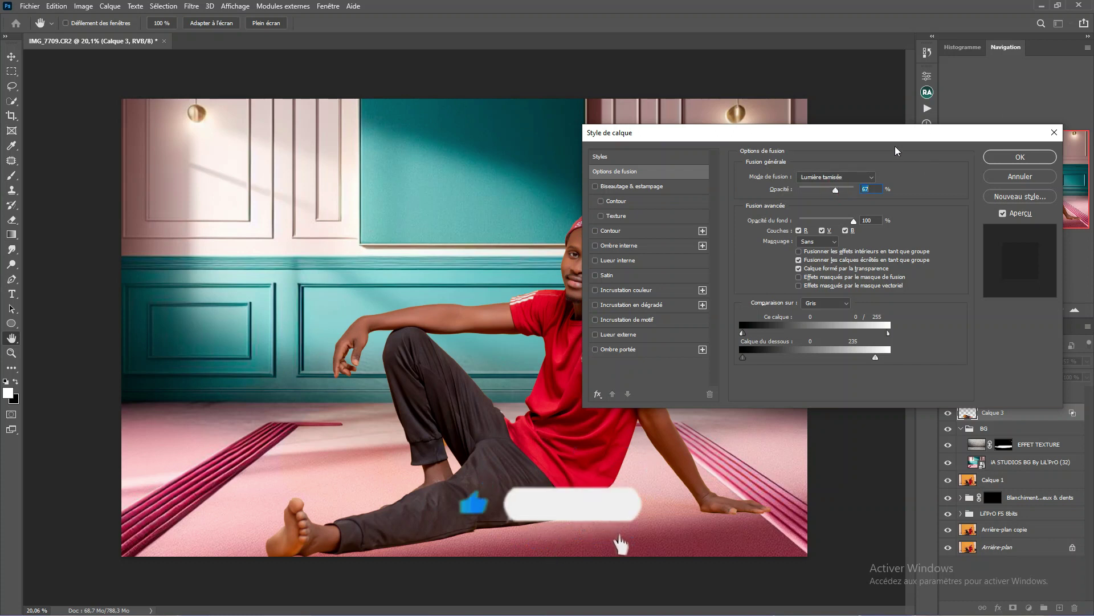
# Step: Apply Calque 3's blending and toggle the floor patch off and on to compare the glow
pyautogui.click(1020, 157)
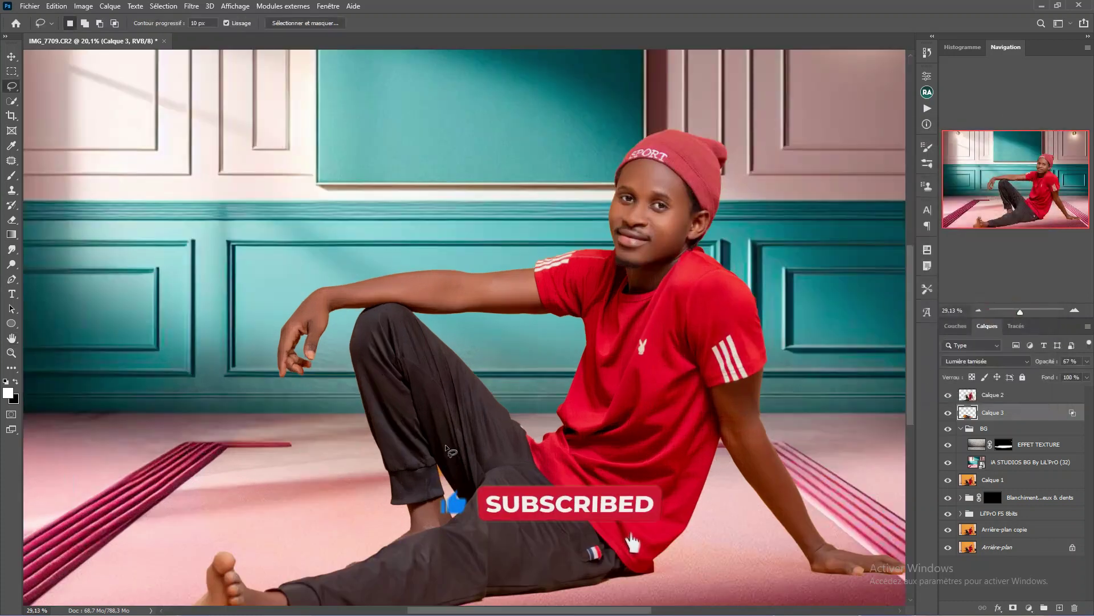
pyautogui.moveTo(1018, 312); pyautogui.dragTo(1020, 311)
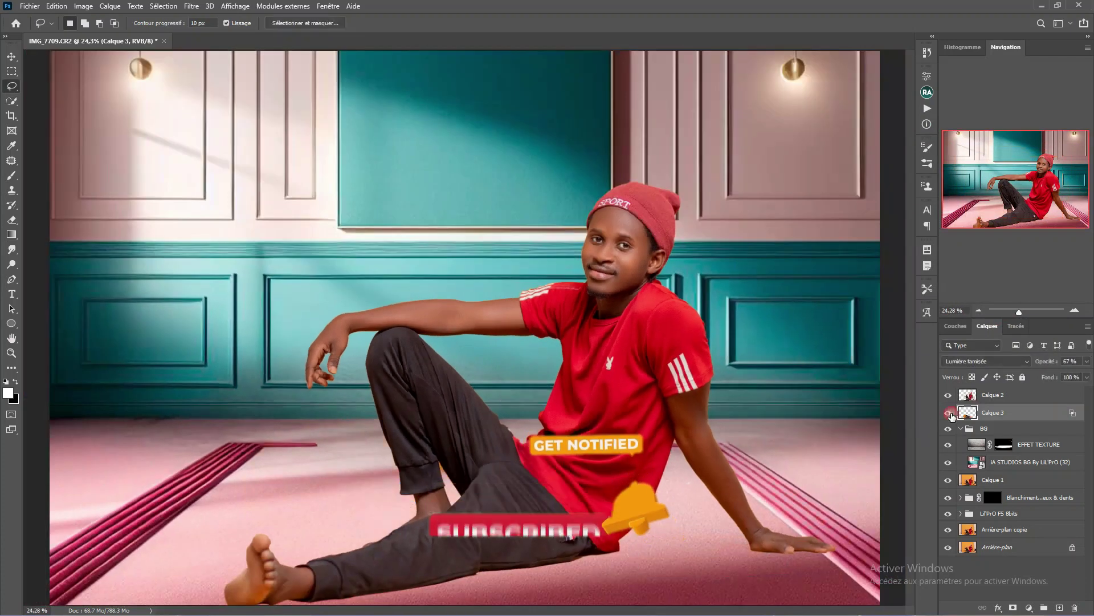
pyautogui.click(949, 412)
pyautogui.click(949, 412)
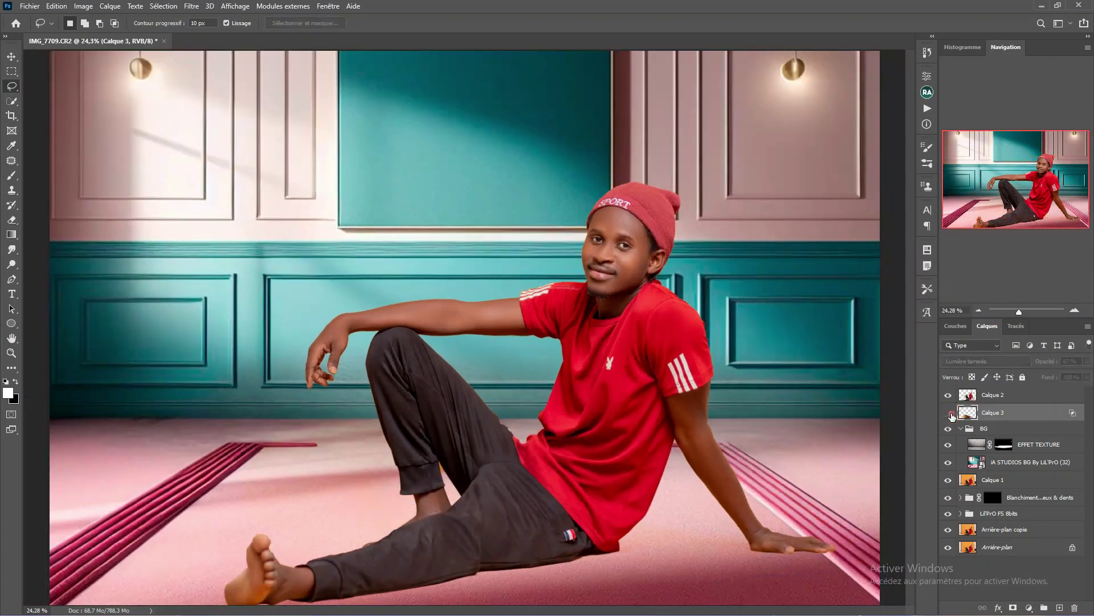
pyautogui.scroll(-1, 668, 464)
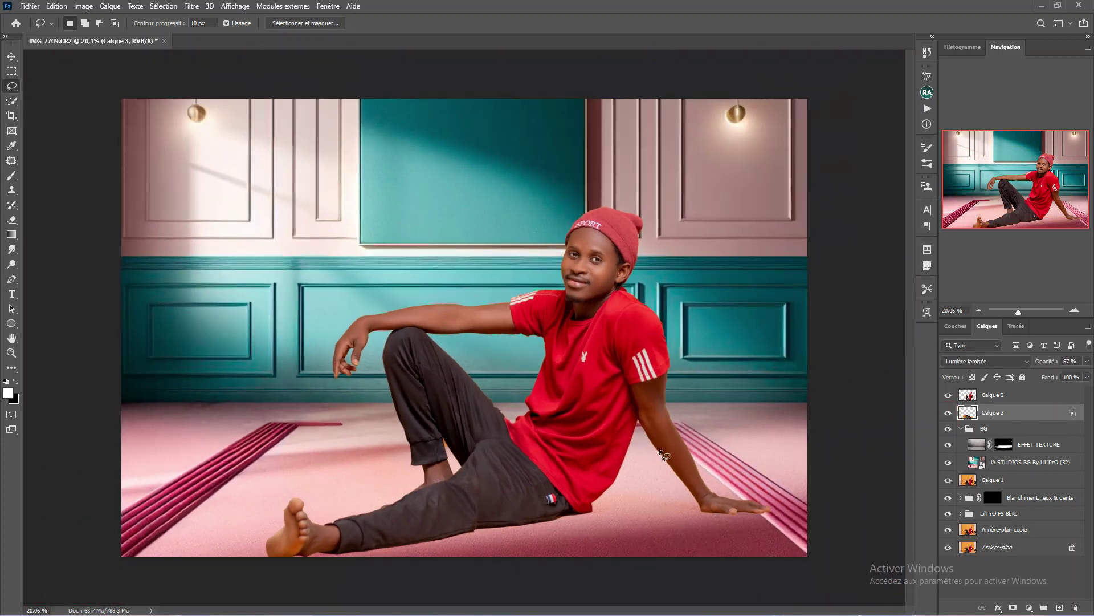
pyautogui.scroll(1, 662, 455)
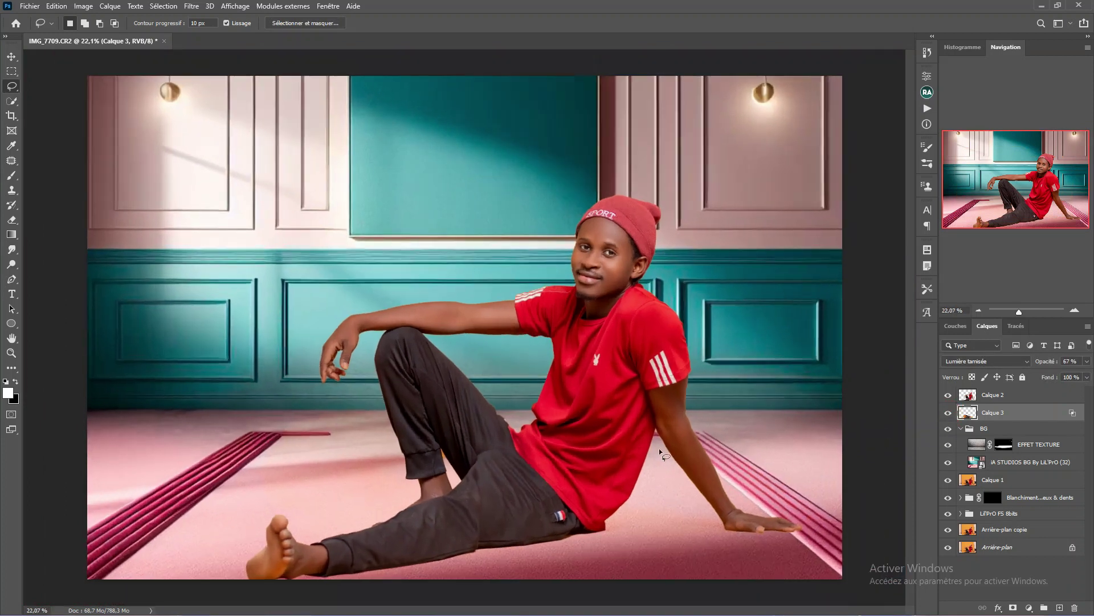
pyautogui.click(1029, 608)
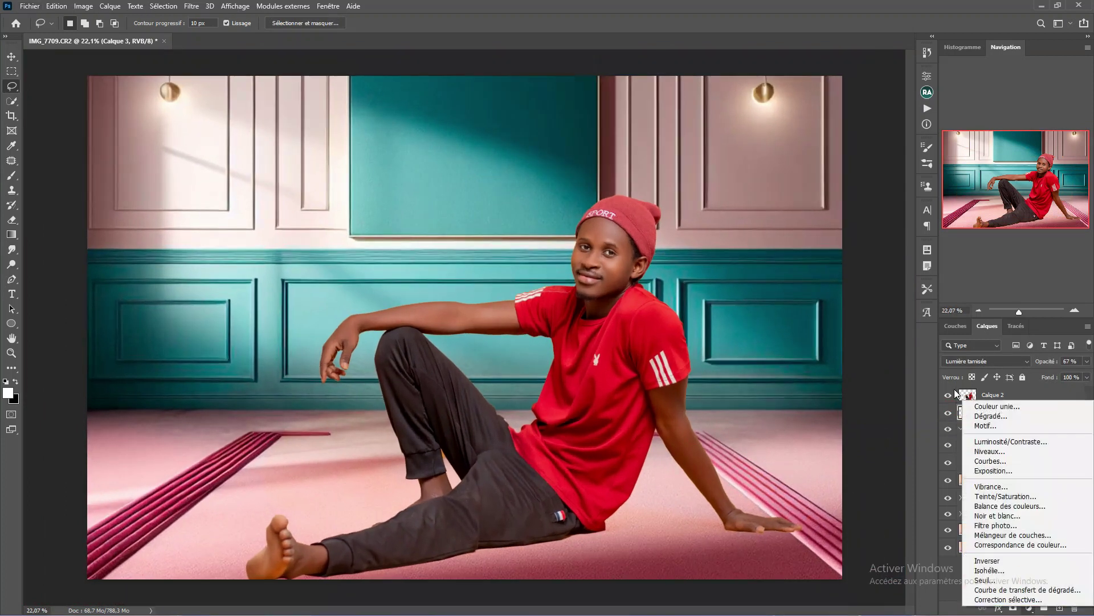
# Step: Create a black (000000) solid-colour fill layer, Fond 1, clipped to Calque 3
pyautogui.click(993, 408)
pyautogui.click(658, 479)
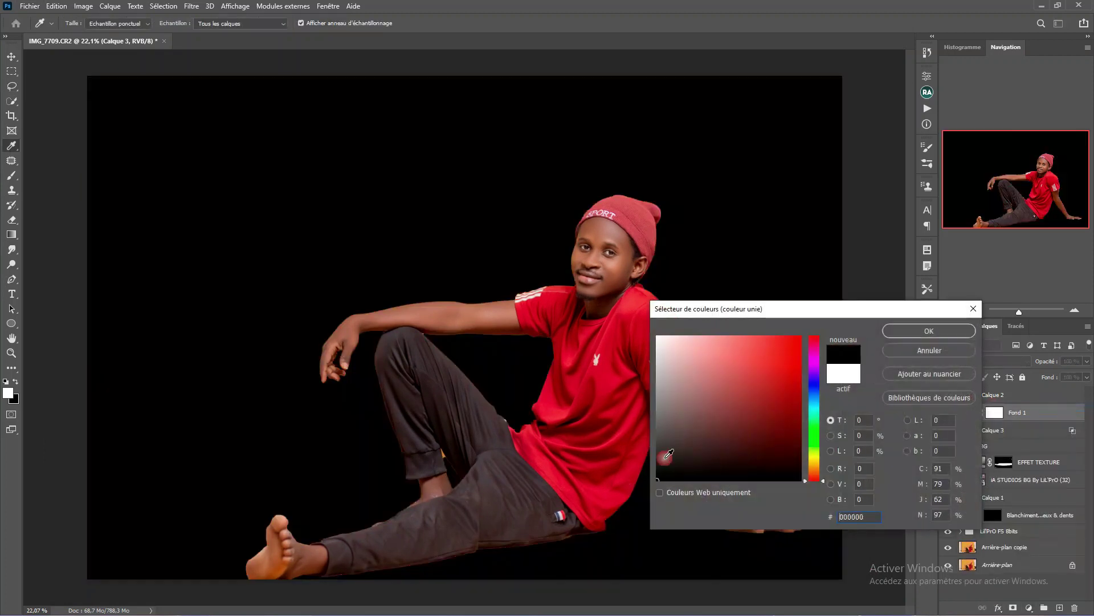
pyautogui.click(929, 330)
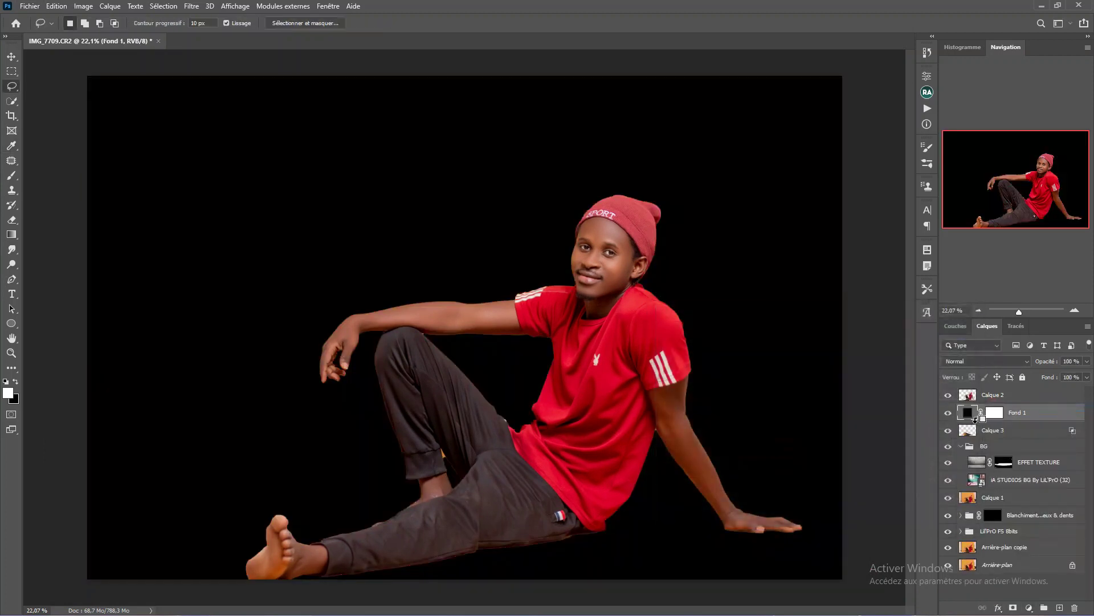
pyautogui.keyDown('alt'); pyautogui.click(975, 421); pyautogui.keyUp('alt')
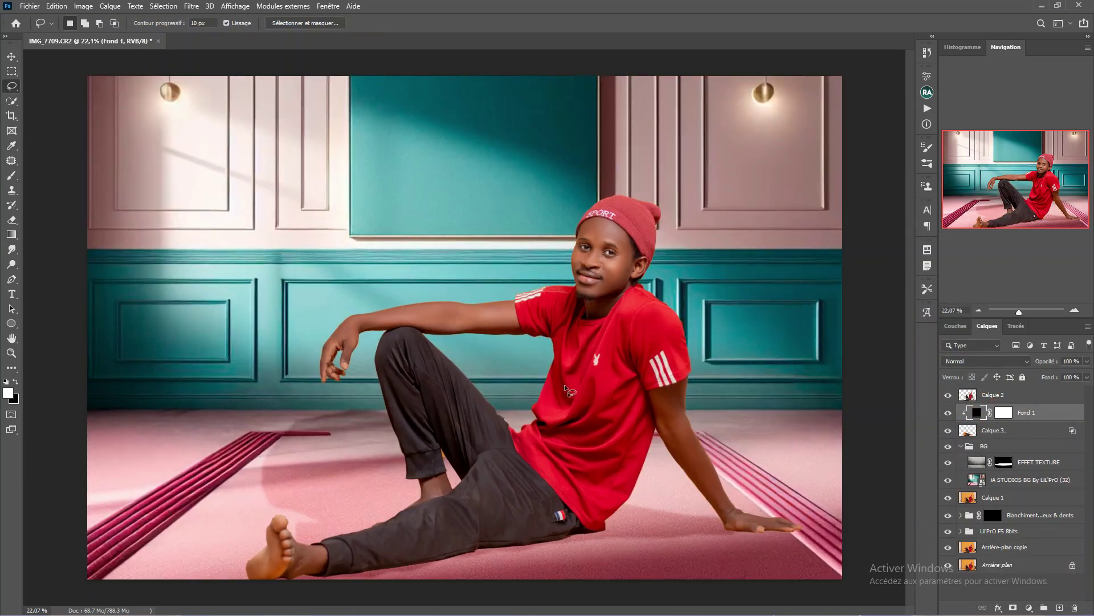
# Step: Paint Fond 1's mask black around the arm, foot and forearm, resizing the brush to 243 and 524
pyautogui.press('b')
pyautogui.click(1004, 412)
pyautogui.press('x')
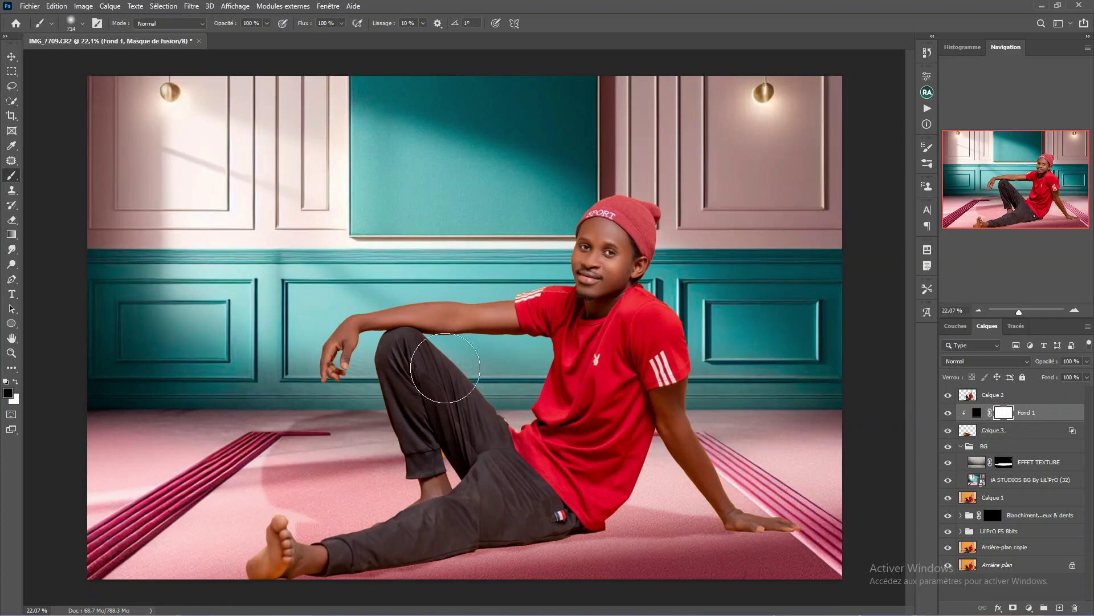
pyautogui.moveTo(256, 403); pyautogui.dragTo(441, 385)
pyautogui.moveTo(264, 508); pyautogui.dragTo(264, 505)
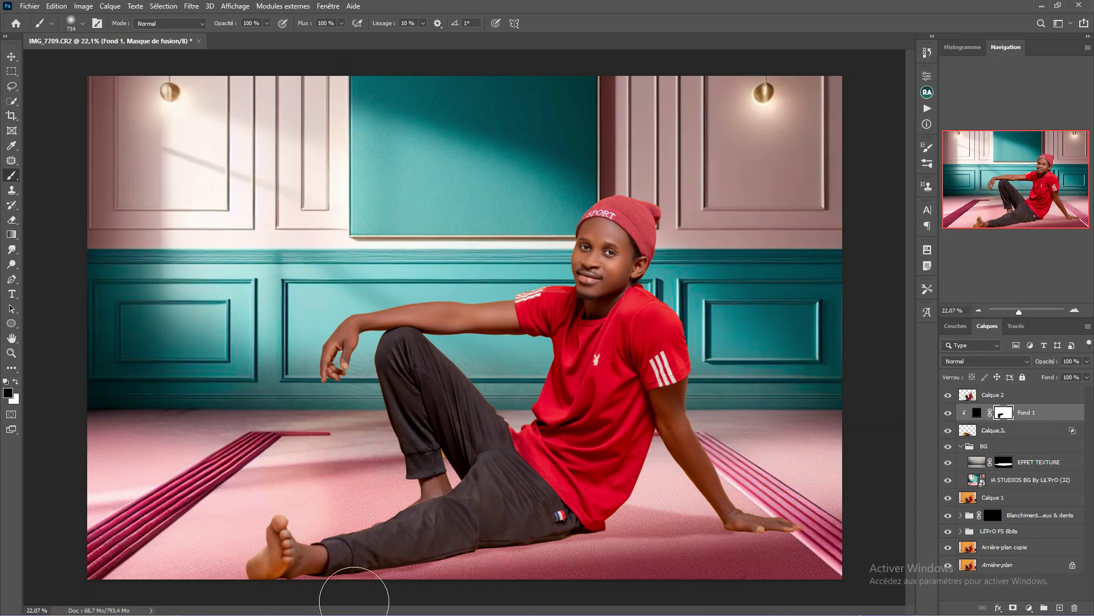
pyautogui.moveTo(344, 595); pyautogui.dragTo(320, 595)
pyautogui.moveTo(630, 573); pyautogui.dragTo(650, 573)
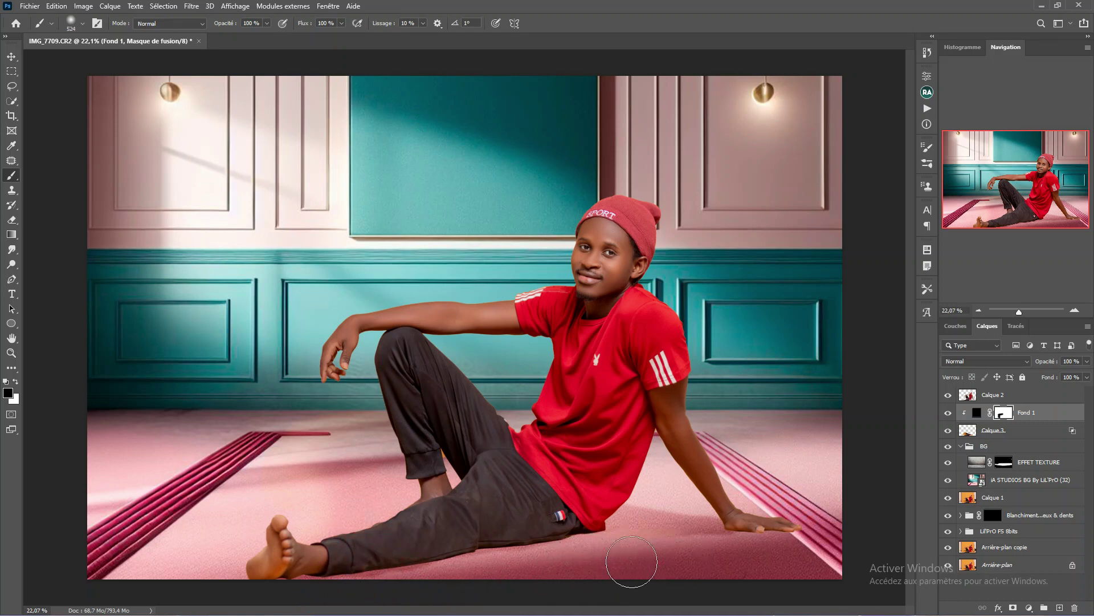
pyautogui.moveTo(745, 566)
pyautogui.mouseDown()
pyautogui.moveTo(701, 480)
pyautogui.moveTo(618, 473)
pyautogui.mouseUp()
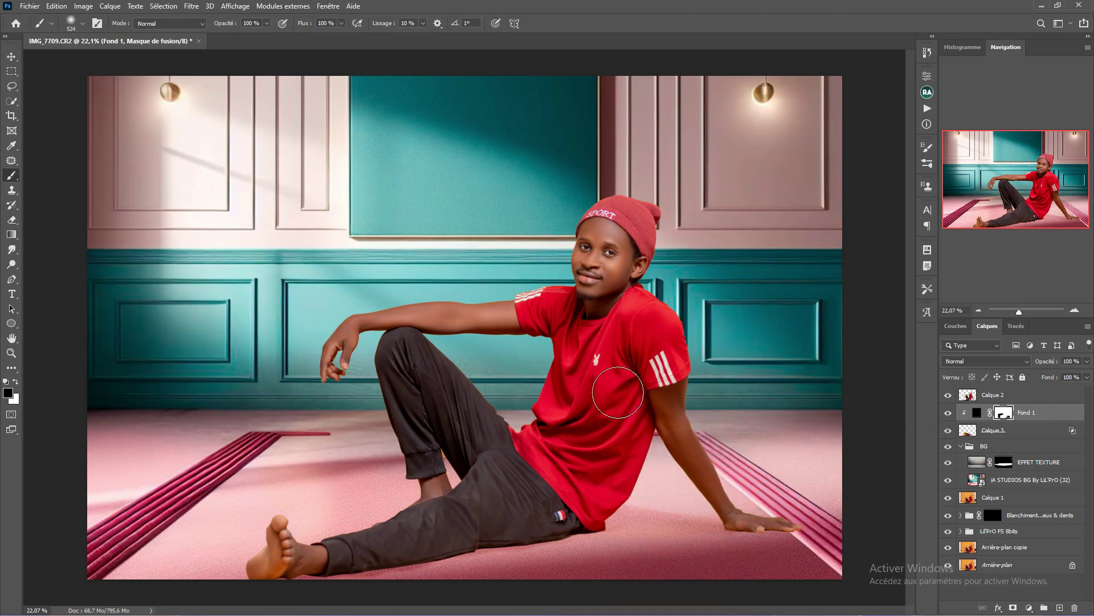
# Step: Fit the image in view, check the shadow fill, and refine the mask on the floor by the foot
pyautogui.scroll(-1, 619, 388)
pyautogui.scroll(3, 587, 289)
pyautogui.hotkey('ctrl', '0')
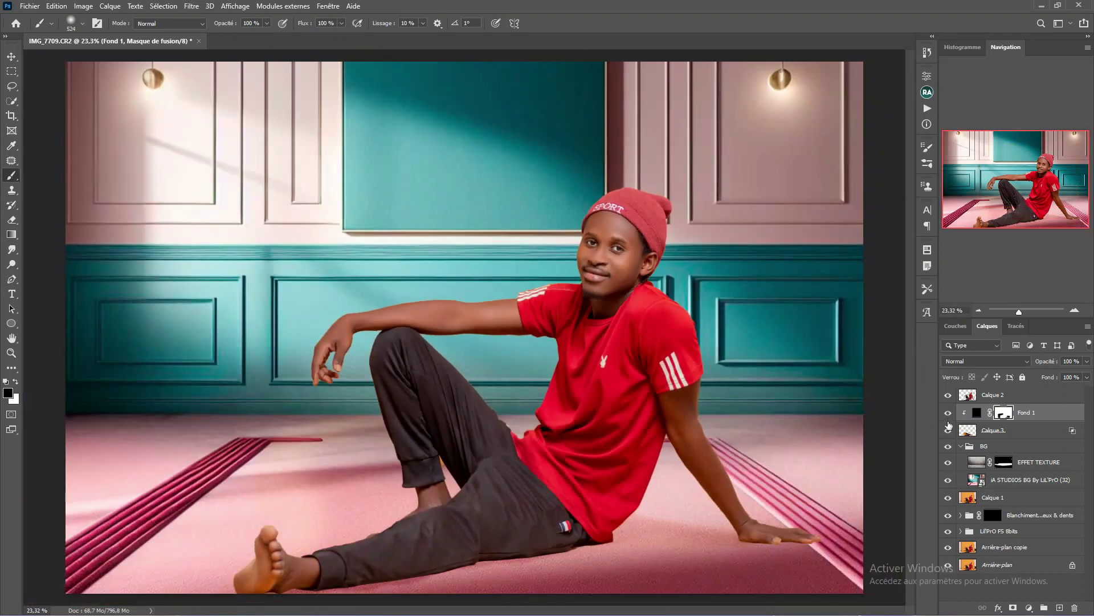
pyautogui.click(948, 412)
pyautogui.moveTo(362, 506)
pyautogui.mouseDown()
pyautogui.moveTo(306, 512)
pyautogui.moveTo(377, 507)
pyautogui.moveTo(367, 489)
pyautogui.moveTo(300, 513)
pyautogui.moveTo(161, 501)
pyautogui.mouseUp()
pyautogui.scroll(-1, 161, 500)
pyautogui.scroll(3, 441, 428)
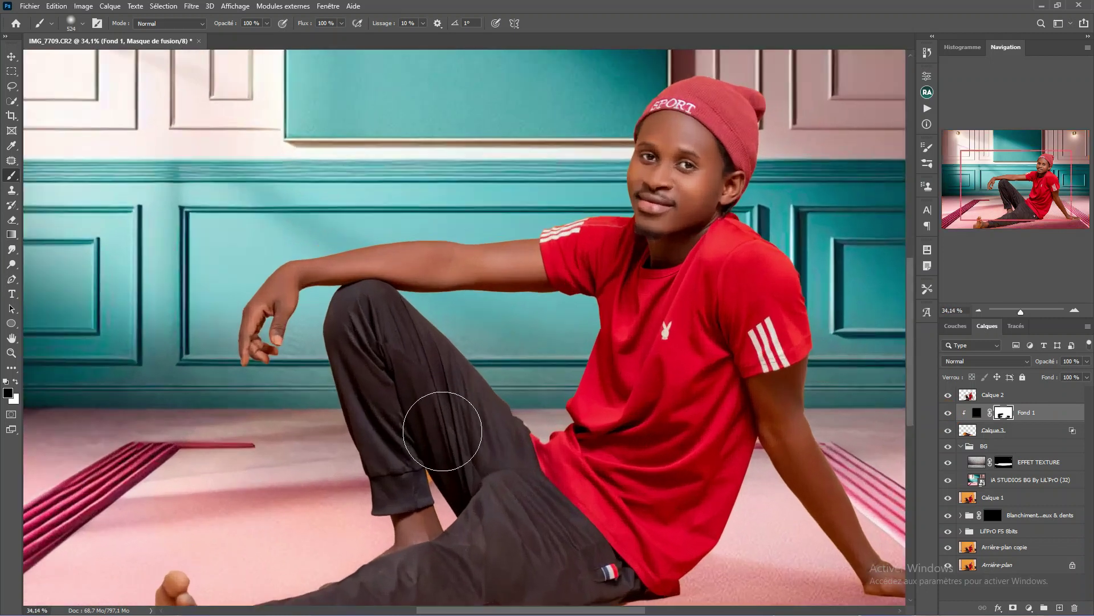
pyautogui.scroll(2, 444, 430)
pyautogui.click(968, 399)
pyautogui.click(948, 398)
# Step: Trace the orange gap beside the trouser cuff with the Pen and content-aware fill it with fabric
pyautogui.scroll(3, 450, 487)
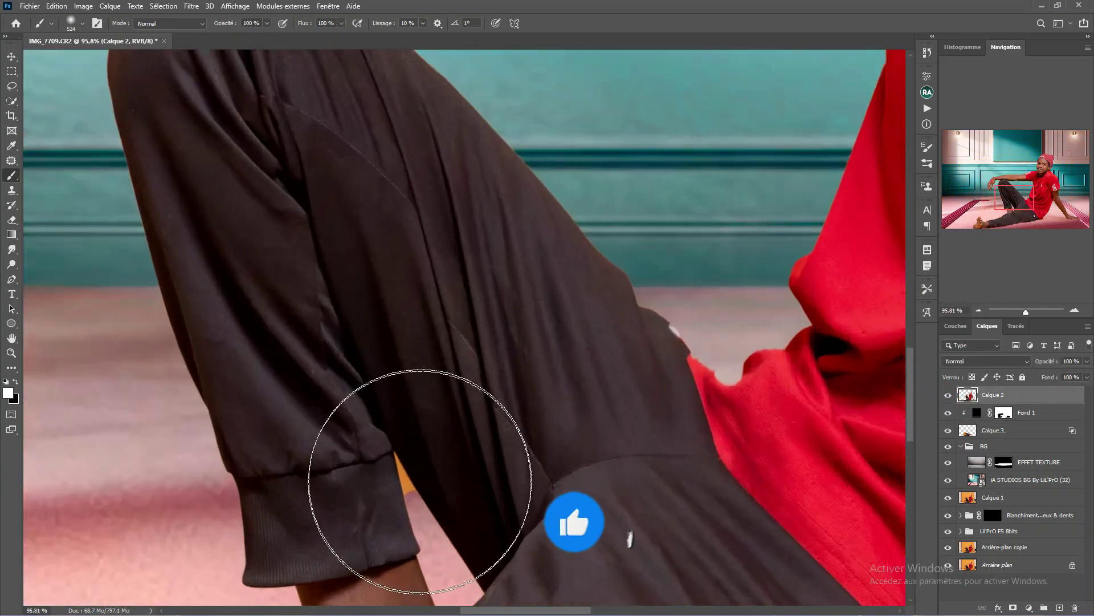
pyautogui.press('p')
pyautogui.click(414, 535)
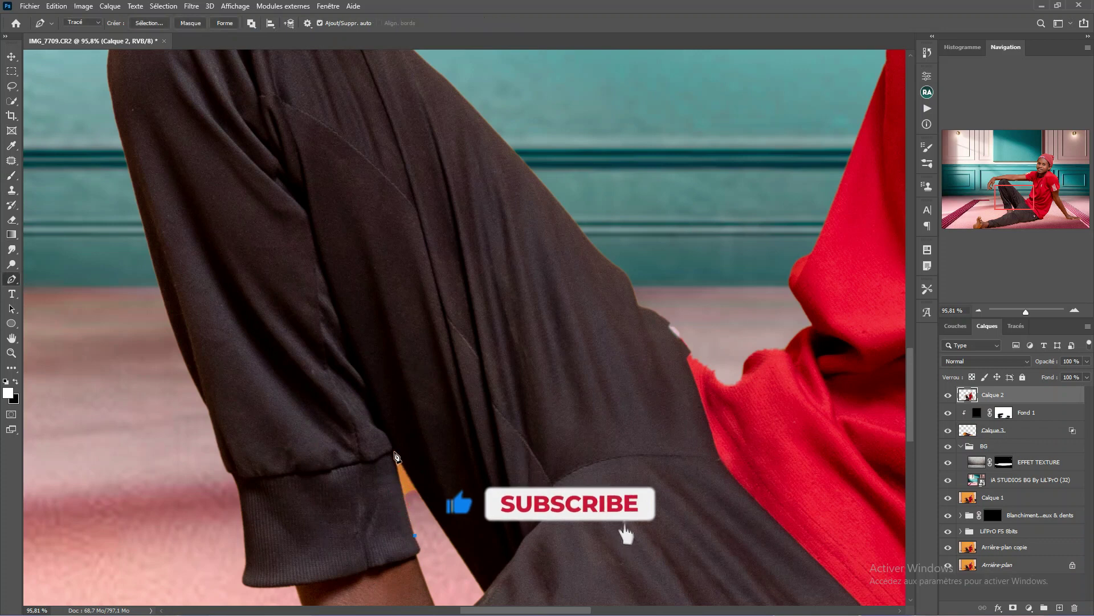
pyautogui.moveTo(394, 451)
pyautogui.mouseDown()
pyautogui.moveTo(394, 438)
pyautogui.moveTo(431, 508)
pyautogui.mouseUp()
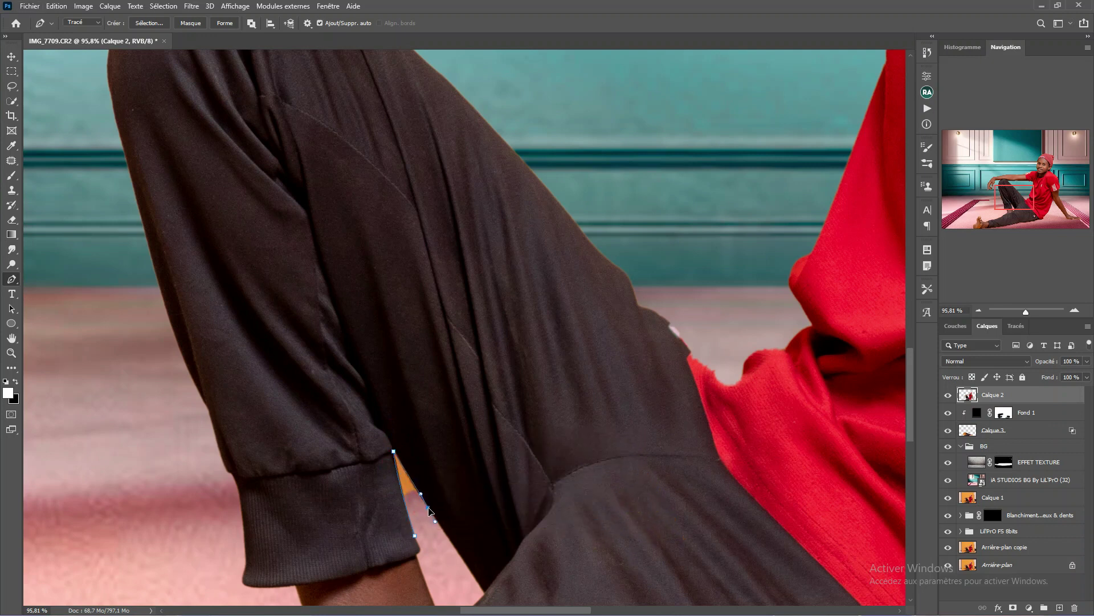
pyautogui.click(415, 537)
pyautogui.hotkey('ctrl', 'Return')
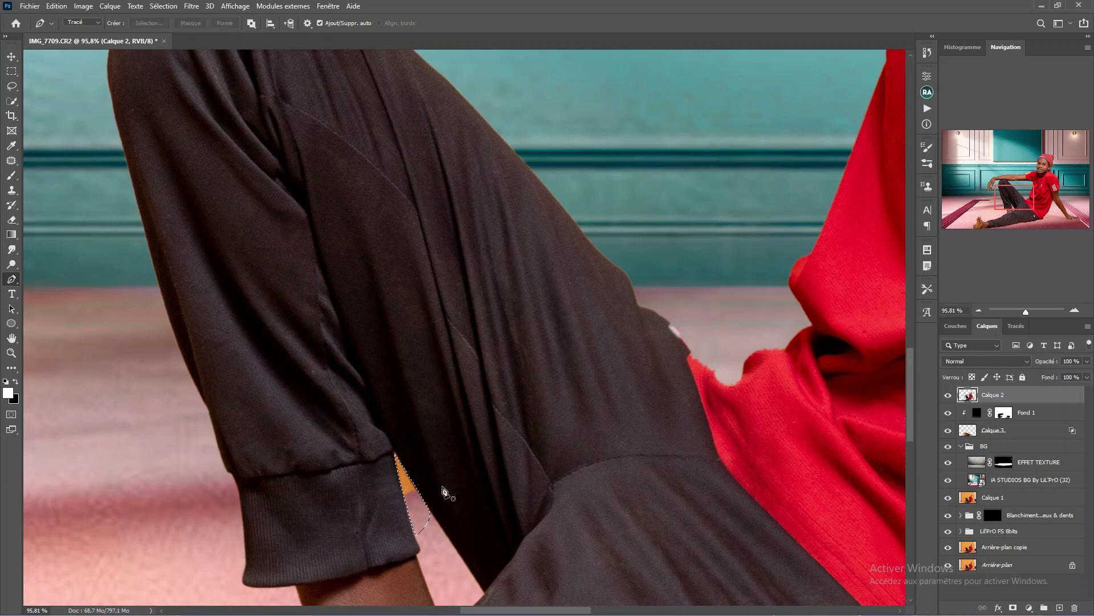
pyautogui.hotkey('shift', 'BackSpace')
pyautogui.press('Return')
# Step: Fit the whole image in the window to review the repaired cuff
pyautogui.scroll(-1, 461, 366)
pyautogui.scroll(-1, 461, 366)
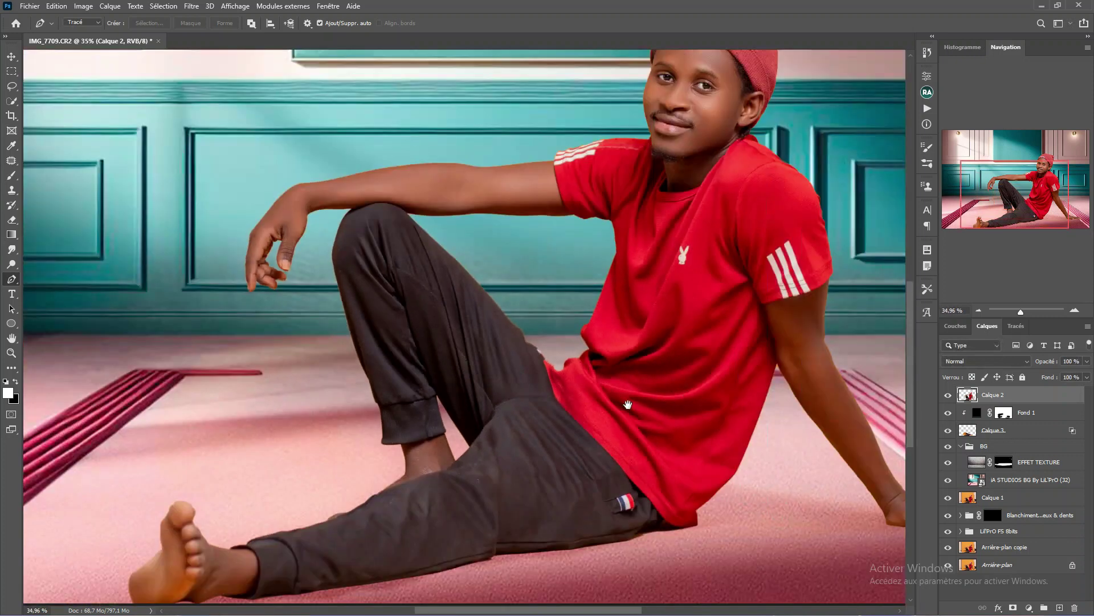
pyautogui.scroll(-1, 679, 296)
pyautogui.scroll(1, 679, 295)
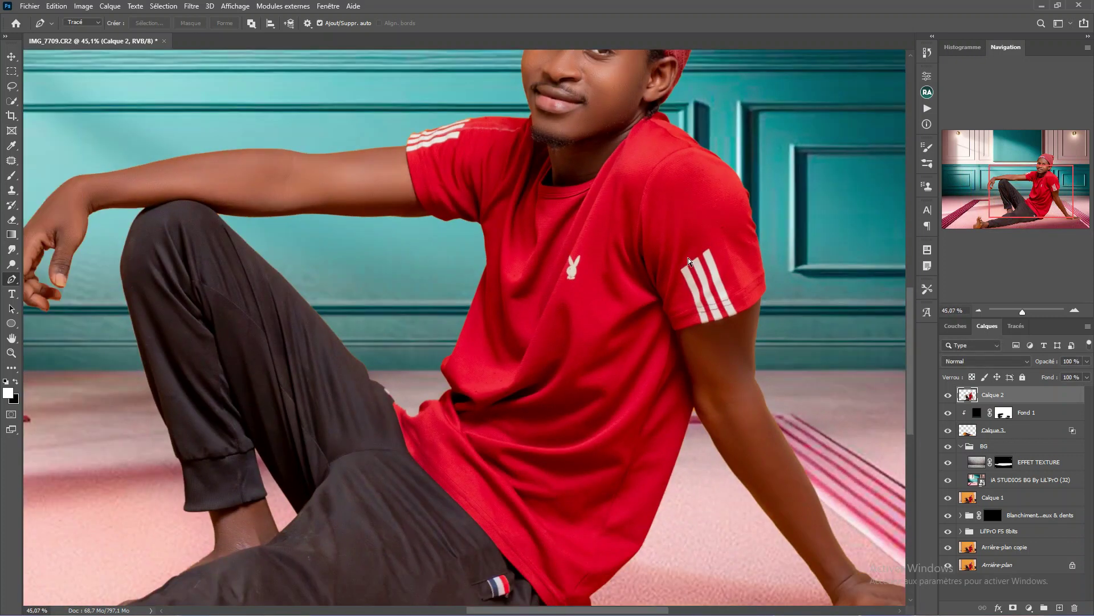
pyautogui.hotkey('ctrl', '0')
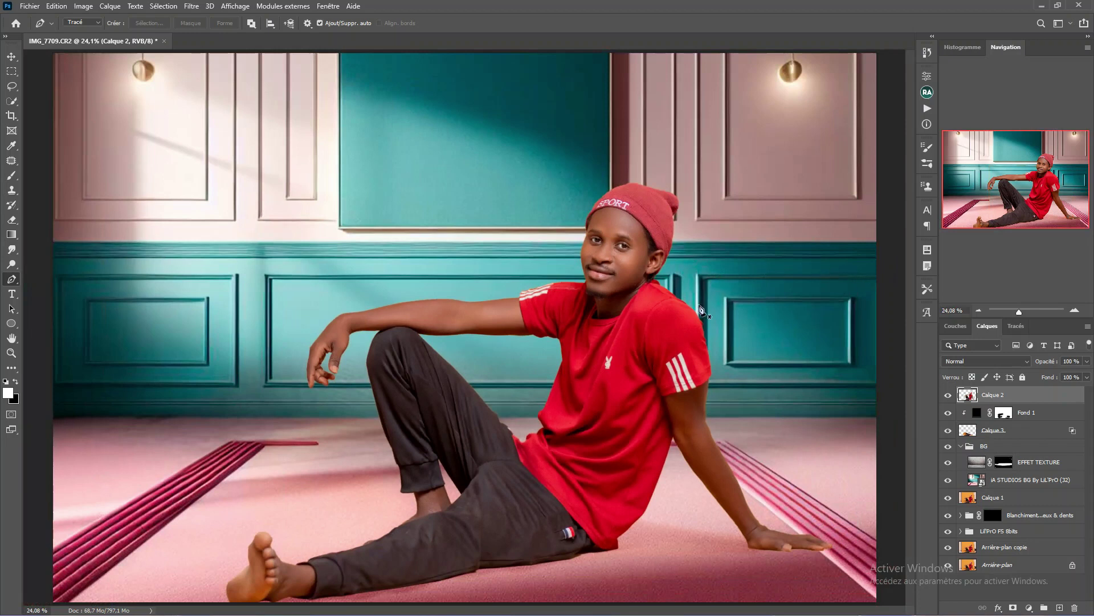
pyautogui.scroll(-3, 602, 305)
pyautogui.scroll(1, 605, 257)
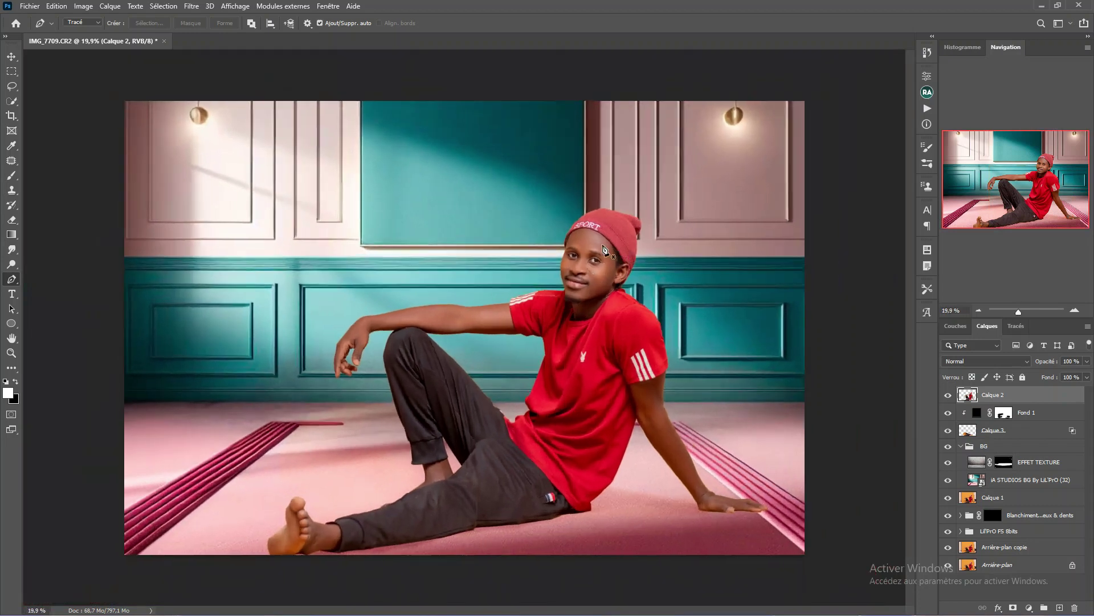
pyautogui.scroll(1, 609, 216)
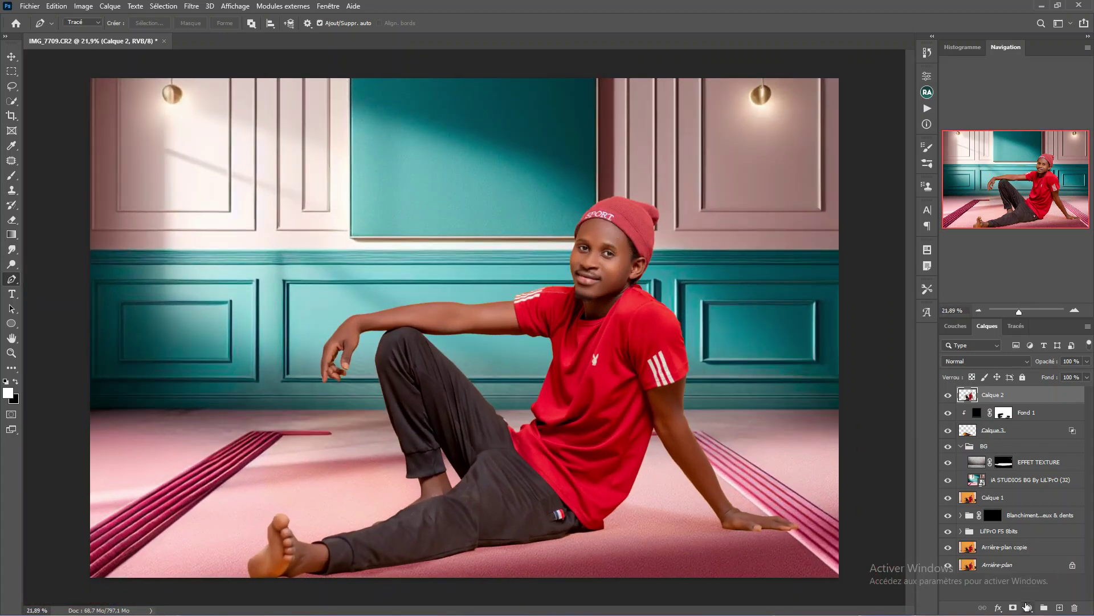
# Step: Add a Balance des couleurs (Color Balance) adjustment layer from the Layers panel
pyautogui.click(1028, 606)
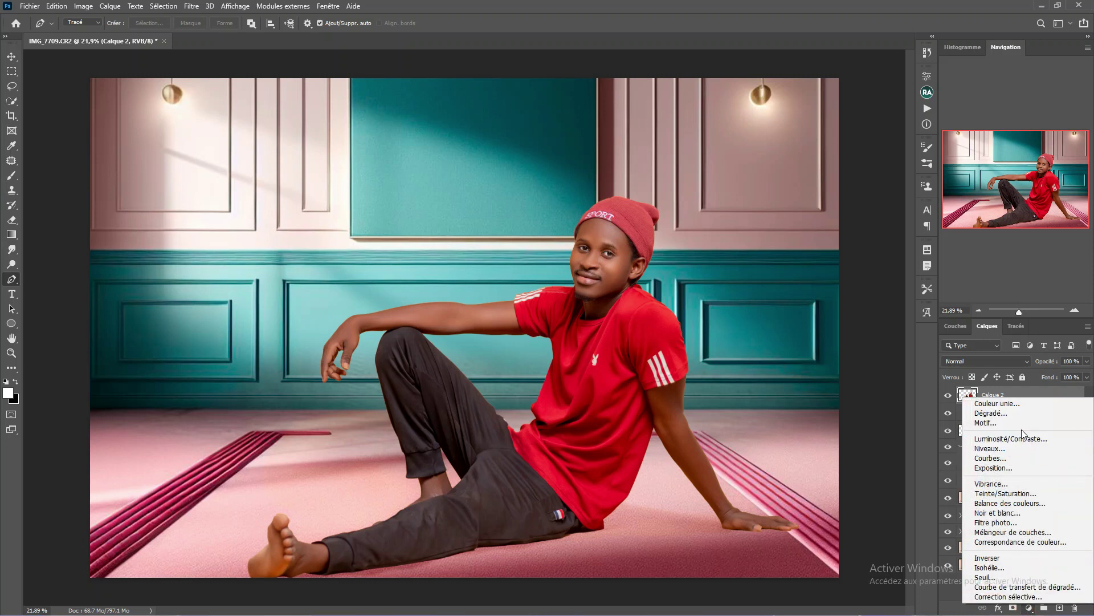
pyautogui.click(919, 381)
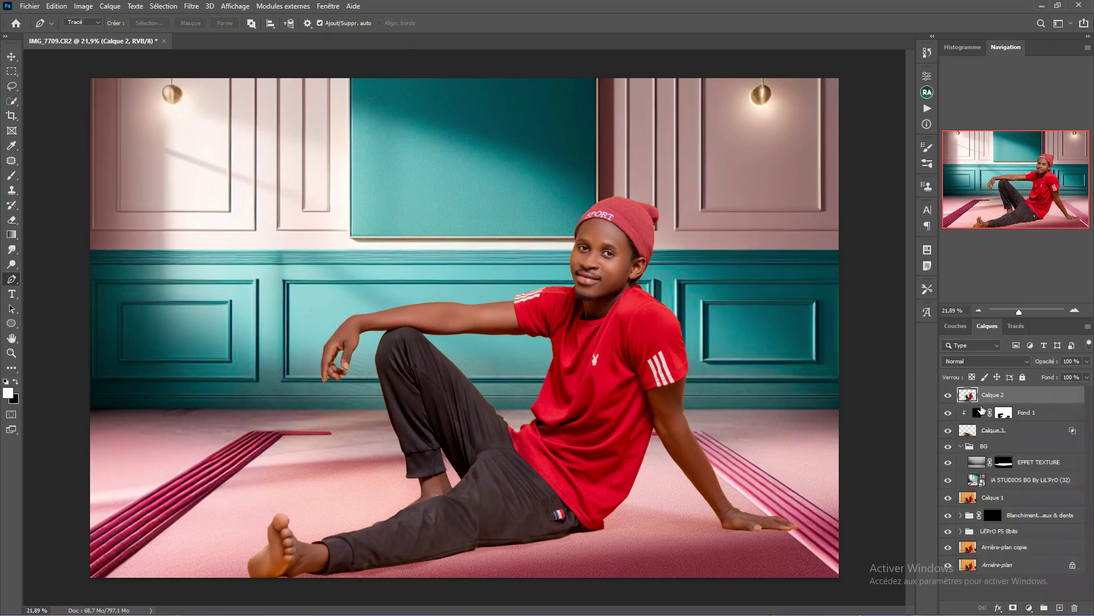
pyautogui.click(1030, 606)
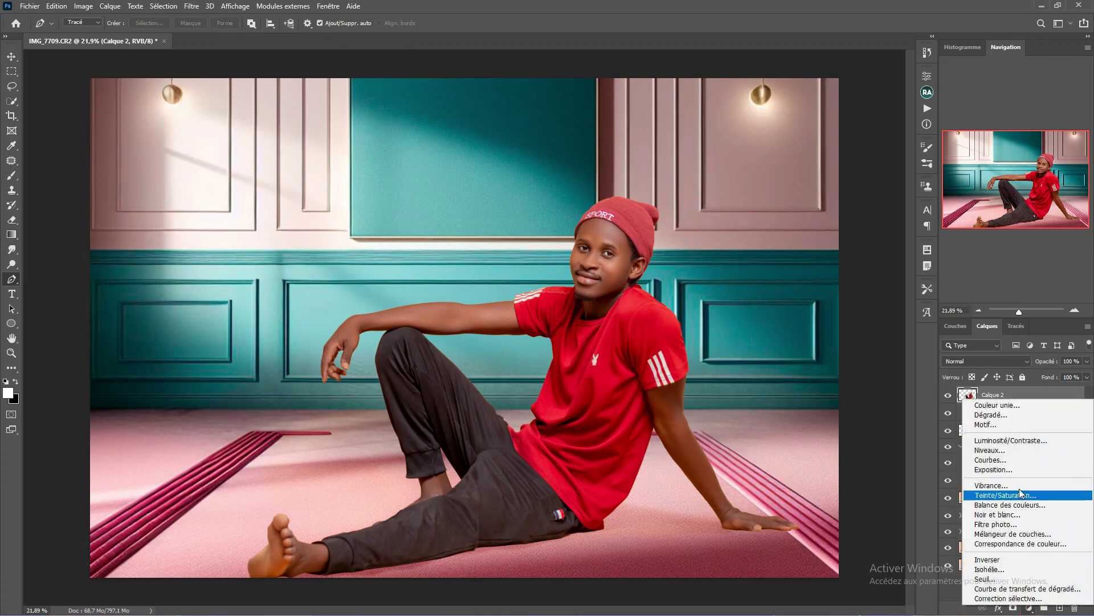
pyautogui.click(1010, 505)
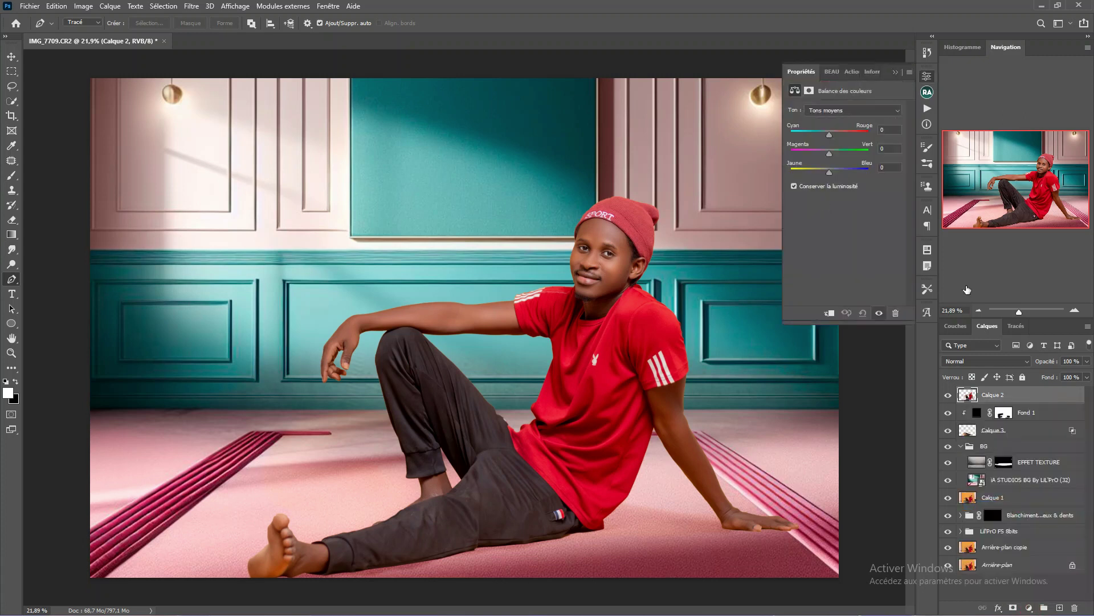
# Step: Shift the shadows slightly toward red and ease the midtones' cyan back toward red
pyautogui.click(843, 111)
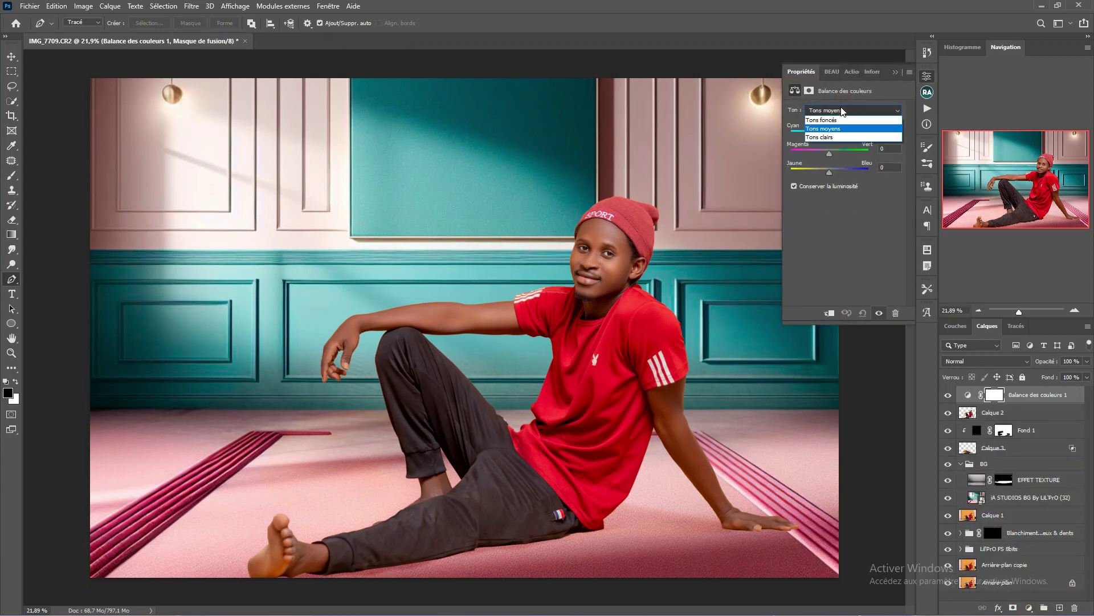
pyautogui.click(832, 120)
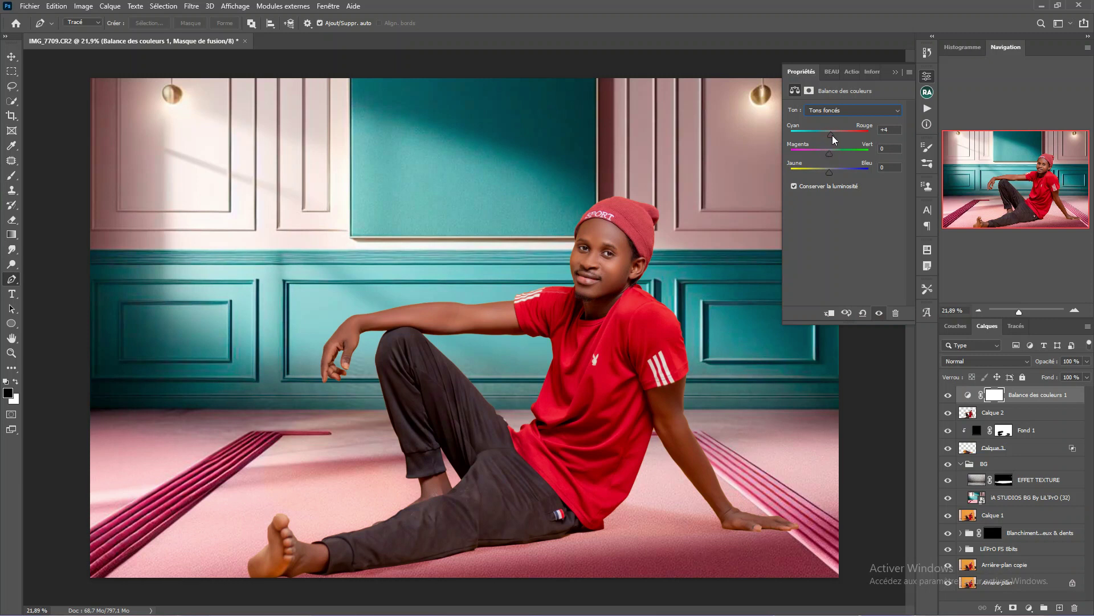
pyautogui.moveTo(829, 150); pyautogui.dragTo(830, 160)
pyautogui.click(855, 112)
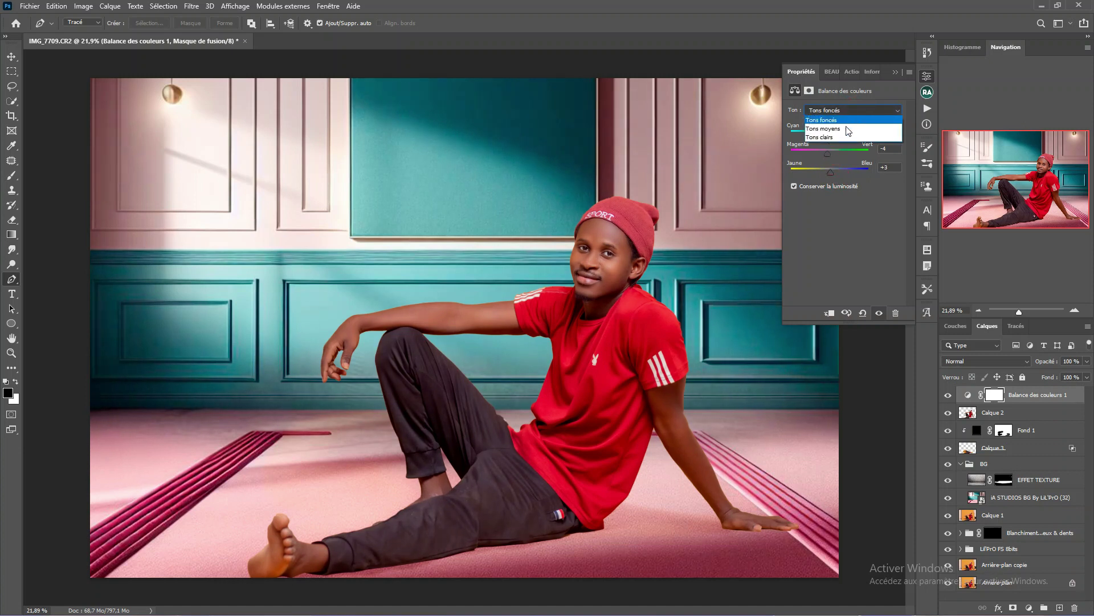
pyautogui.click(842, 128)
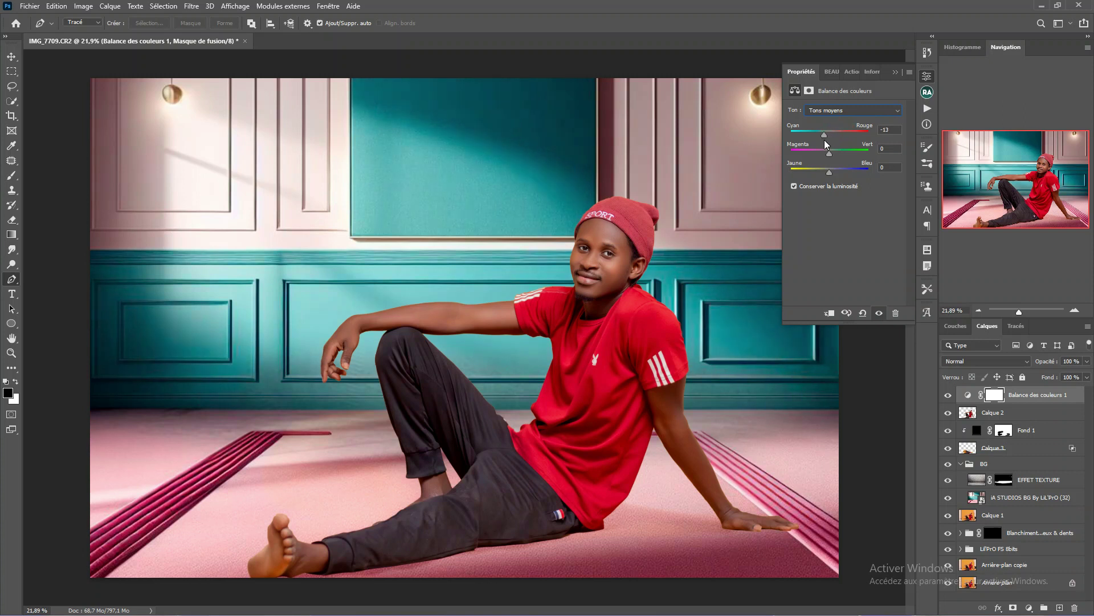
pyautogui.moveTo(825, 140); pyautogui.dragTo(831, 176)
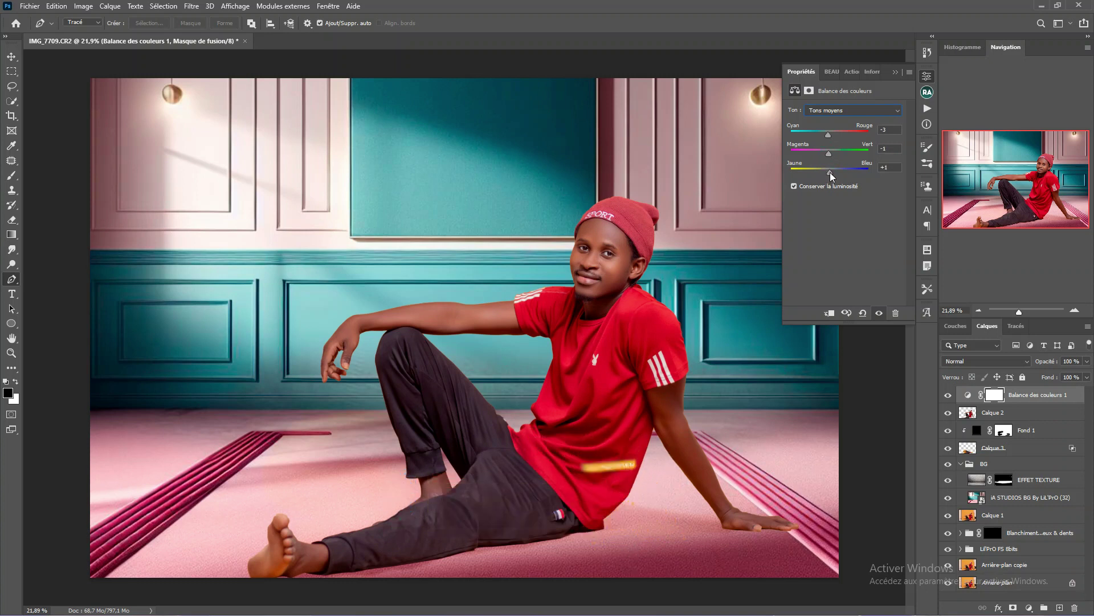
# Step: Set the highlights (Tons clairs) balance to +1, -3 and +9
pyautogui.click(846, 109)
pyautogui.click(835, 135)
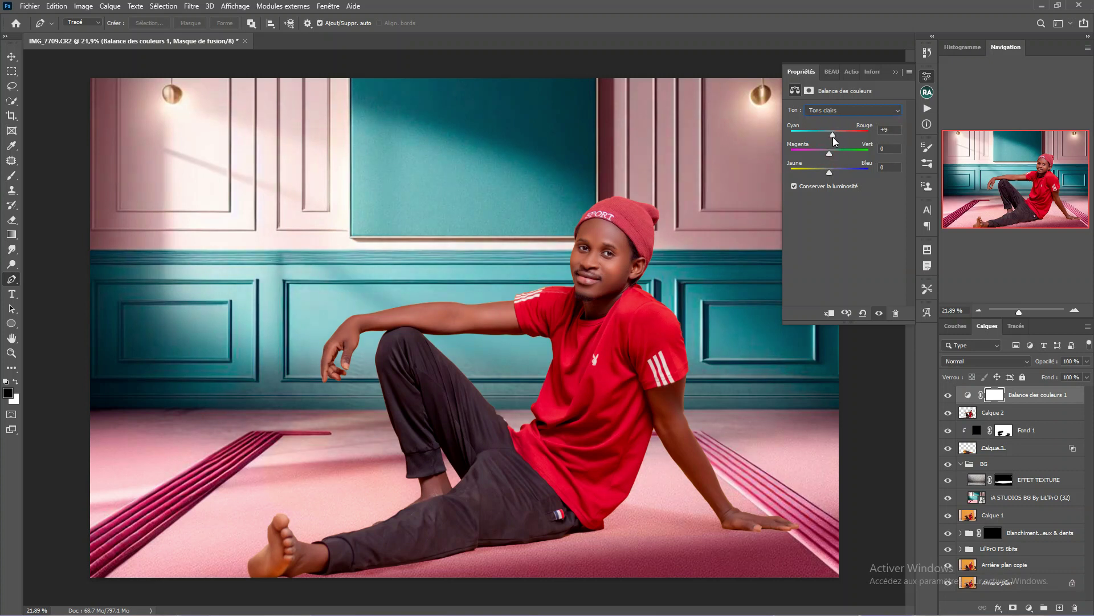
pyautogui.moveTo(829, 153); pyautogui.dragTo(828, 154)
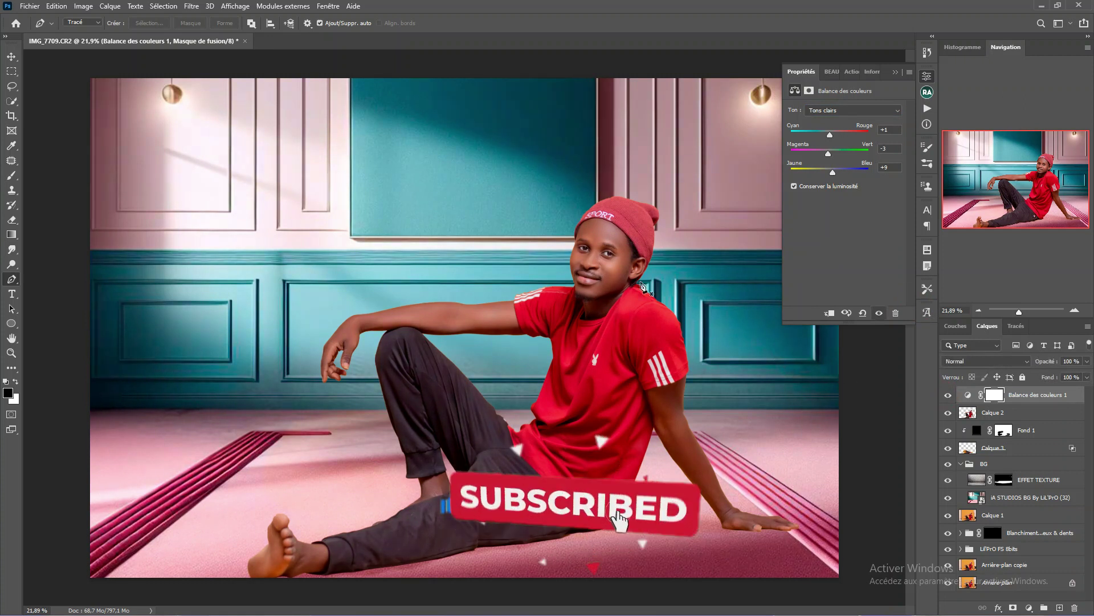
# Step: Zoom in on the face, zoom back out, and close the Properties panel
pyautogui.scroll(4, 595, 239)
pyautogui.scroll(3, 596, 240)
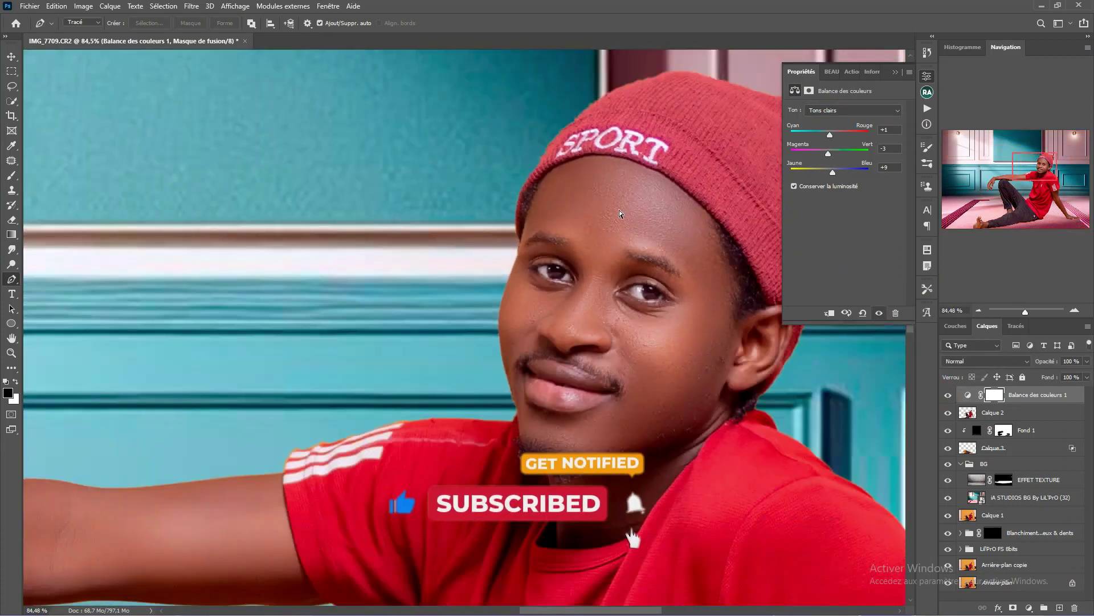
pyautogui.scroll(-7, 620, 214)
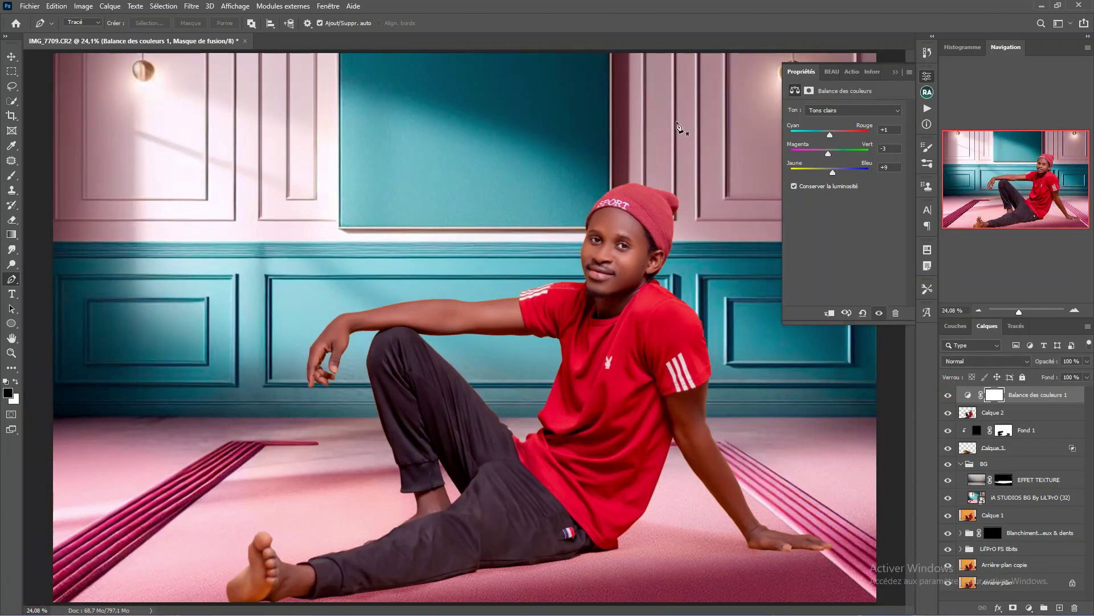
pyautogui.scroll(-2, 620, 223)
pyautogui.scroll(4, 564, 257)
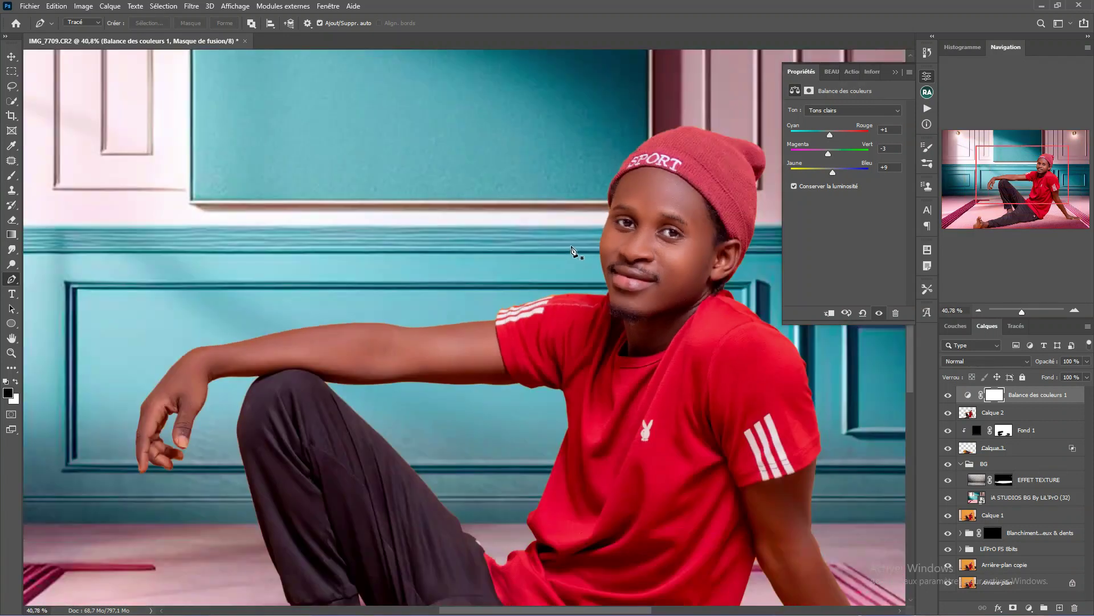
pyautogui.scroll(-3, 572, 249)
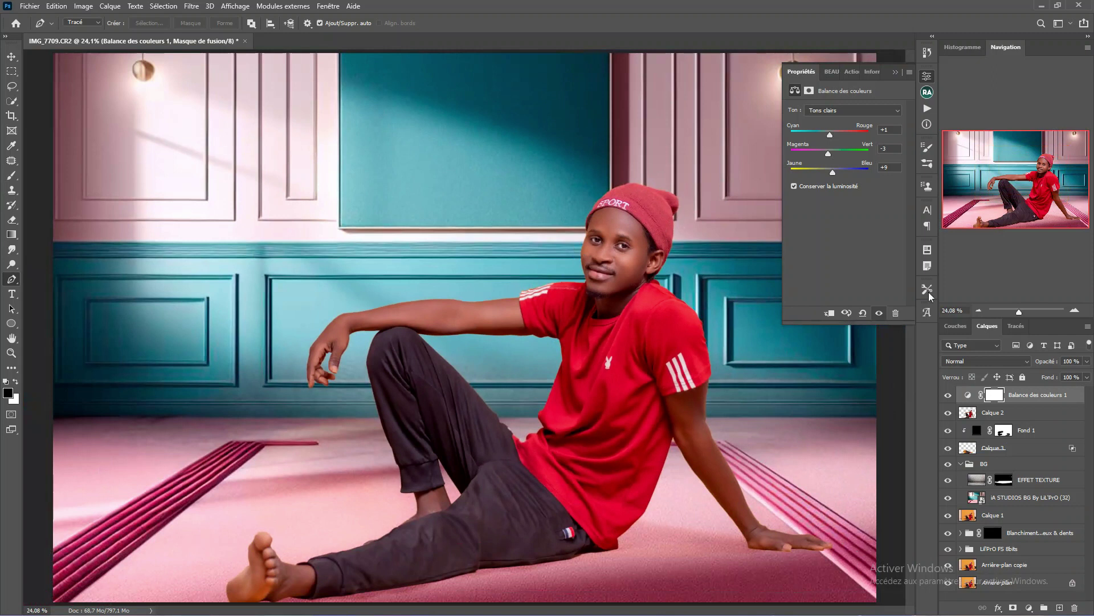
pyautogui.click(927, 77)
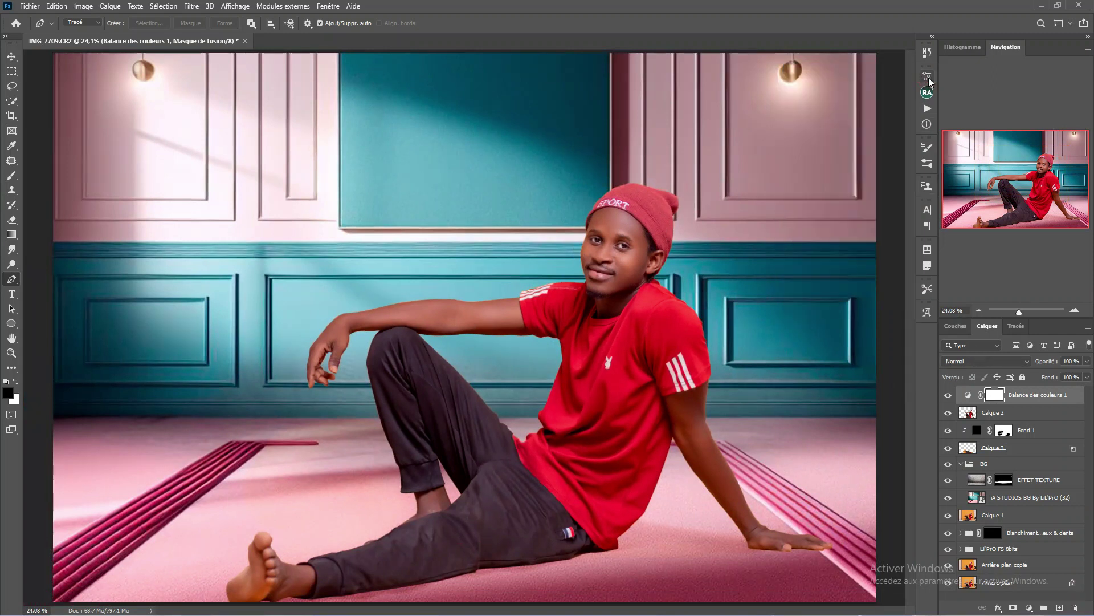